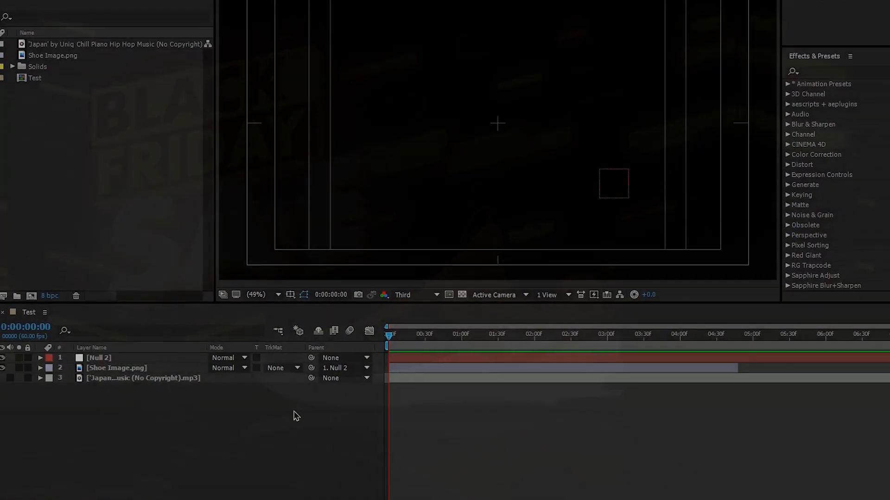
# - Scrub and preview the finished shoe animation in the Test composition
pyautogui.moveTo(325, 345); pyautogui.dragTo(390, 339)
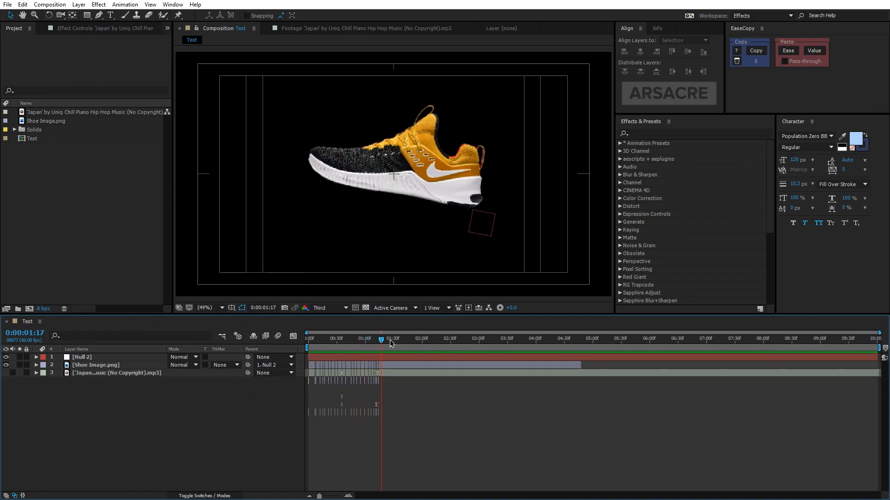
pyautogui.press('space')
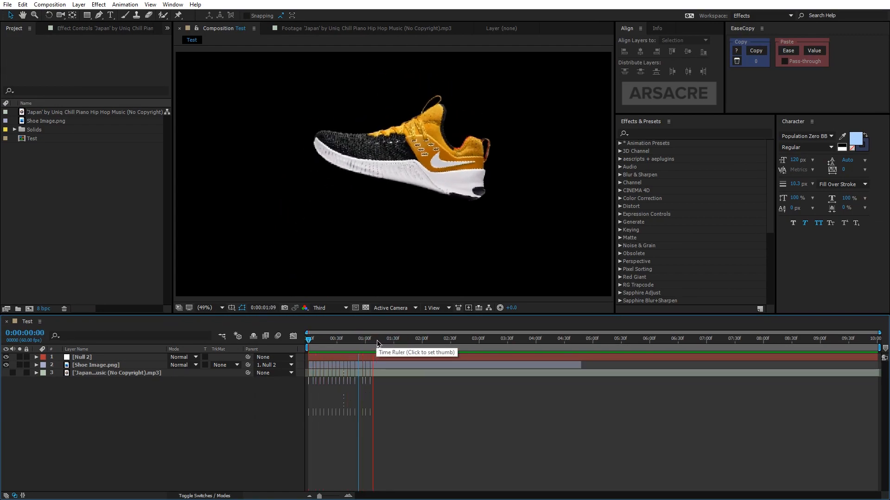
pyautogui.click(387, 342)
# - Reveal the keyframed Rotation and Y Position properties of all layers, then deselect them
pyautogui.hotkey('ctrl', 'a')
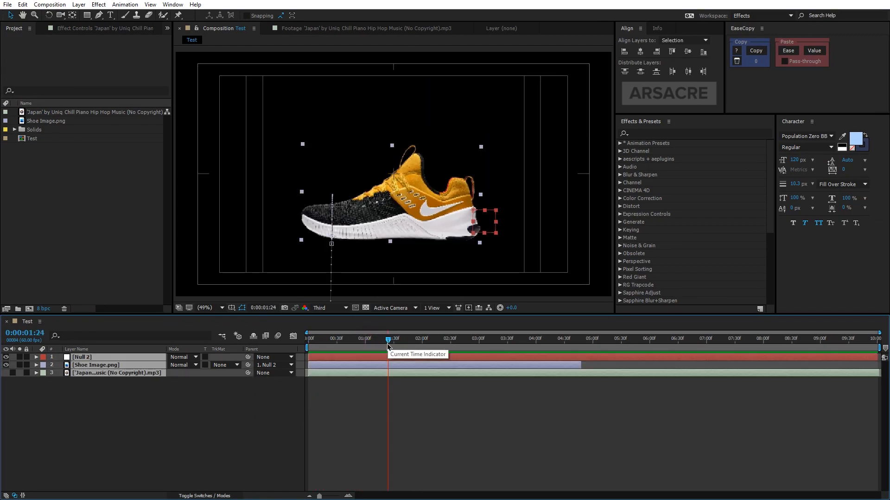
pyautogui.press('u')
pyautogui.moveTo(388, 340); pyautogui.dragTo(369, 340)
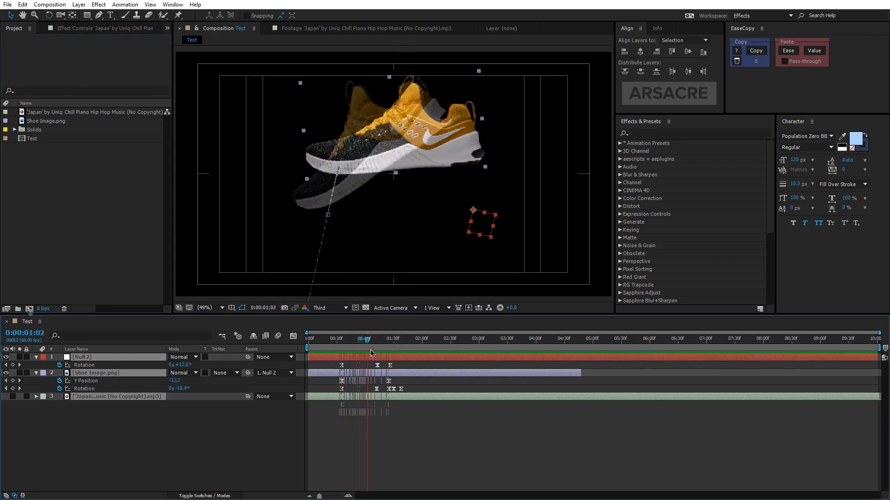
pyautogui.click(362, 340)
# - Create a new 1920×1080, 60 fps, 10 s composition named Render with a black background
pyautogui.click(50, 5)
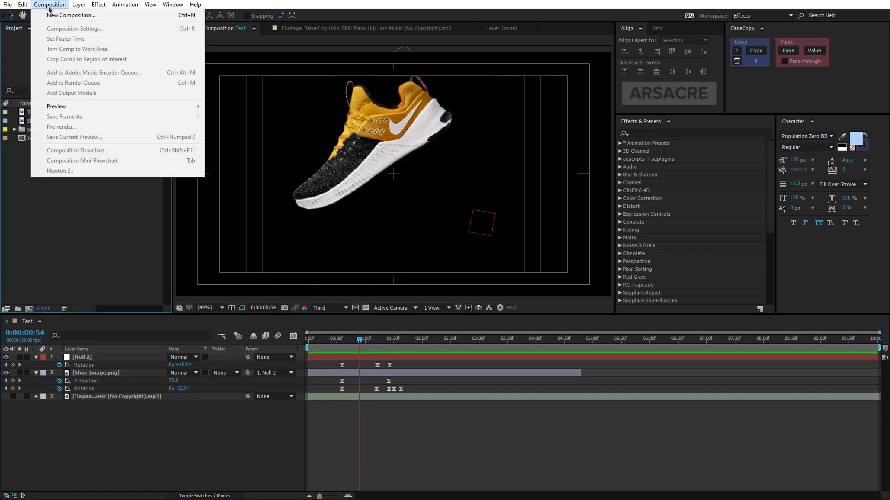
pyautogui.click(108, 18)
pyautogui.write('Render')
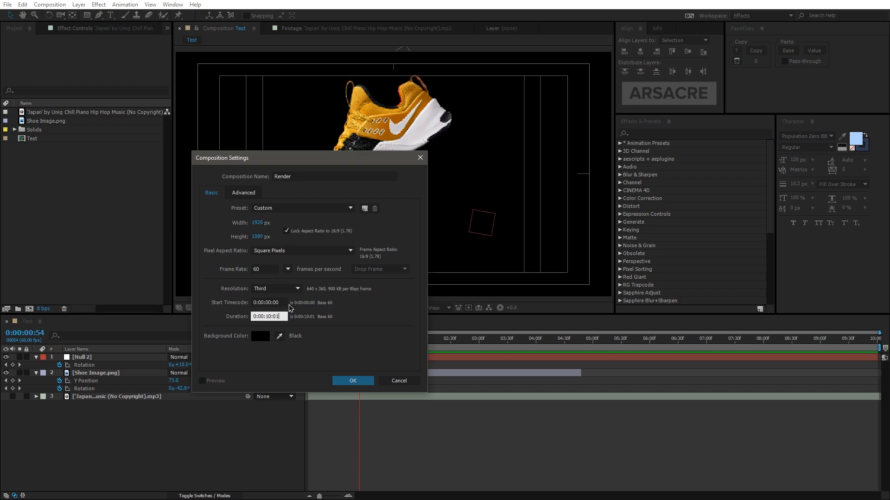
pyautogui.click(354, 381)
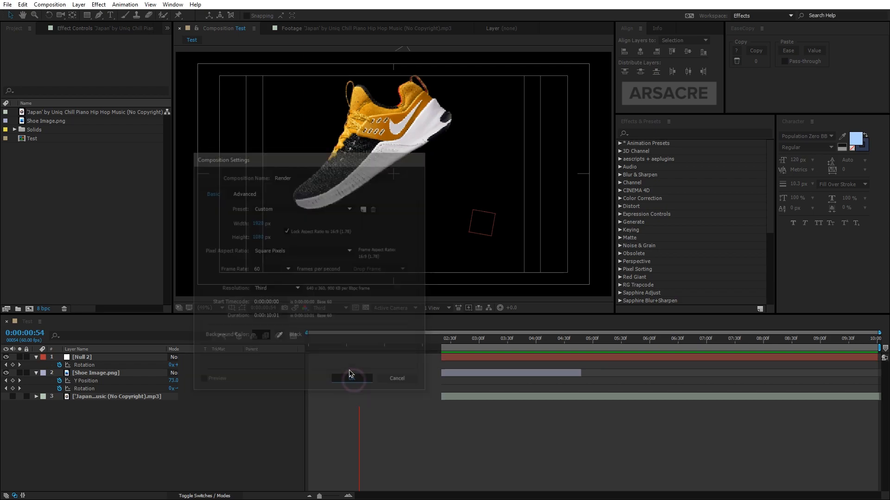
pyautogui.click(76, 198)
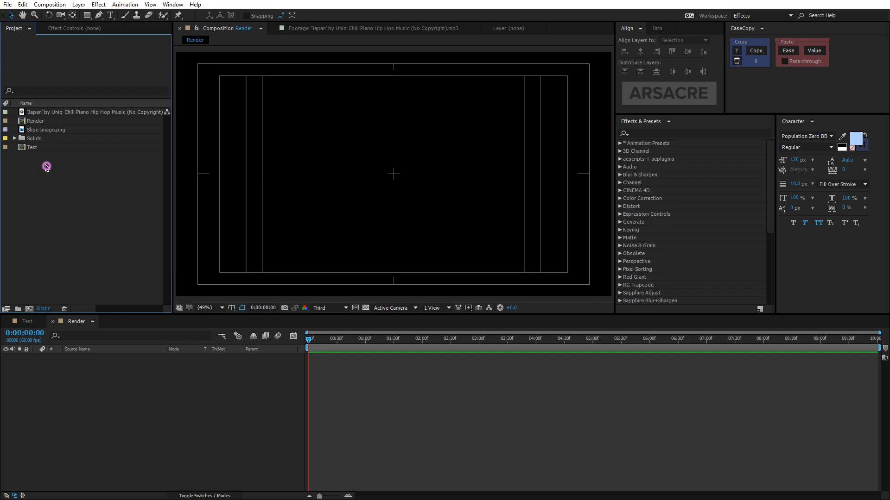
# - Add Shoe Image.png to the Render comp and separate its Position into X and Y values
pyautogui.moveTo(49, 130); pyautogui.dragTo(145, 382)
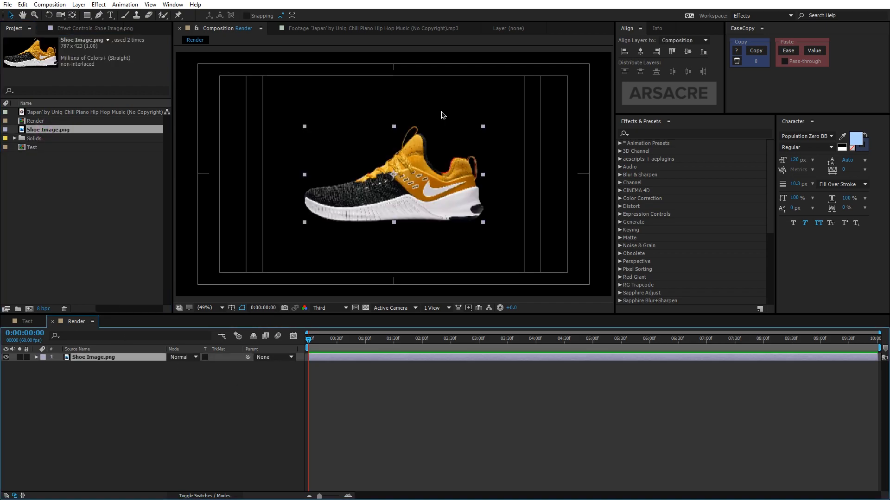
pyautogui.click(129, 359)
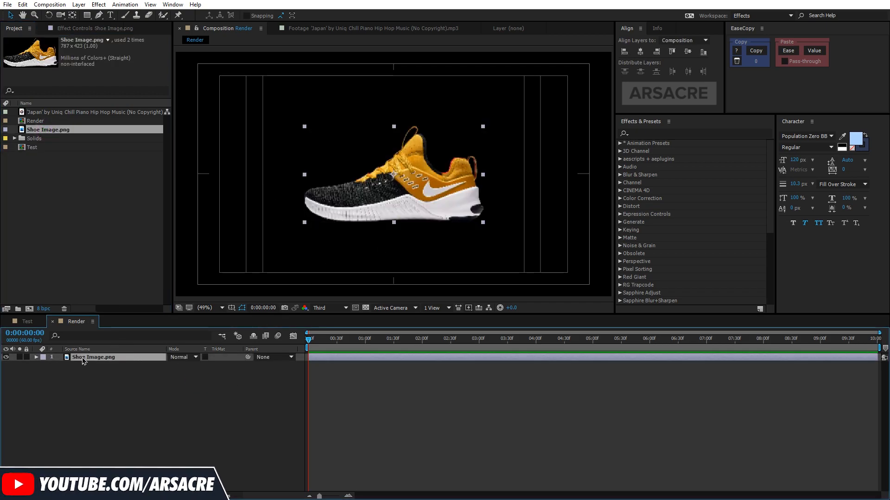
pyautogui.click(88, 382)
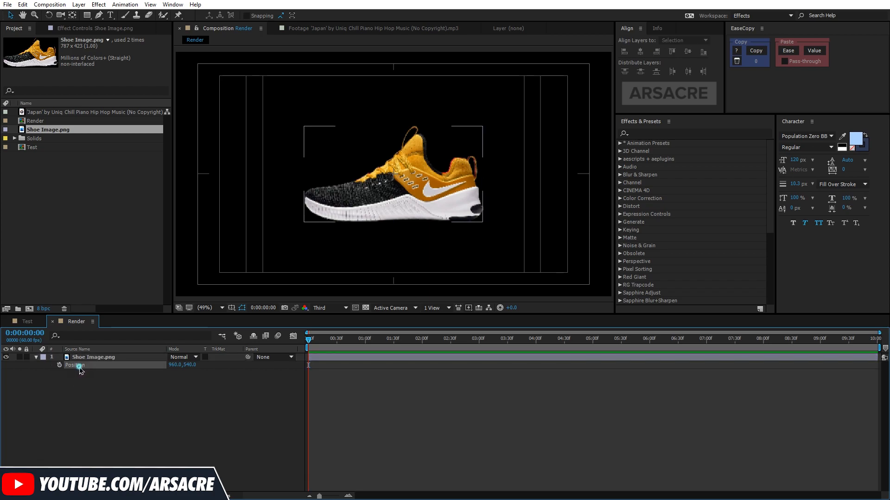
pyautogui.rightClick(80, 367)
pyautogui.click(136, 384)
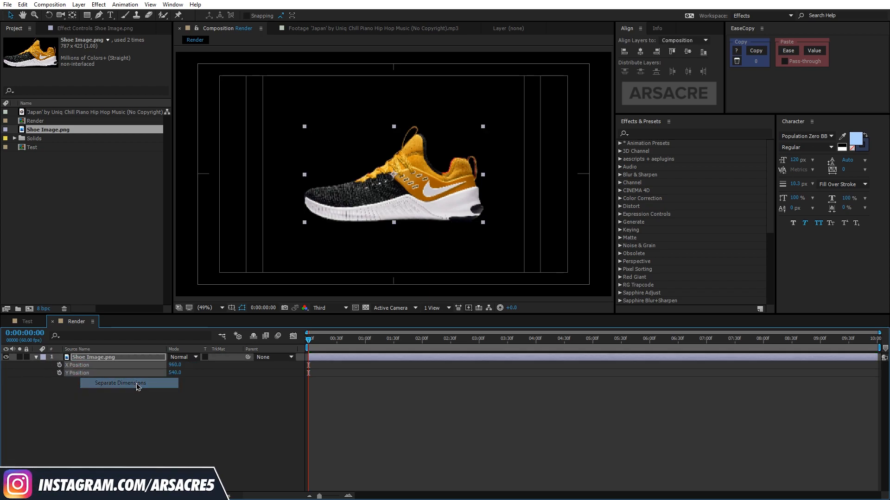
pyautogui.moveTo(172, 373); pyautogui.dragTo(130, 366)
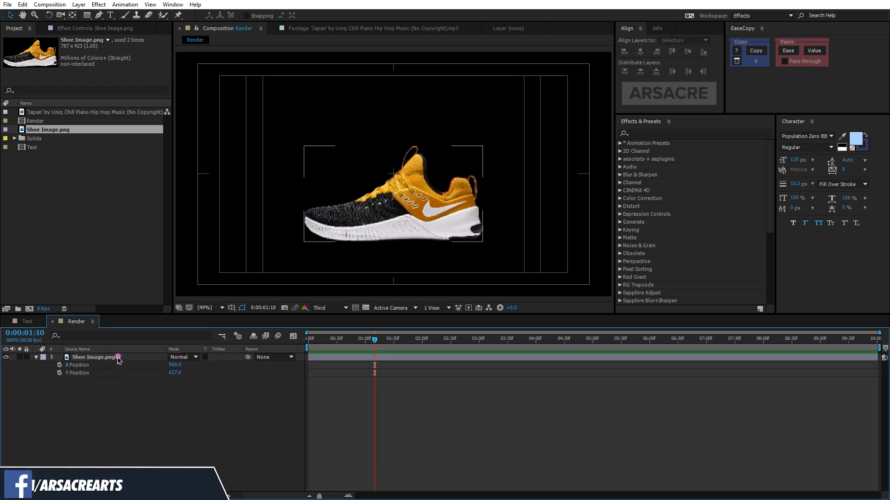
# - Relocate the shoe's anchor point with Pan Behind and start keyframing its Y Position
pyautogui.click(72, 16)
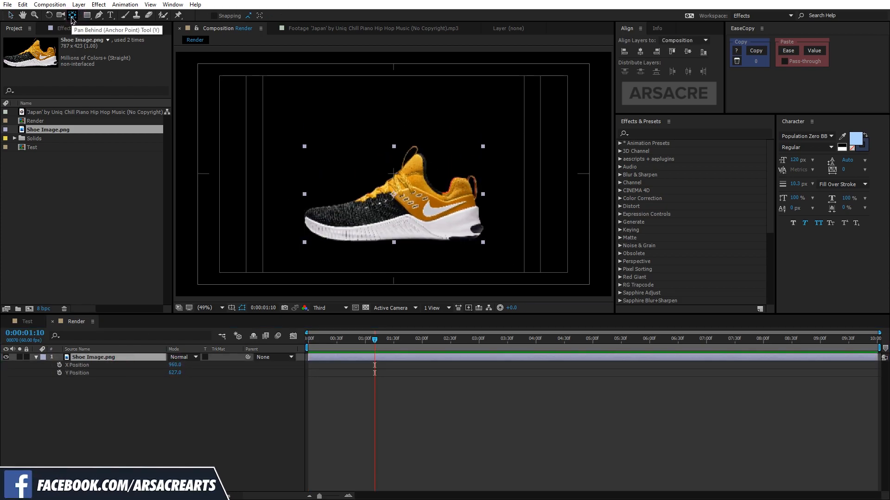
pyautogui.moveTo(394, 195); pyautogui.dragTo(341, 248)
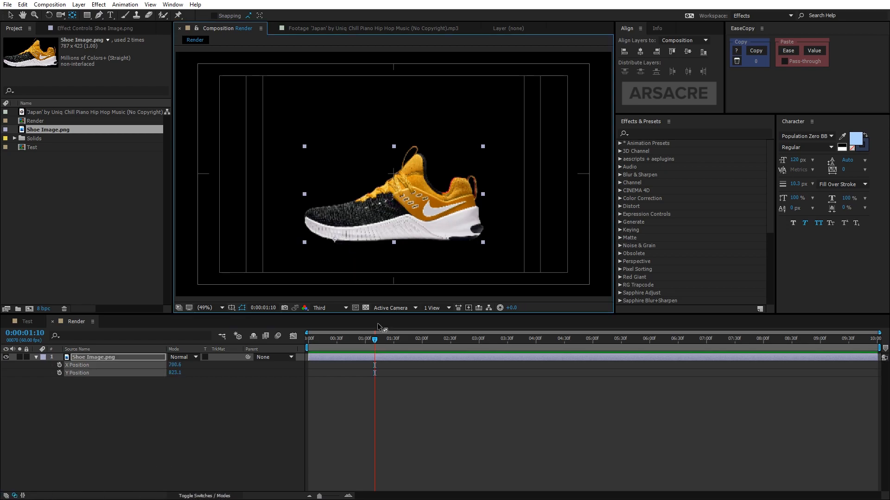
pyautogui.click(60, 373)
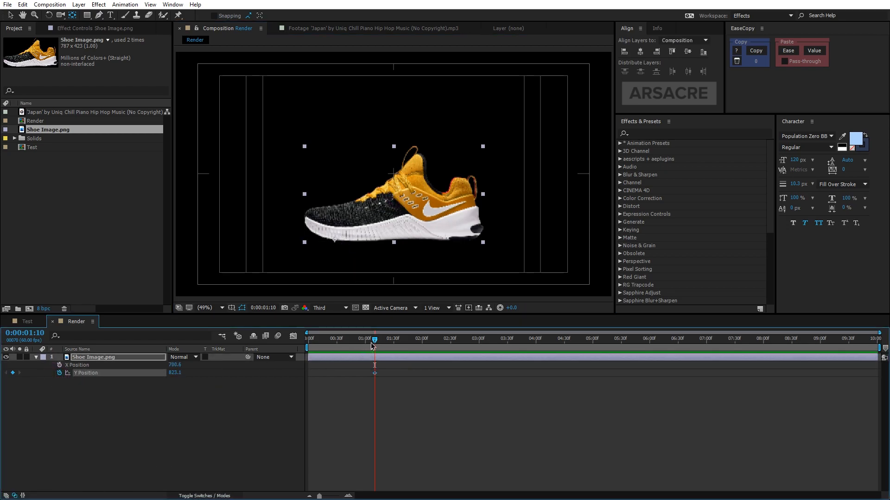
# - Set the shoe's start Y Position to 1654 off-screen and ease its rise in the value graph
pyautogui.moveTo(173, 373); pyautogui.dragTo(215, 373)
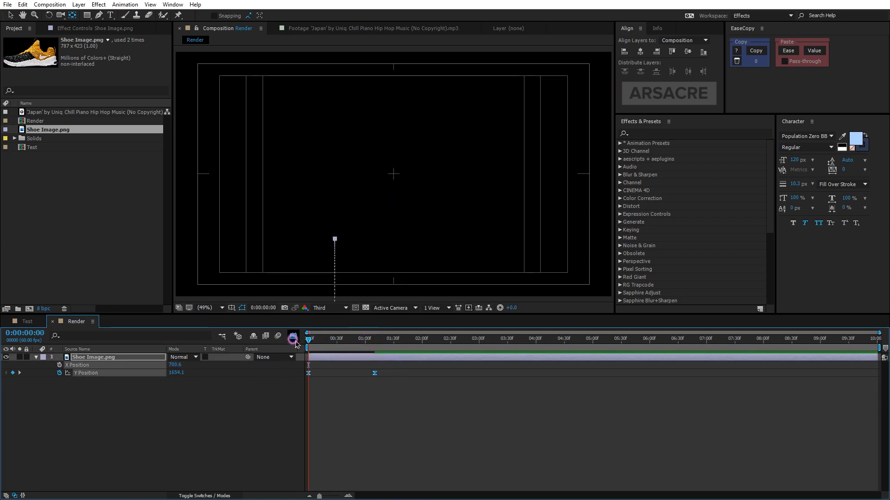
pyautogui.click(294, 337)
pyautogui.click(498, 485)
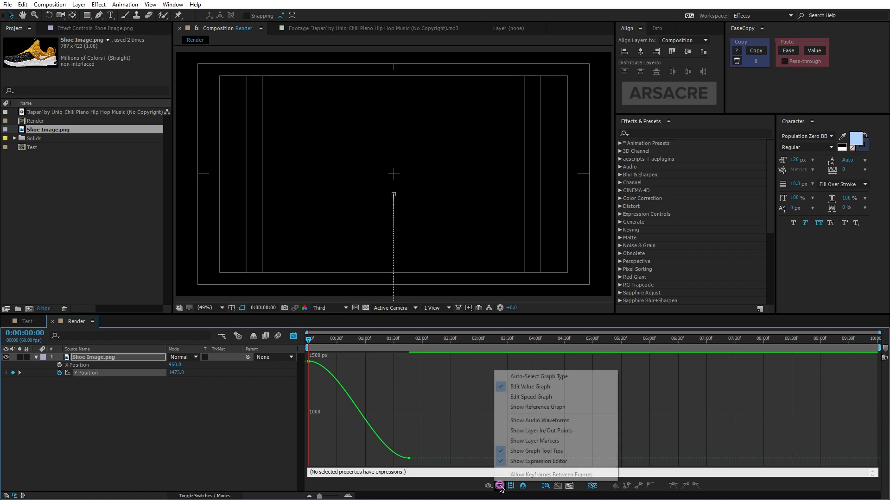
pyautogui.click(531, 388)
pyautogui.moveTo(314, 367)
pyautogui.mouseDown()
pyautogui.moveTo(346, 424)
pyautogui.moveTo(375, 434)
pyautogui.mouseUp()
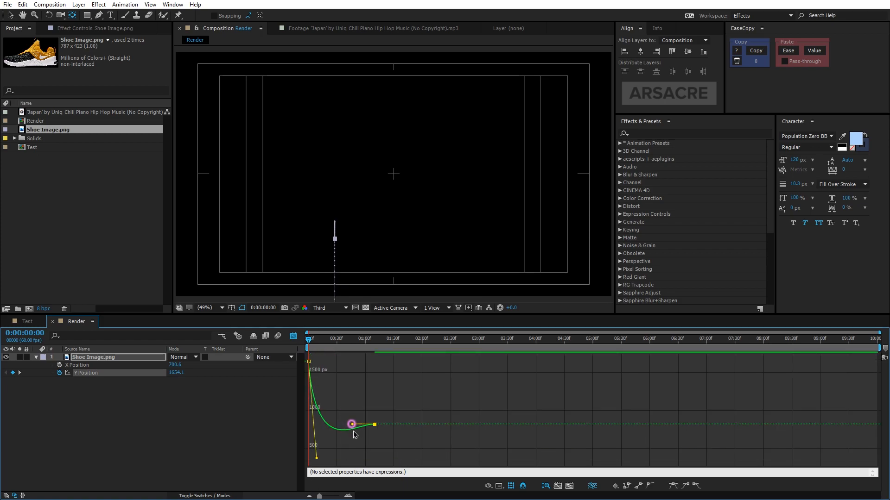
pyautogui.moveTo(317, 459); pyautogui.dragTo(323, 457)
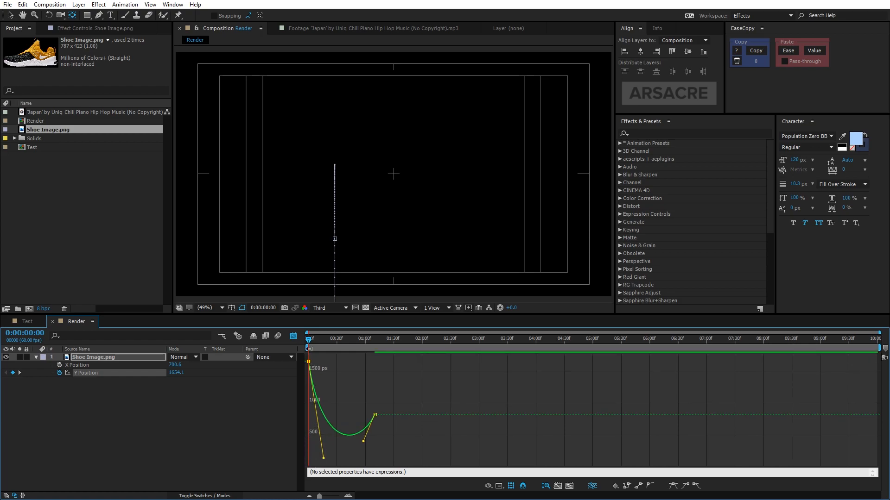
# - Preview the shoe rising into frame and return to the layer keyframe view
pyautogui.press('space')
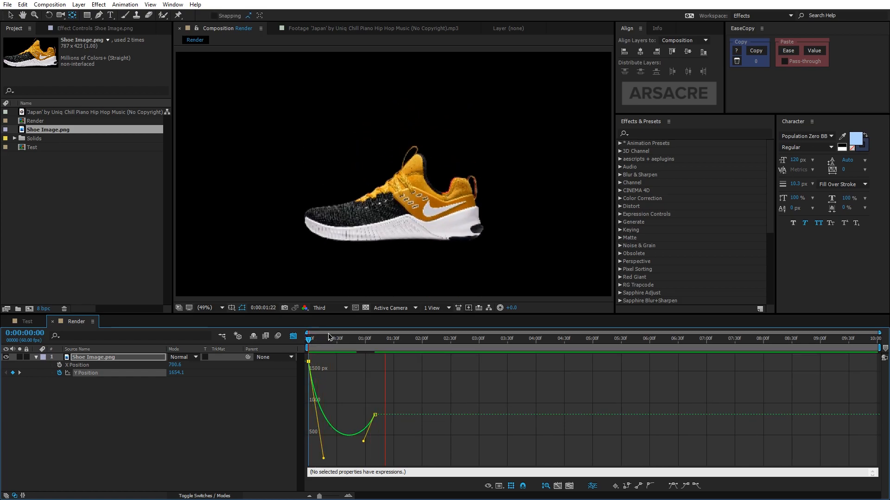
pyautogui.click(317, 339)
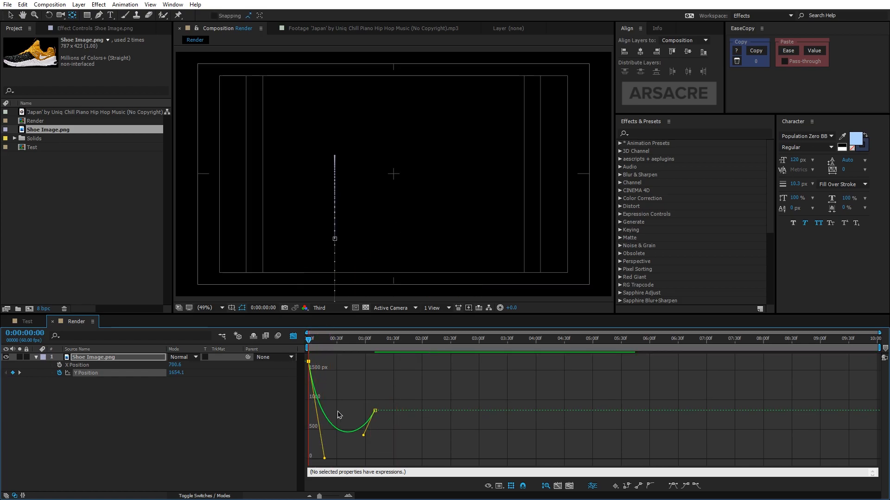
pyautogui.press('space')
pyautogui.click(293, 338)
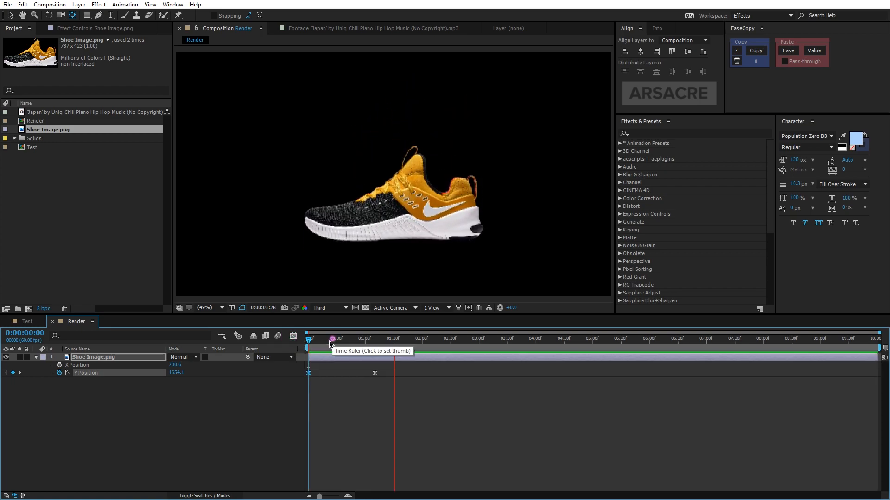
pyautogui.press('space')
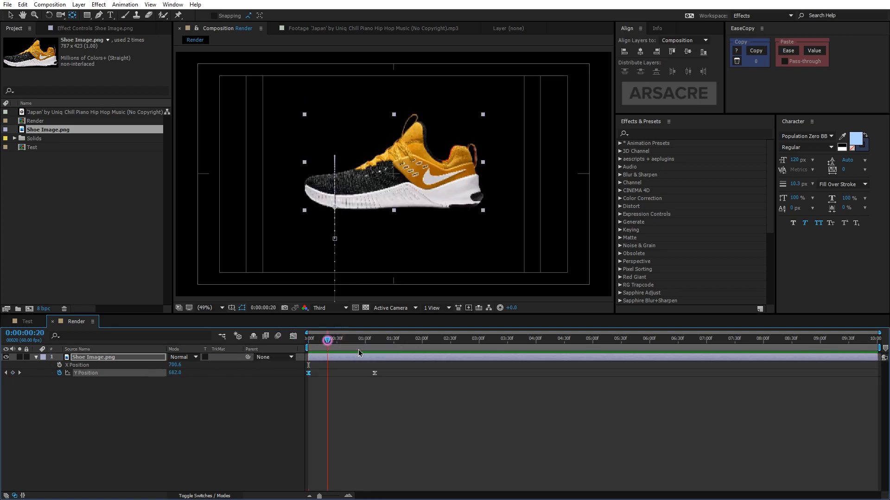
pyautogui.click(81, 400)
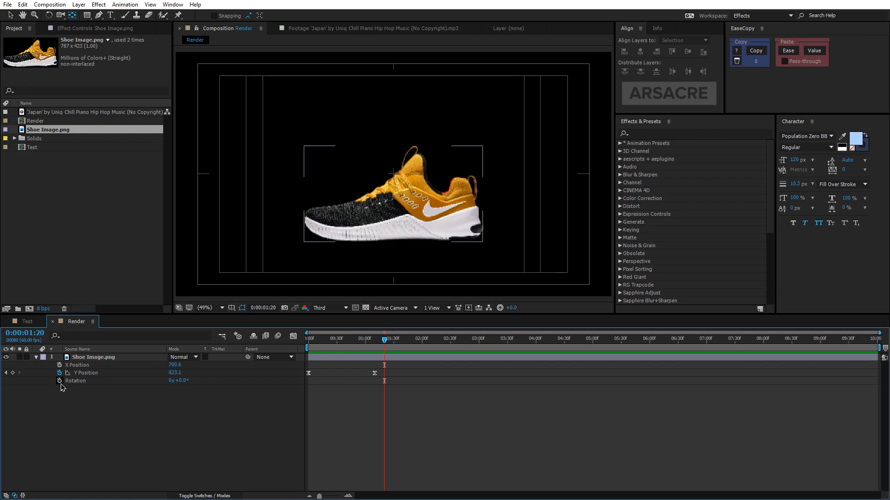
# - Keyframe the shoe's Rotation from about -28° at the start to level, retiming the keyframe earlier
pyautogui.click(111, 357)
pyautogui.moveTo(384, 338); pyautogui.dragTo(316, 338)
pyautogui.moveTo(176, 373)
pyautogui.mouseDown()
pyautogui.moveTo(177, 389)
pyautogui.moveTo(139, 413)
pyautogui.mouseUp()
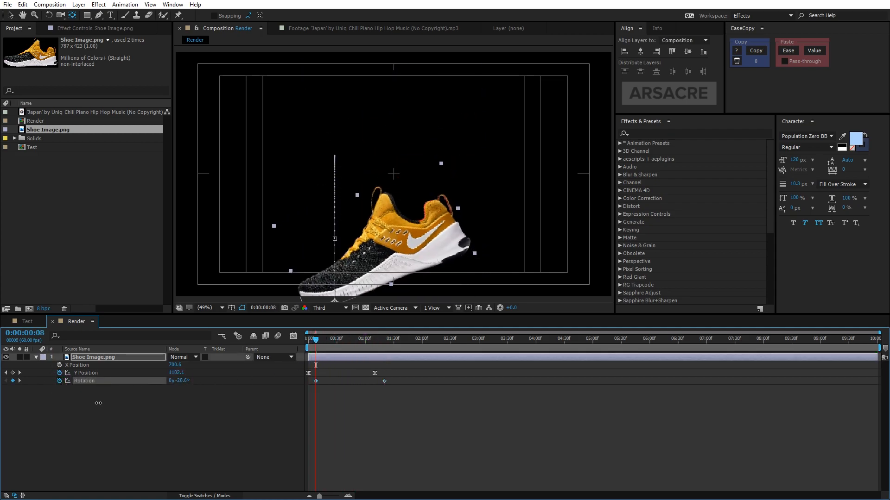
pyautogui.press('Home')
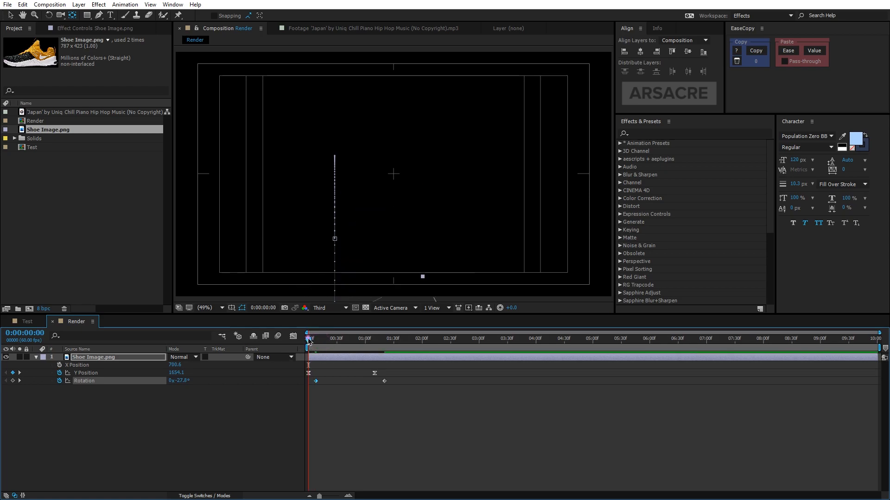
pyautogui.moveTo(310, 339); pyautogui.dragTo(310, 341)
pyautogui.moveTo(333, 341)
pyautogui.mouseDown()
pyautogui.moveTo(344, 340)
pyautogui.moveTo(299, 340)
pyautogui.moveTo(352, 340)
pyautogui.mouseUp()
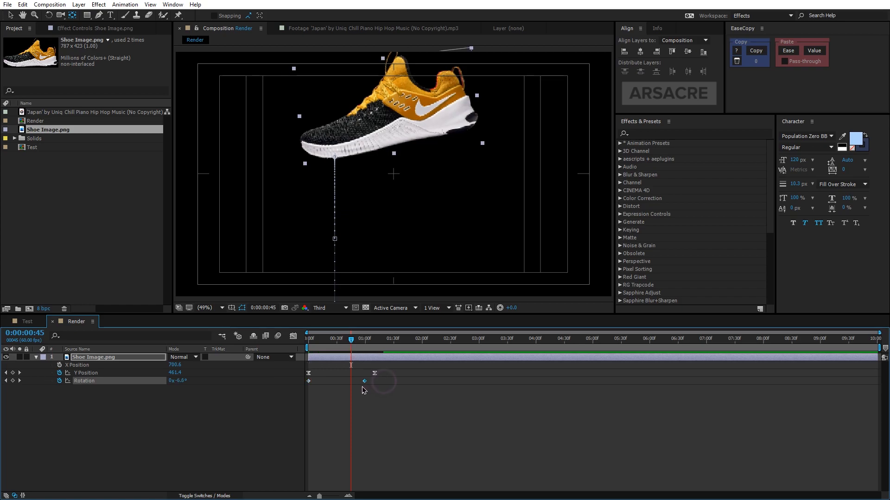
pyautogui.moveTo(364, 382); pyautogui.dragTo(355, 391)
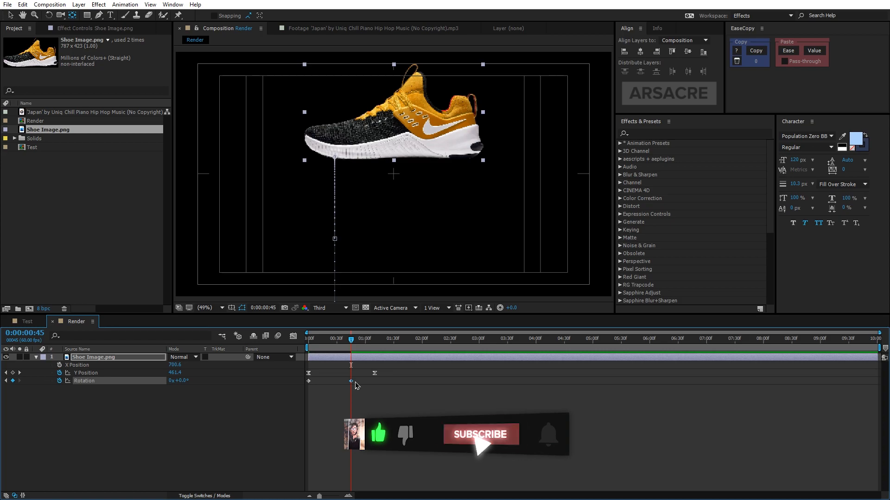
# - Play back the shoe's entrance from the start and move to frame 0:00:00:45
pyautogui.click(352, 392)
pyautogui.click(352, 366)
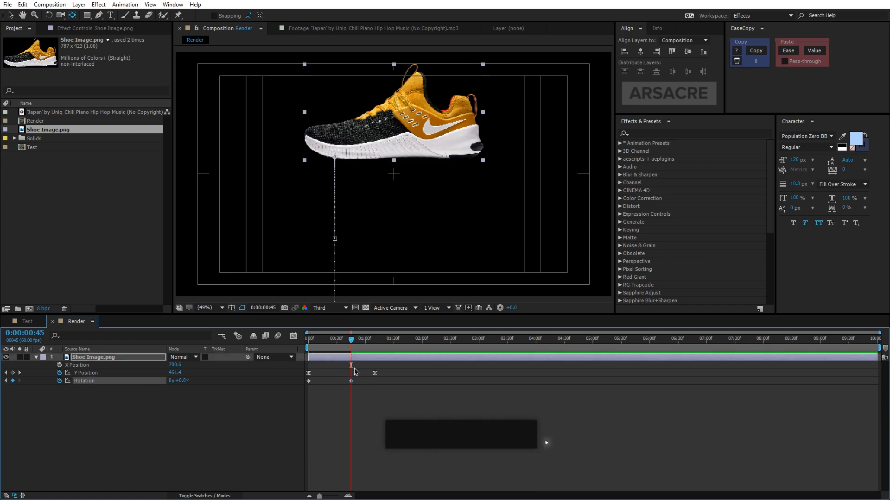
pyautogui.moveTo(350, 339); pyautogui.dragTo(309, 340)
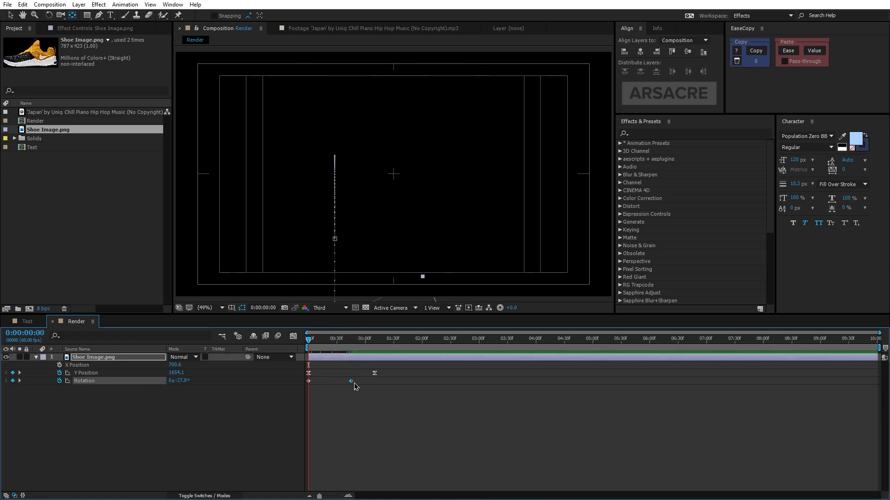
pyautogui.press('space')
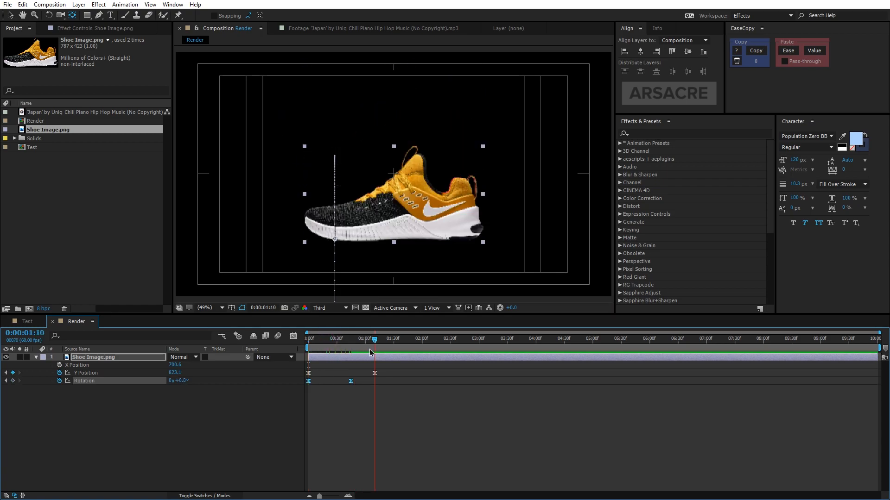
pyautogui.press('space')
pyautogui.click(330, 401)
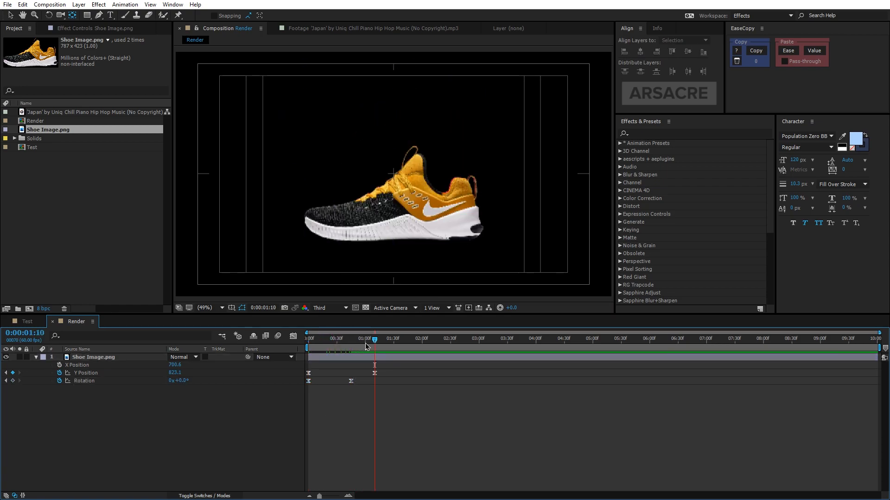
pyautogui.moveTo(375, 339); pyautogui.dragTo(350, 341)
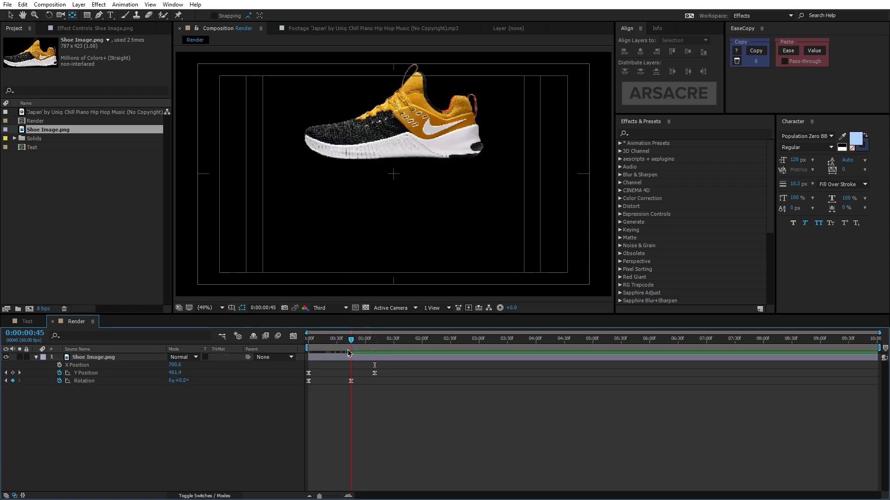
# - Add a new null object and place it at the shoe's heel
pyautogui.rightClick(167, 420)
pyautogui.moveTo(223, 331)
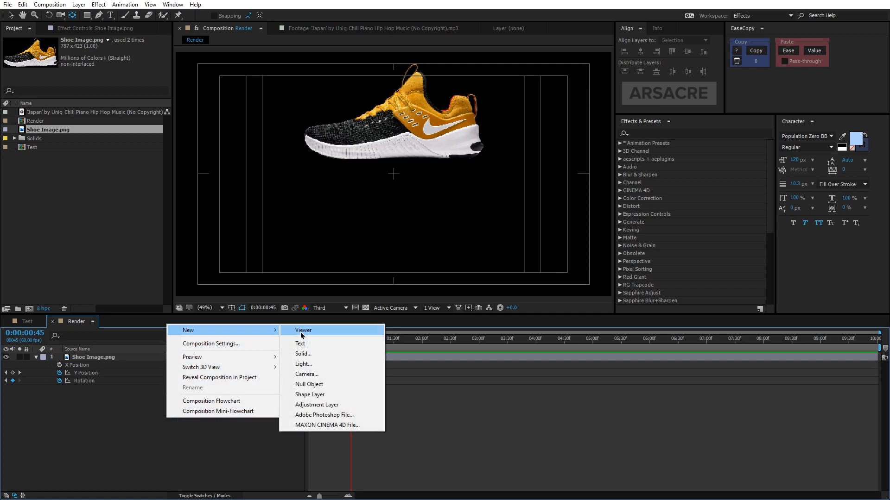
pyautogui.click(309, 384)
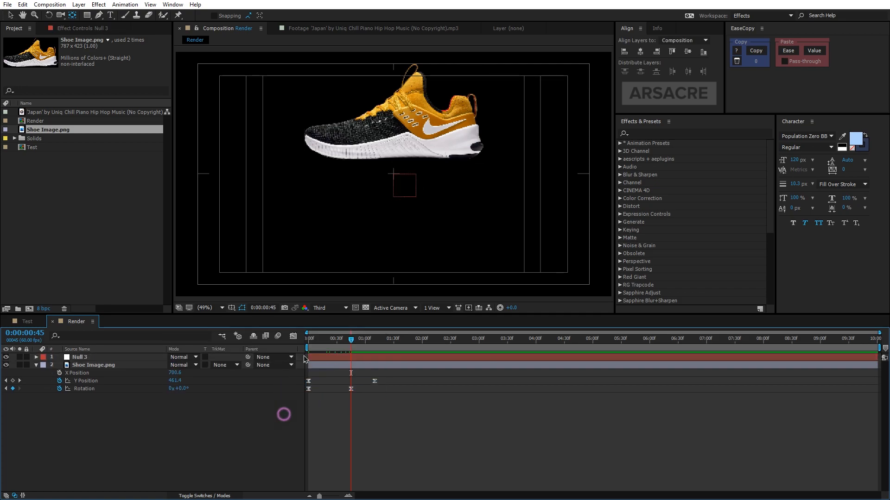
pyautogui.moveTo(401, 189); pyautogui.dragTo(449, 177)
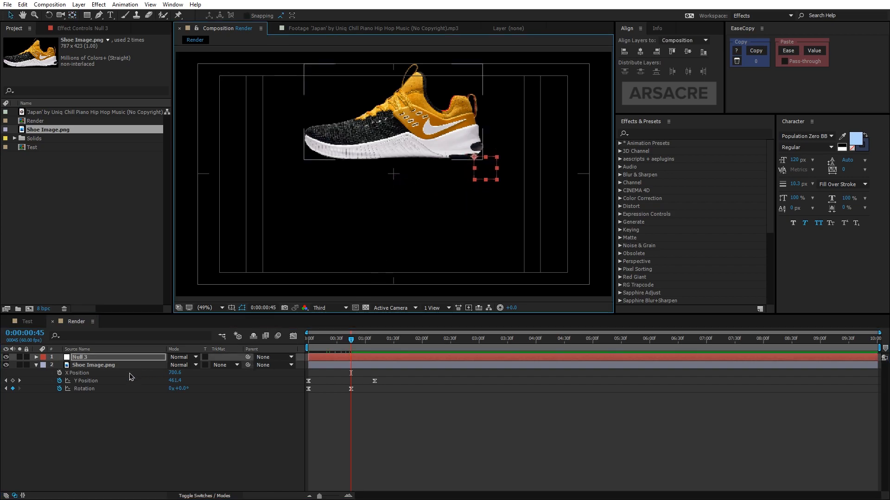
# - Reshape the shoe's Y Position easing curve in the Graph Editor and preview the rise
pyautogui.click(91, 382)
pyautogui.click(293, 337)
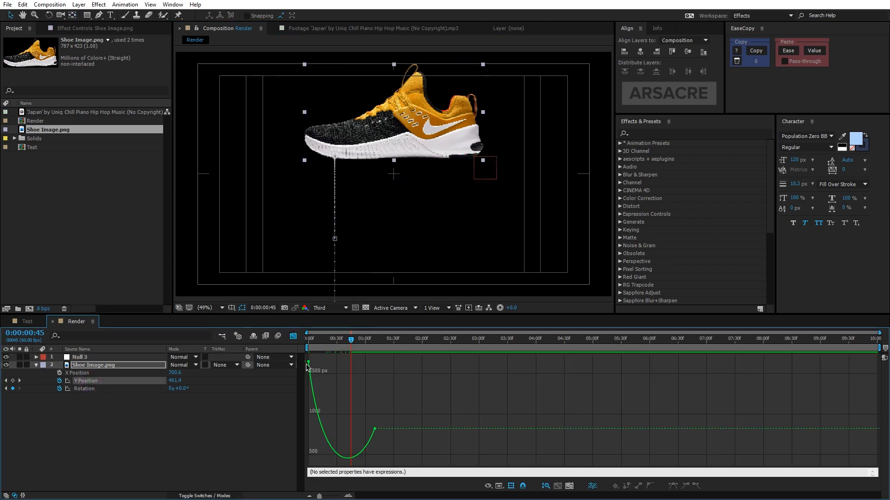
pyautogui.moveTo(325, 459); pyautogui.dragTo(319, 453)
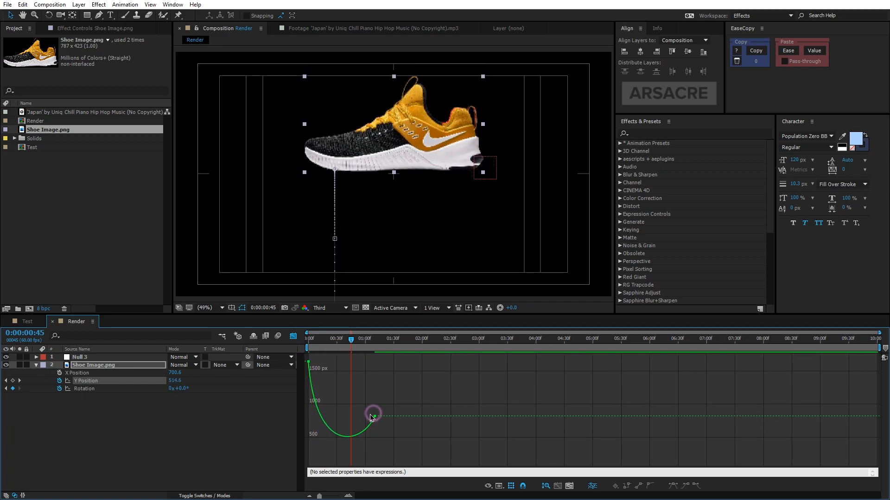
pyautogui.moveTo(351, 339)
pyautogui.mouseDown()
pyautogui.moveTo(310, 341)
pyautogui.moveTo(351, 345)
pyautogui.mouseUp()
pyautogui.hotkey('shift', 'F3')
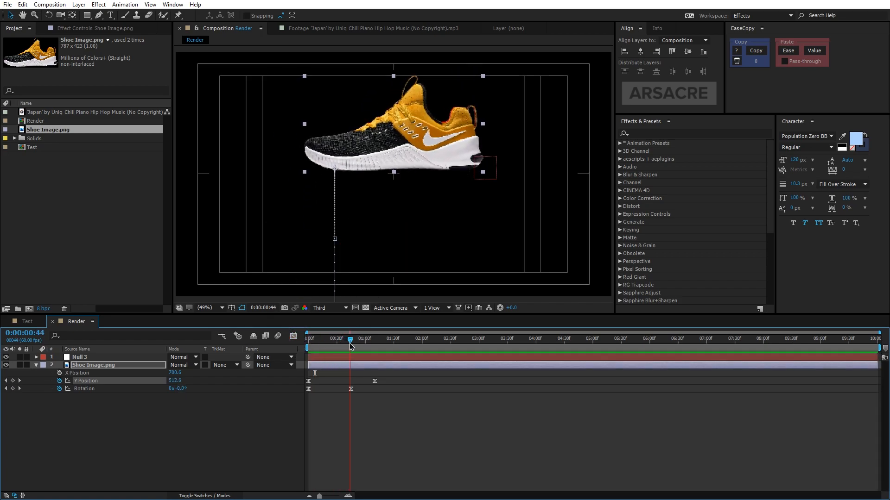
pyautogui.moveTo(351, 345); pyautogui.dragTo(351, 342)
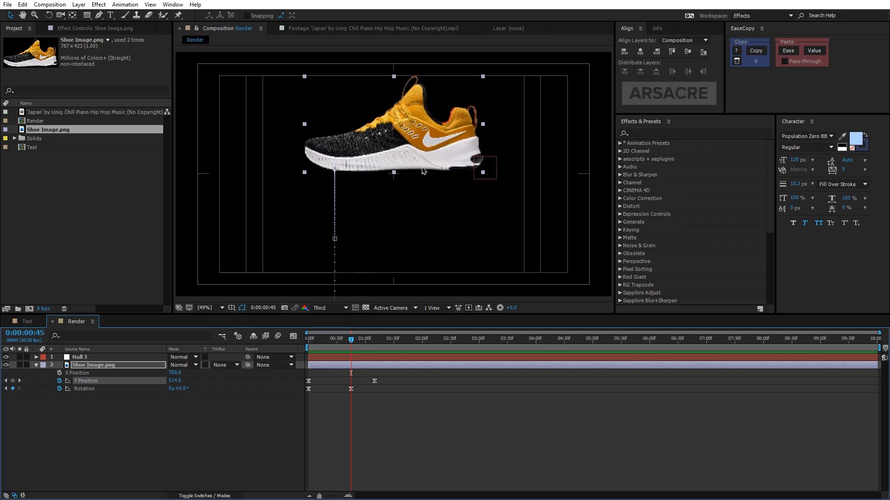
# - Nudge the null at the heel and parent the Shoe Image layer to Null 3
pyautogui.click(359, 360)
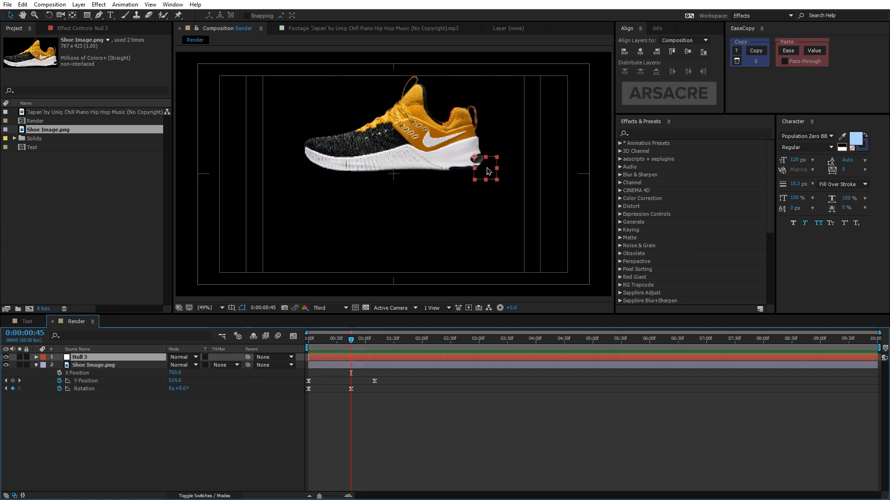
pyautogui.moveTo(487, 171); pyautogui.dragTo(490, 178)
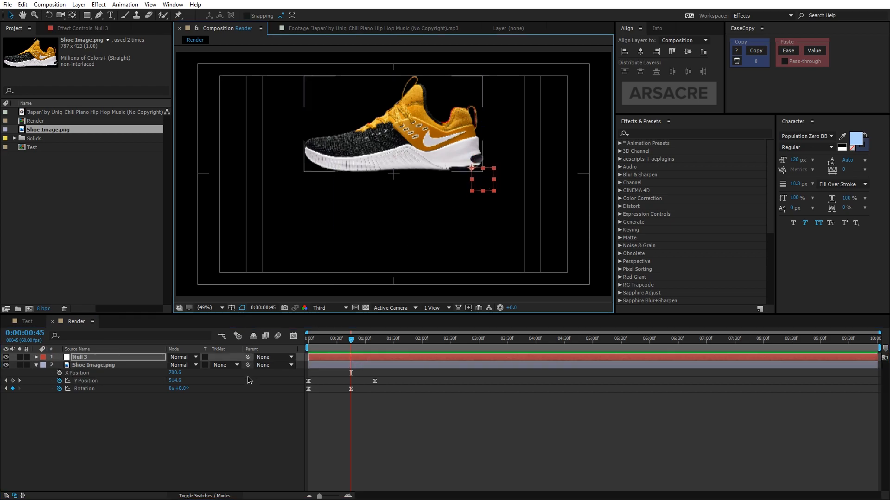
pyautogui.moveTo(248, 365); pyautogui.dragTo(126, 382)
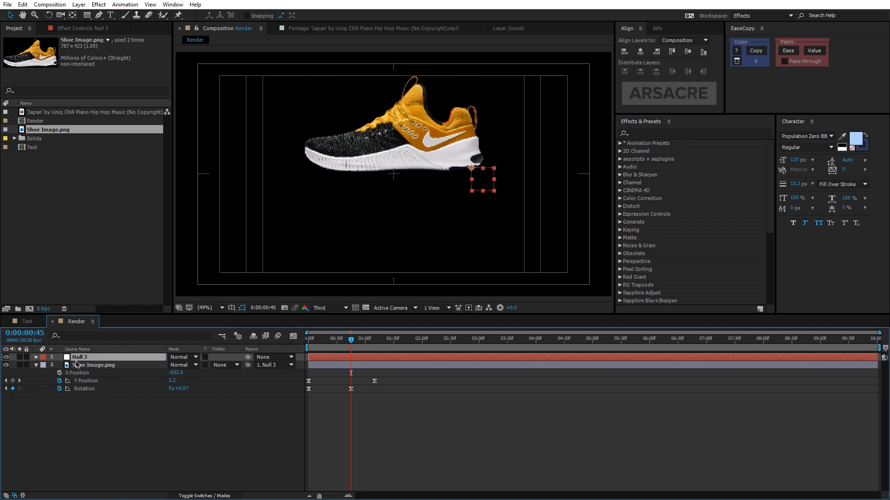
# - Keyframe a +12.7° tilt on the null's Rotation, shift it later and apply Easy Ease
pyautogui.press('r')
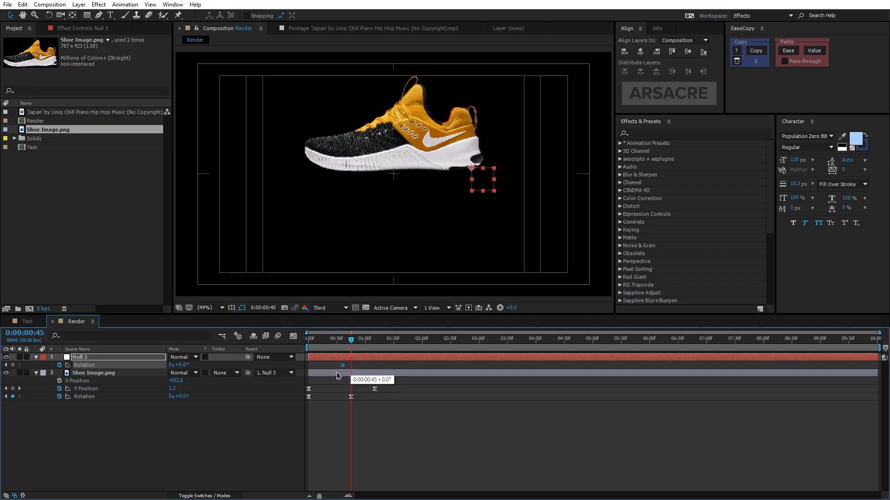
pyautogui.moveTo(183, 366); pyautogui.dragTo(324, 373)
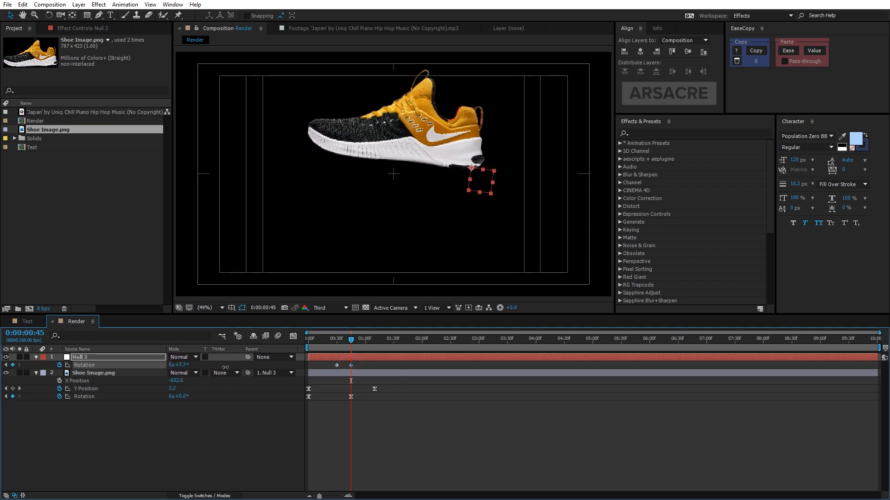
pyautogui.click(352, 366)
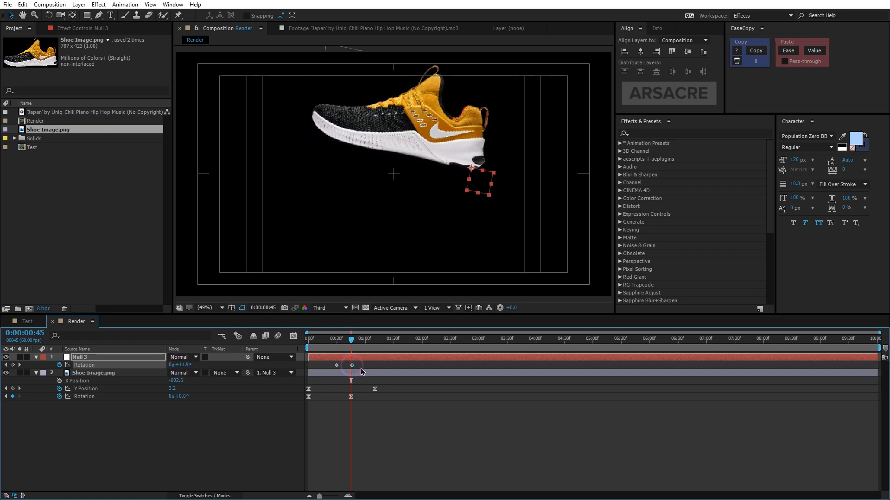
pyautogui.moveTo(352, 366); pyautogui.dragTo(368, 367)
pyautogui.press('F9')
pyautogui.click(334, 339)
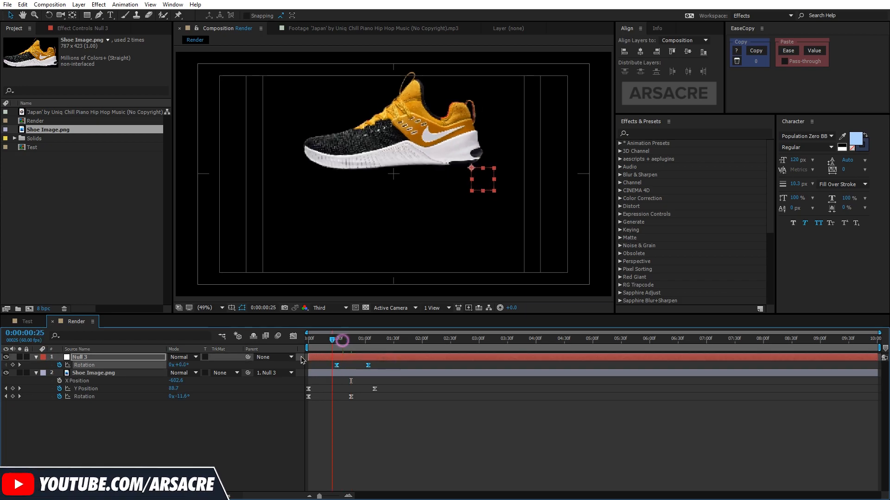
pyautogui.moveTo(339, 340); pyautogui.dragTo(373, 341)
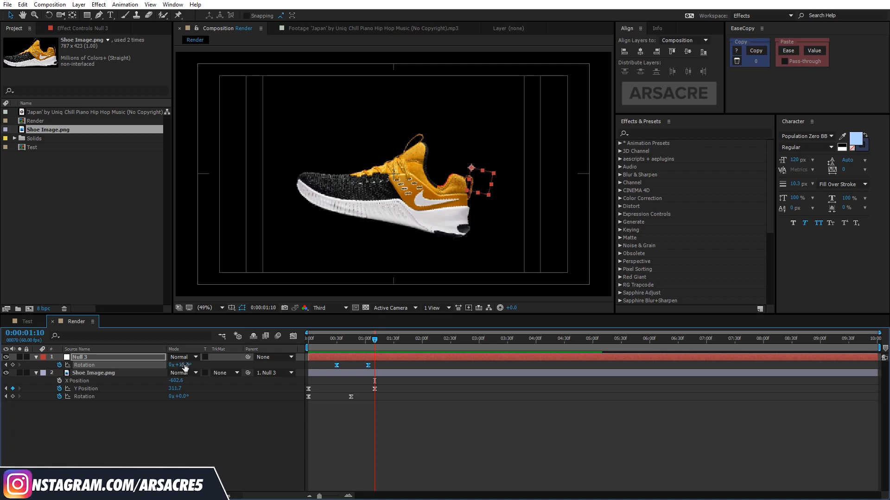
# - Set the null's Rotation back to 0° at 1:10 and scrub to check the tilt
pyautogui.moveTo(185, 367); pyautogui.dragTo(180, 366)
pyautogui.click(209, 411)
pyautogui.moveTo(374, 340); pyautogui.dragTo(357, 340)
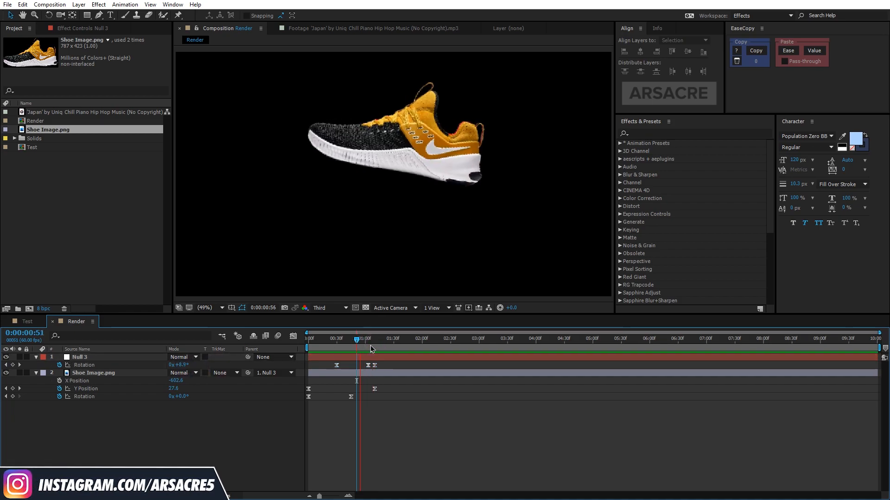
pyautogui.click(370, 340)
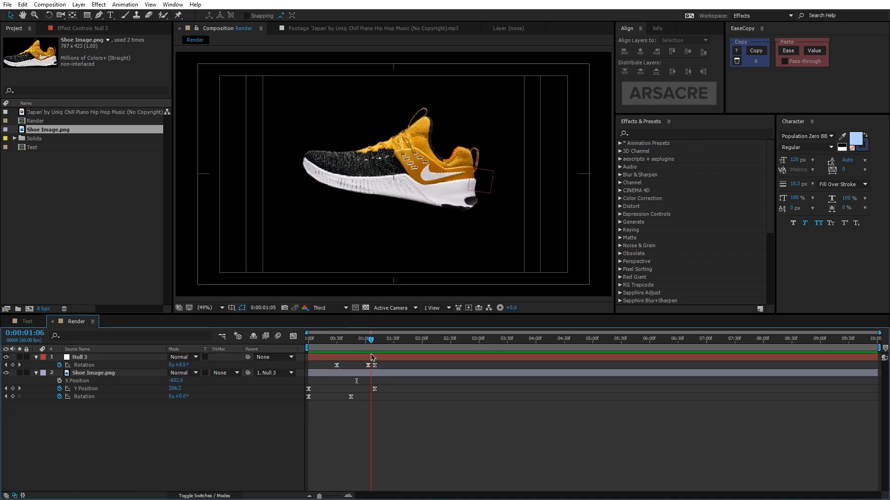
pyautogui.moveTo(370, 340); pyautogui.dragTo(367, 340)
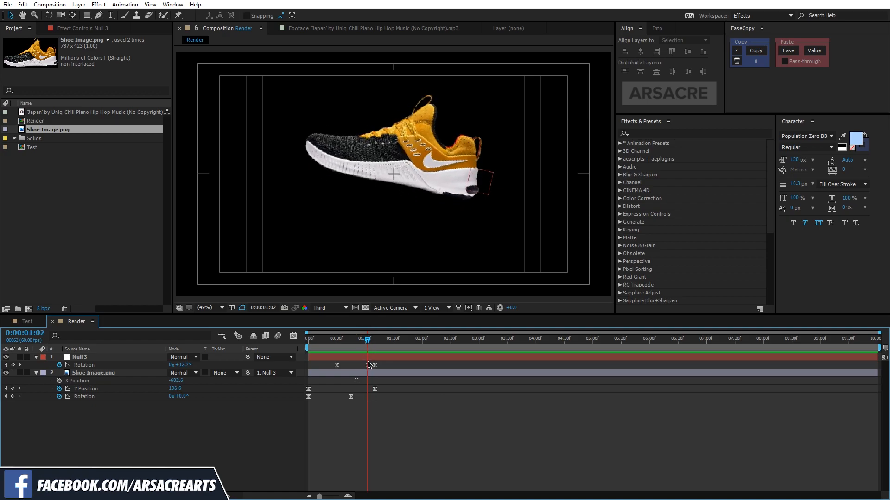
# - Retime the null's rotation keyframe and add shoe Rotation keyframes of about -5° then 0°
pyautogui.moveTo(356, 380); pyautogui.dragTo(368, 380)
pyautogui.moveTo(368, 340); pyautogui.dragTo(374, 340)
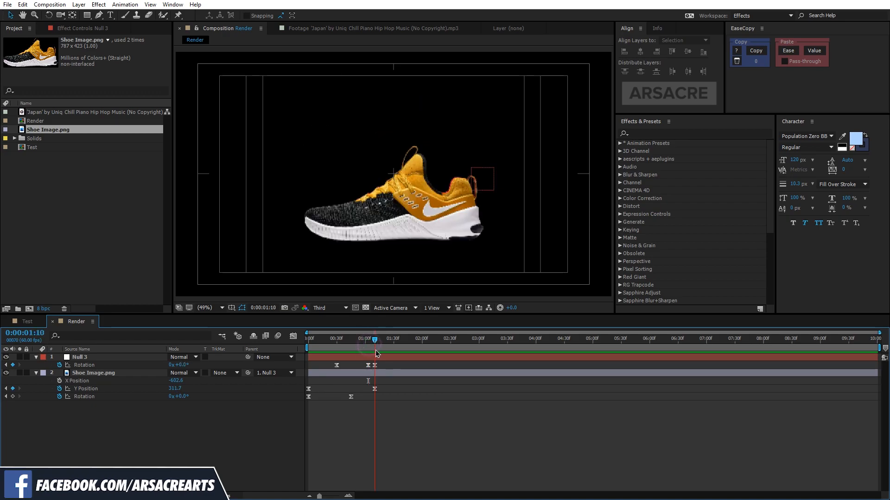
pyautogui.click(84, 397)
pyautogui.click(93, 372)
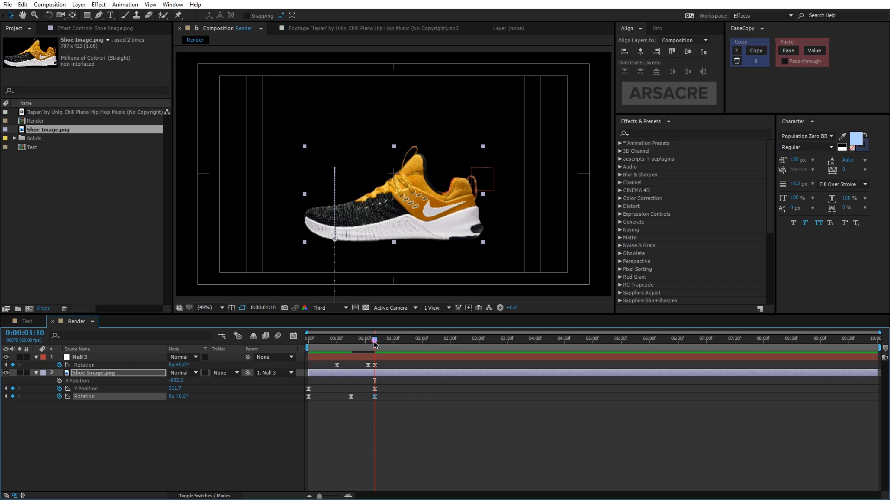
pyautogui.moveTo(178, 398); pyautogui.dragTo(172, 403)
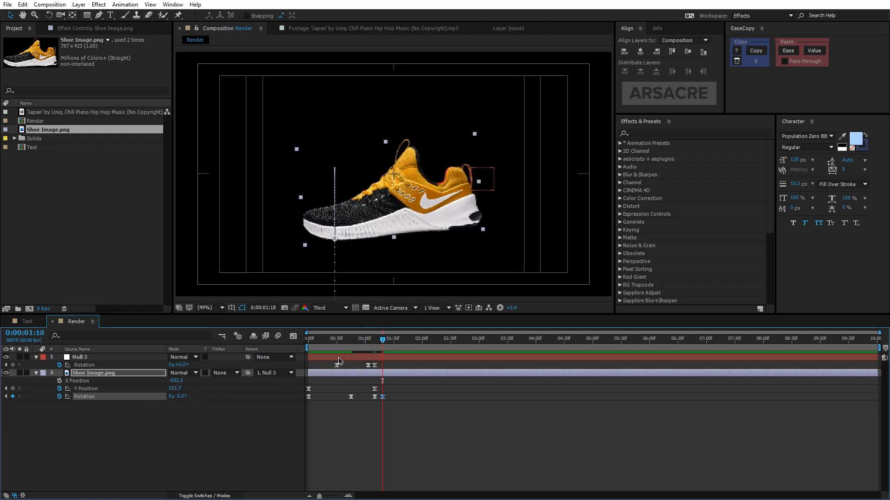
pyautogui.click(224, 423)
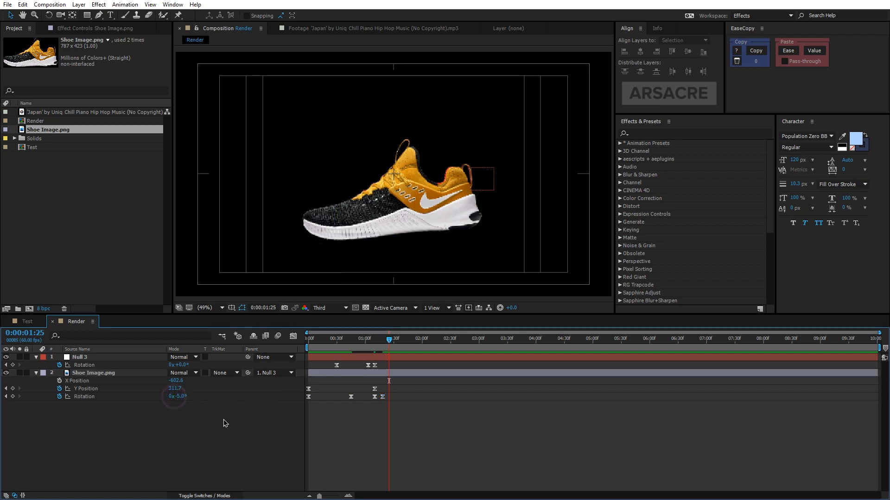
pyautogui.click(230, 422)
pyautogui.write('+0')
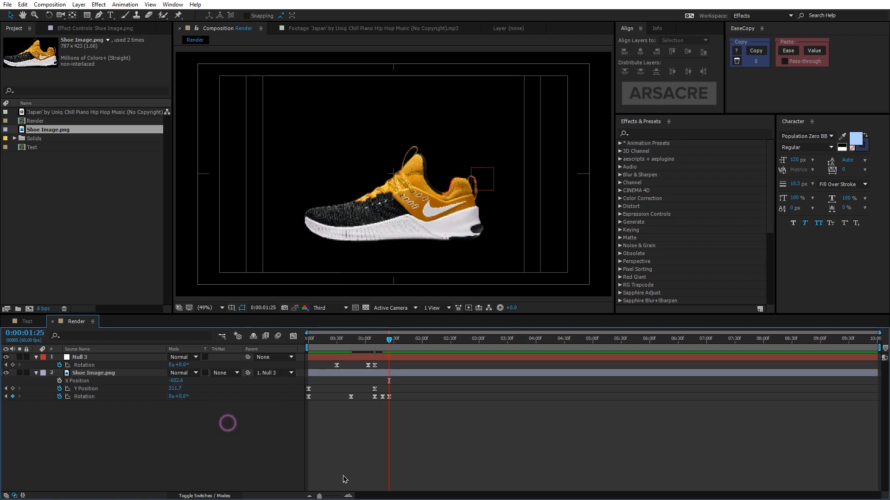
# - Zoom the timeline and shift the shoe's middle rotation keyframe slightly later around 0:59
pyautogui.click(350, 496)
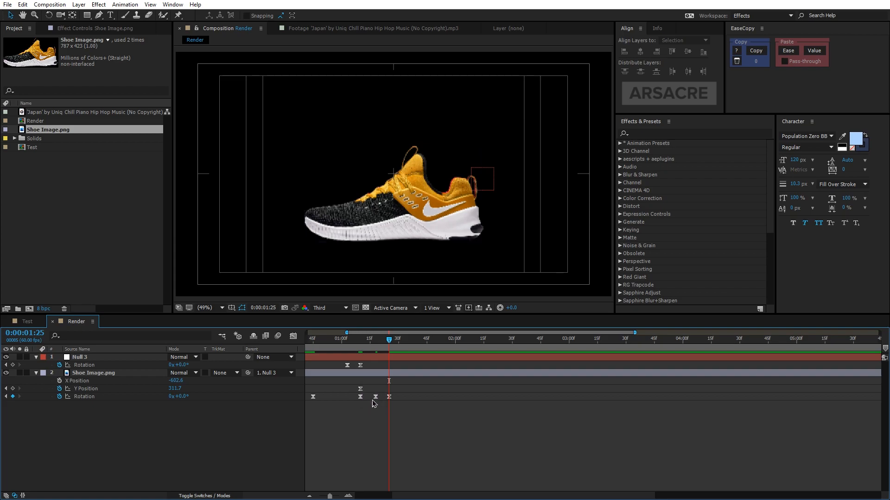
pyautogui.click(374, 397)
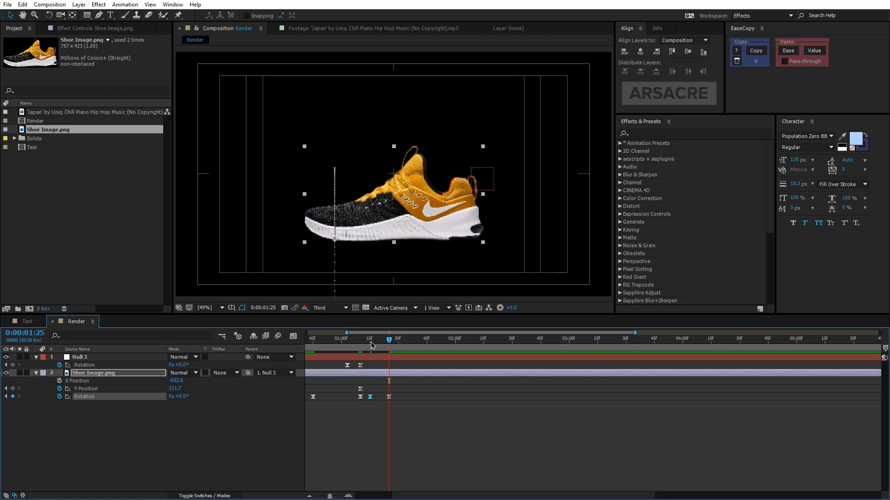
pyautogui.moveTo(371, 340); pyautogui.dragTo(316, 340)
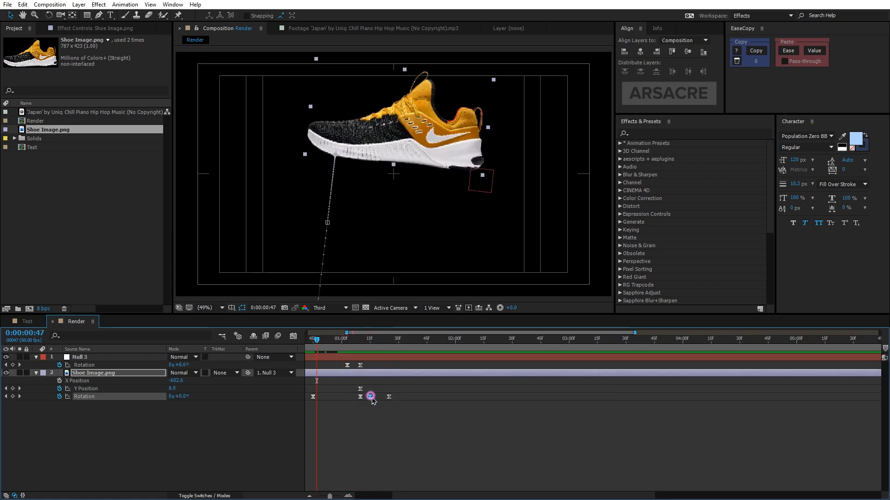
pyautogui.moveTo(316, 340); pyautogui.dragTo(333, 340)
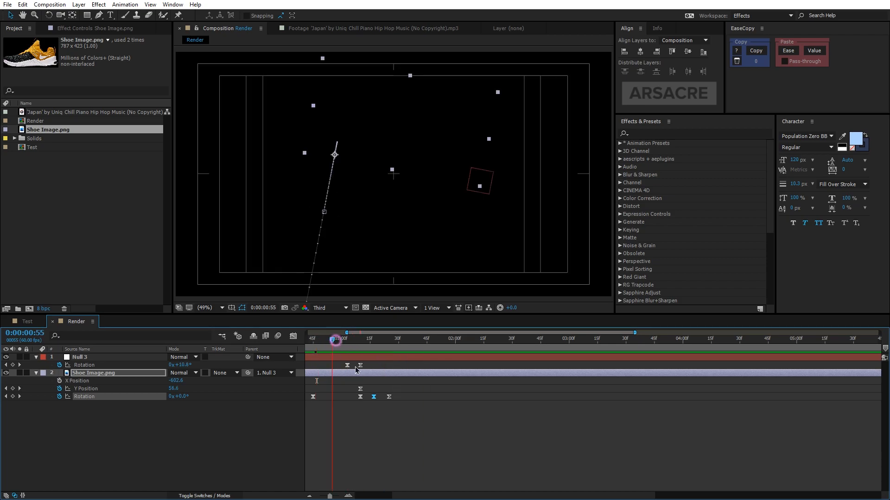
pyautogui.press('space')
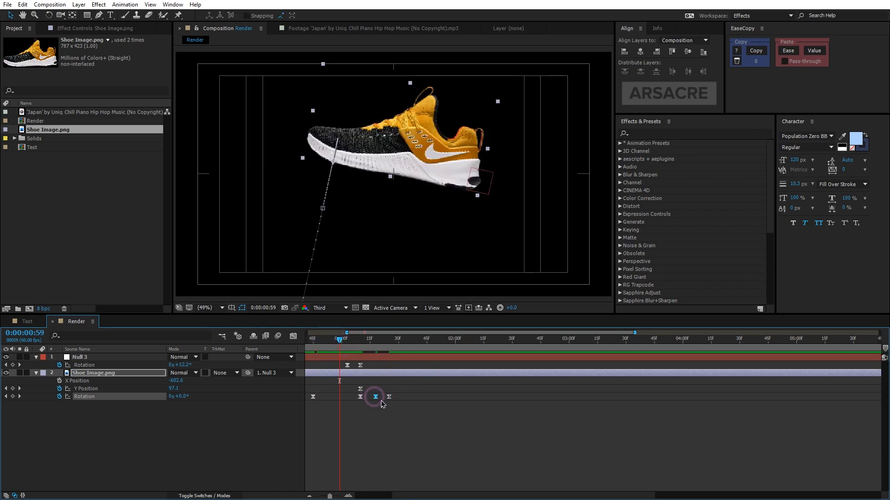
pyautogui.moveTo(375, 397); pyautogui.dragTo(381, 397)
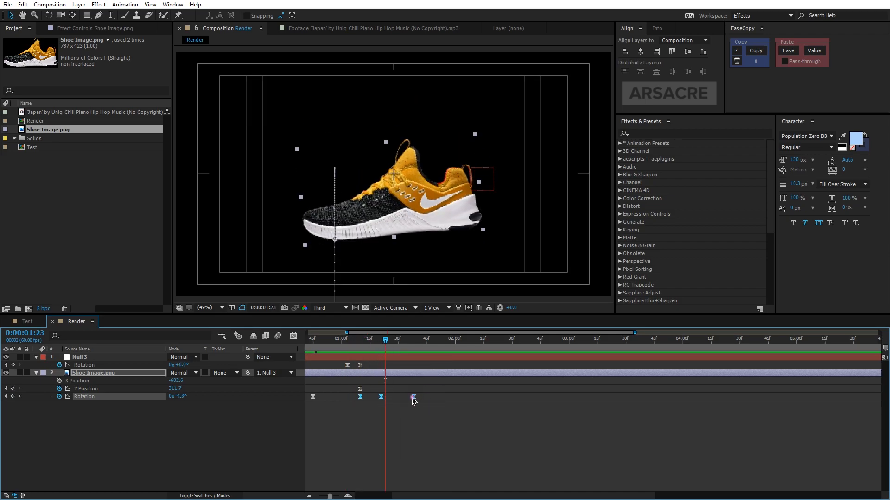
# - Scrub through the landing tilt to review the motion, then collapse all layers' properties
pyautogui.click(371, 340)
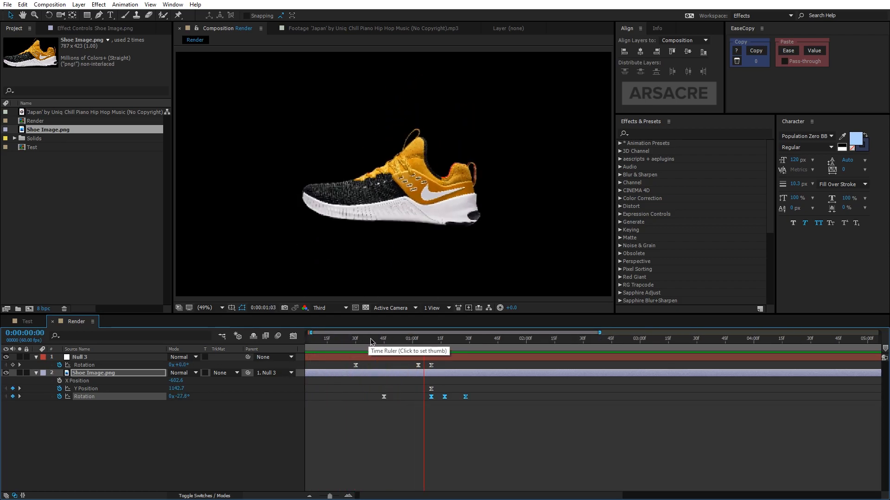
pyautogui.moveTo(370, 338); pyautogui.dragTo(413, 340)
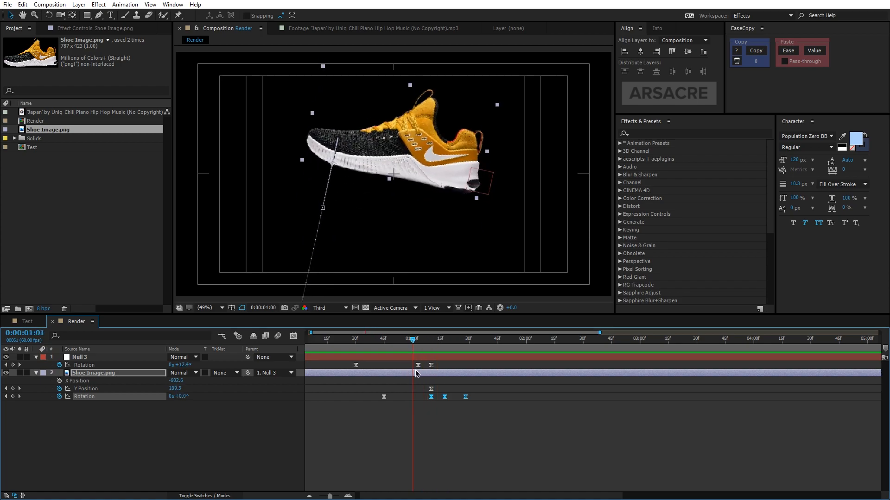
pyautogui.click(423, 365)
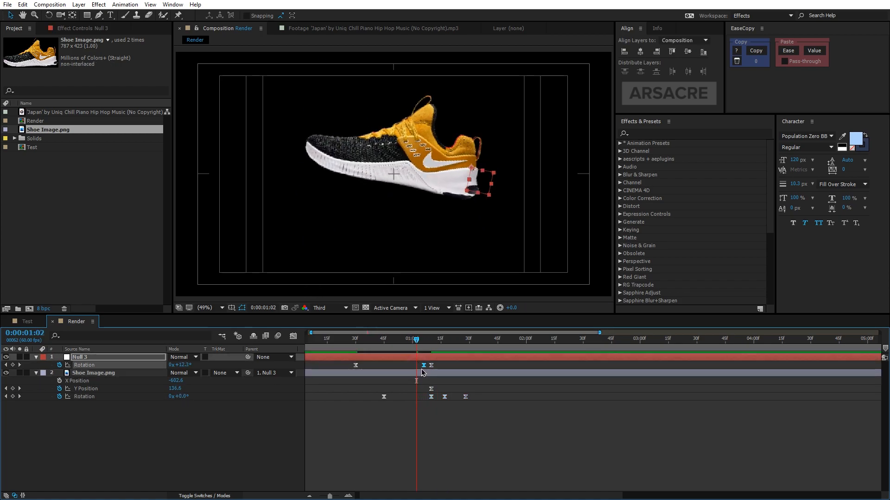
pyautogui.click(383, 340)
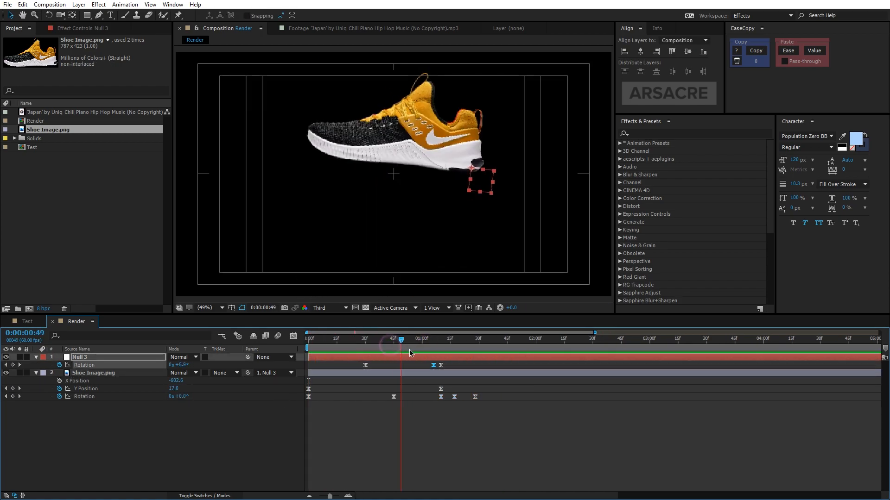
pyautogui.moveTo(401, 340)
pyautogui.mouseDown()
pyautogui.moveTo(379, 340)
pyautogui.moveTo(440, 339)
pyautogui.mouseUp()
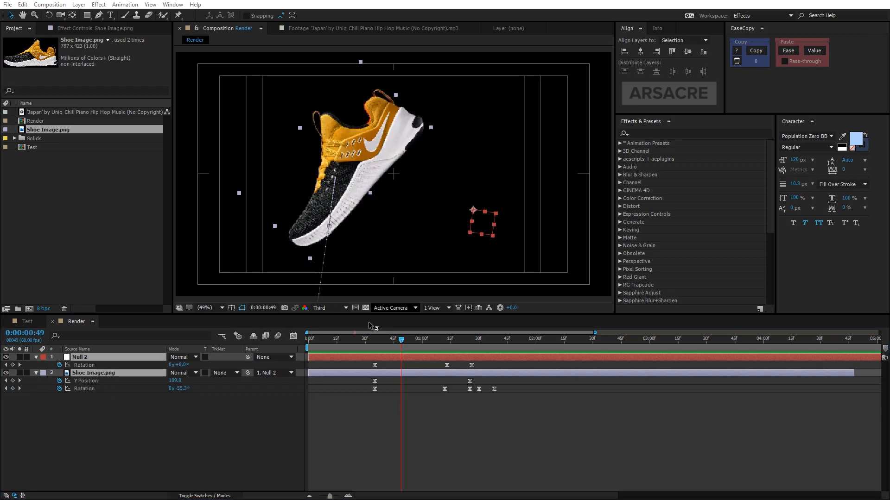
pyautogui.press('space')
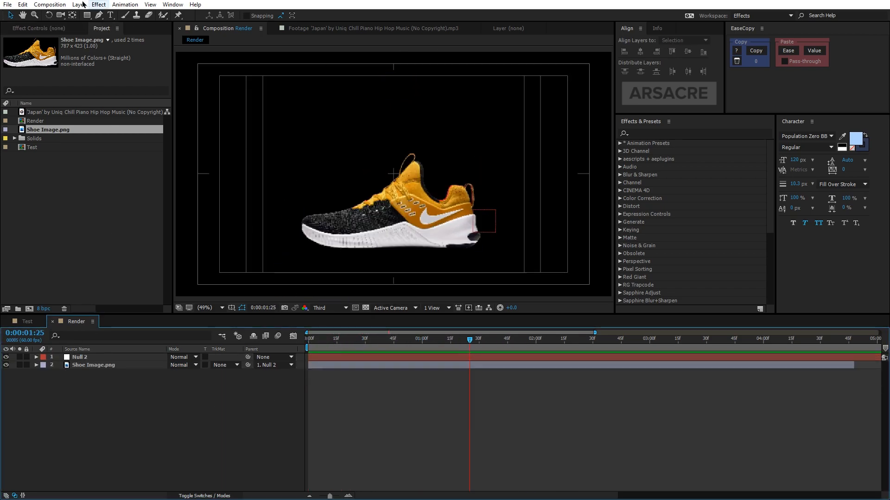
# - Draw a tall yellow rectangle spanning the frame height and rotate it diagonally
pyautogui.click(89, 16)
pyautogui.scroll(-3, 324, 143)
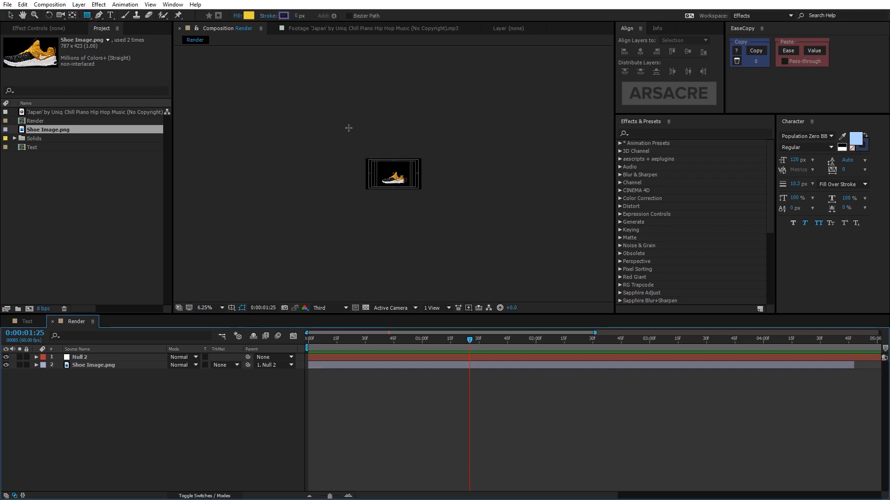
pyautogui.moveTo(380, 128)
pyautogui.mouseDown()
pyautogui.moveTo(402, 214)
pyautogui.moveTo(395, 222)
pyautogui.mouseUp()
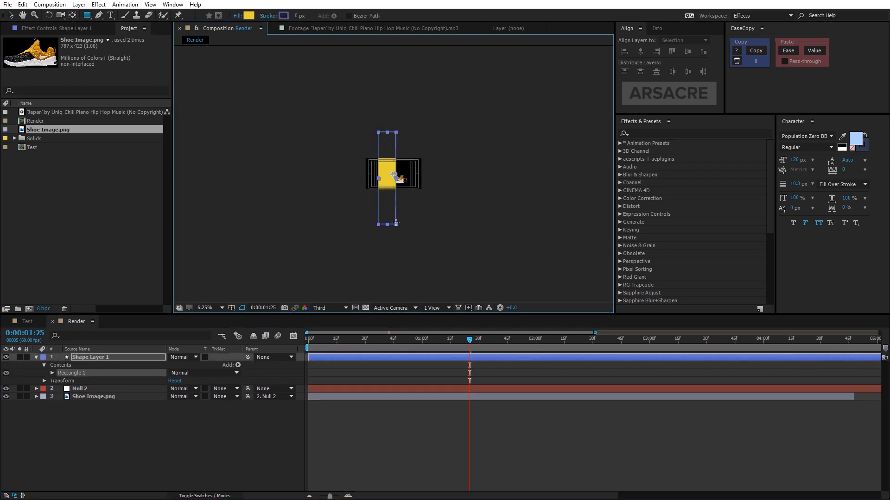
pyautogui.hotkey('shift', '/')
pyautogui.moveTo(469, 338); pyautogui.dragTo(401, 341)
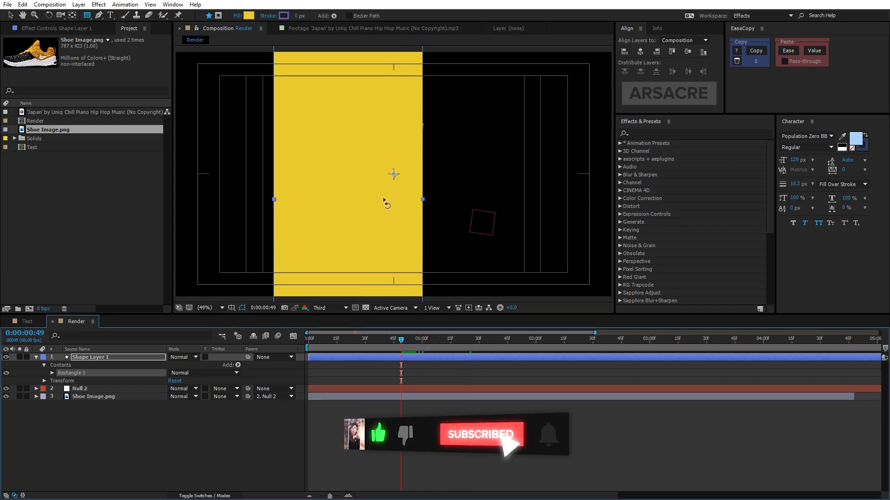
pyautogui.moveTo(408, 116)
pyautogui.mouseDown()
pyautogui.moveTo(445, 111)
pyautogui.moveTo(352, 105)
pyautogui.moveTo(385, 106)
pyautogui.moveTo(373, 104)
pyautogui.mouseUp()
pyautogui.scroll(-2, 373, 105)
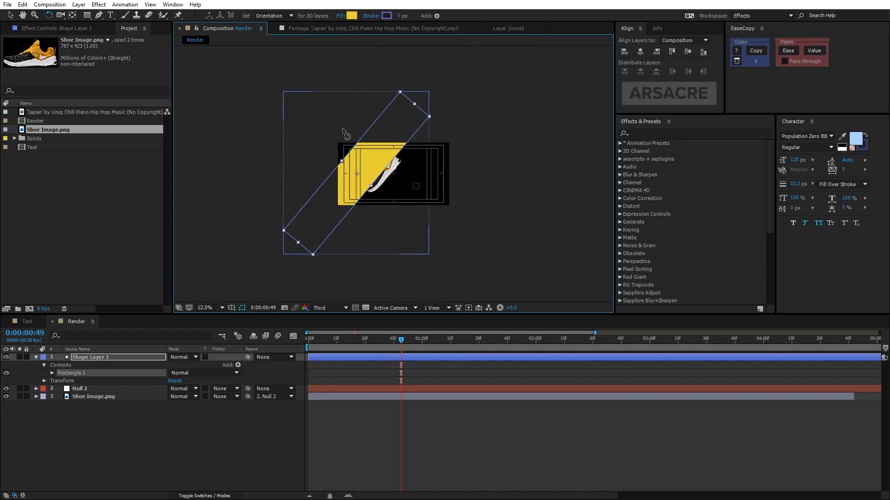
# - Keyframe the yellow bar's Position sweeping from beyond upper left to lower right, with Easy Ease
pyautogui.click(110, 422)
pyautogui.click(90, 357)
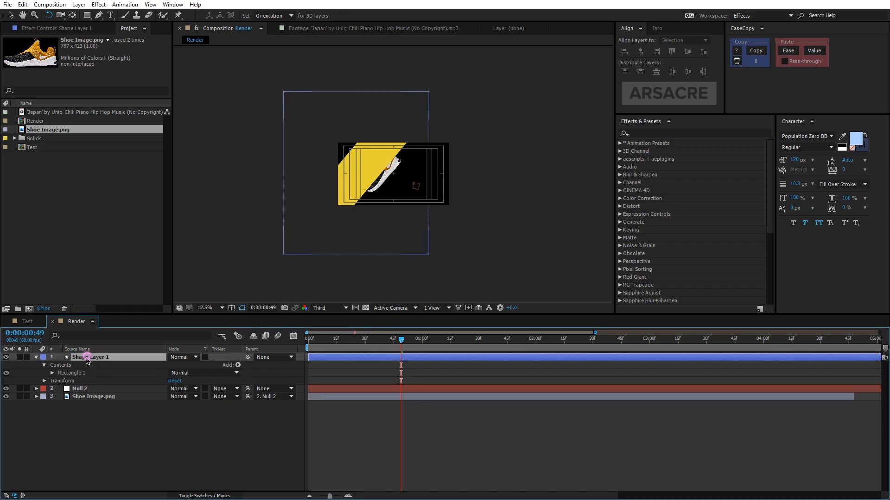
pyautogui.press('p')
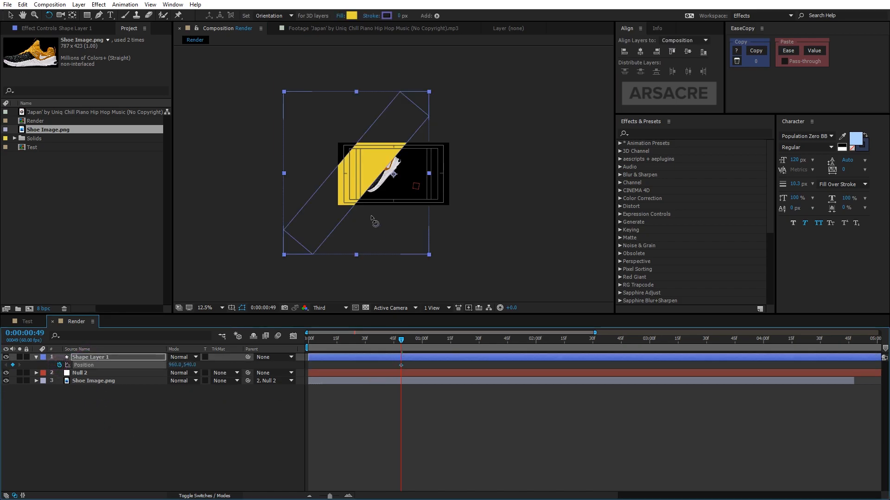
pyautogui.moveTo(347, 198); pyautogui.dragTo(304, 185)
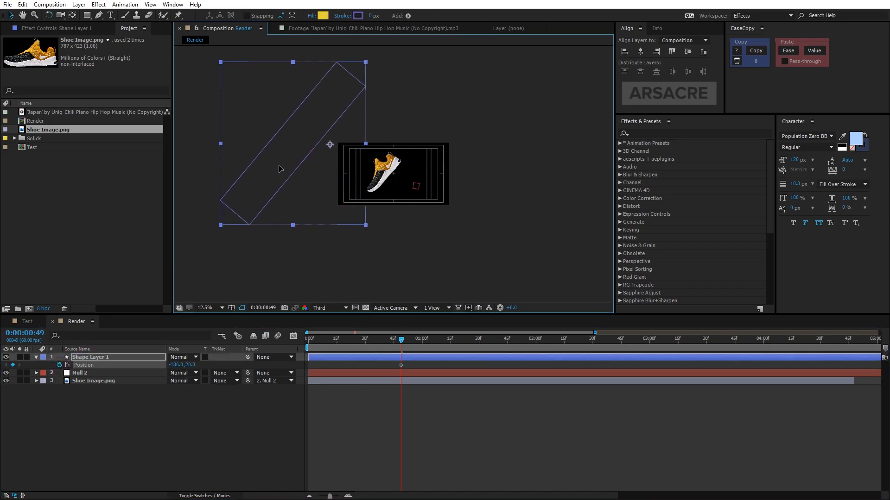
pyautogui.moveTo(401, 339); pyautogui.dragTo(437, 340)
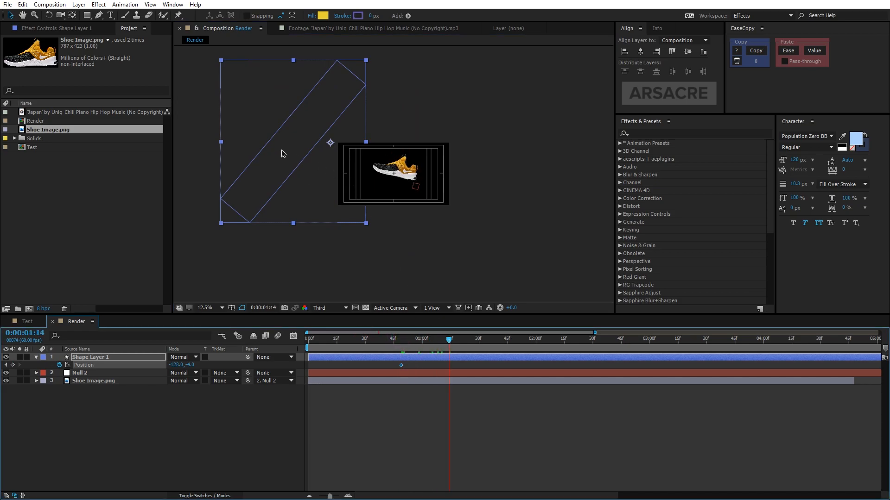
pyautogui.moveTo(283, 153); pyautogui.dragTo(462, 225)
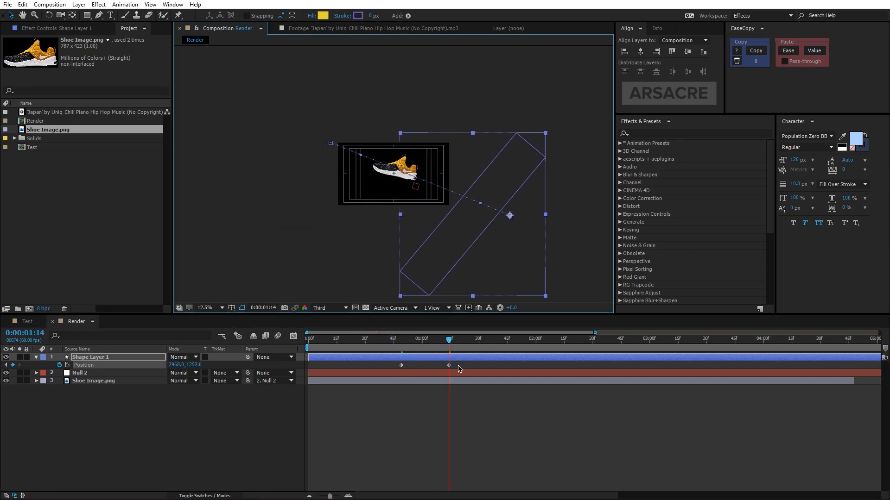
pyautogui.moveTo(459, 369); pyautogui.dragTo(379, 362)
pyautogui.hotkey('shift', 'F3')
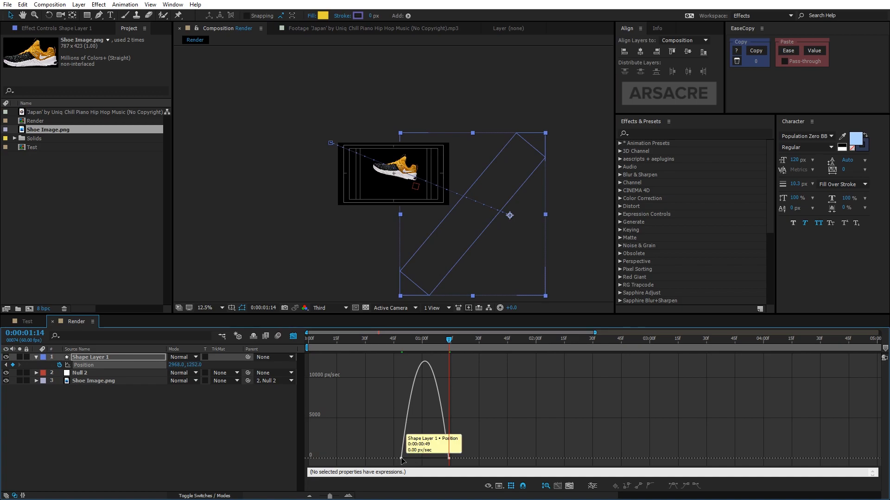
# - Select the bar's keyframes and settle the Graph Editor on the speed graph
pyautogui.moveTo(401, 459); pyautogui.dragTo(453, 460)
pyautogui.click(498, 486)
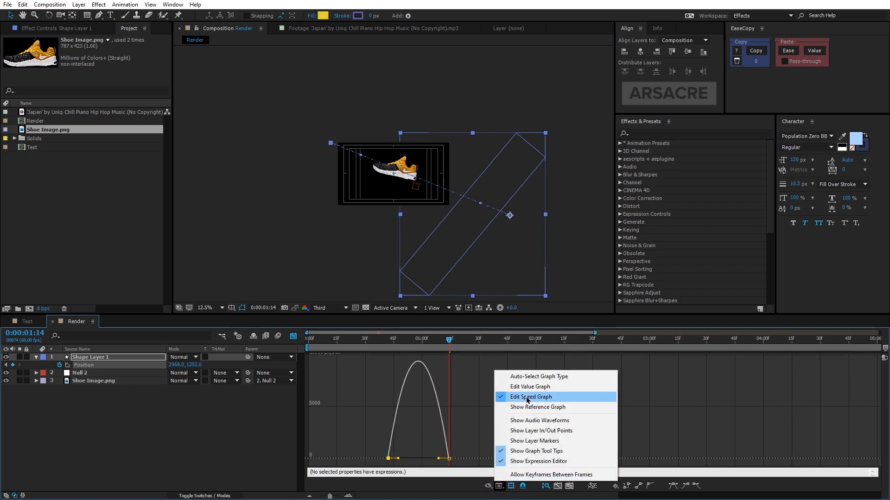
pyautogui.click(530, 387)
pyautogui.click(498, 486)
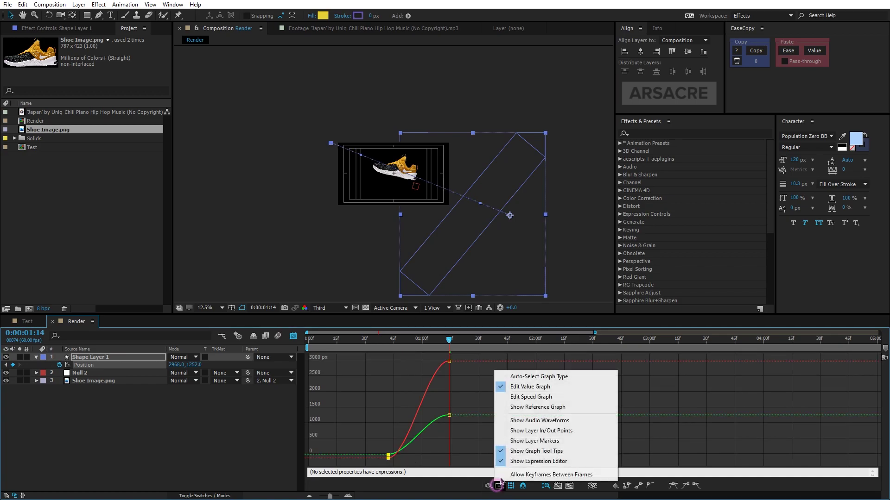
pyautogui.click(530, 398)
# - Stretch both keyframes' ease influence for a sharp mid-sweep speed peak, preview, and leave the Graph Editor
pyautogui.moveTo(476, 435)
pyautogui.mouseDown()
pyautogui.moveTo(445, 463)
pyautogui.moveTo(410, 459)
pyautogui.mouseUp()
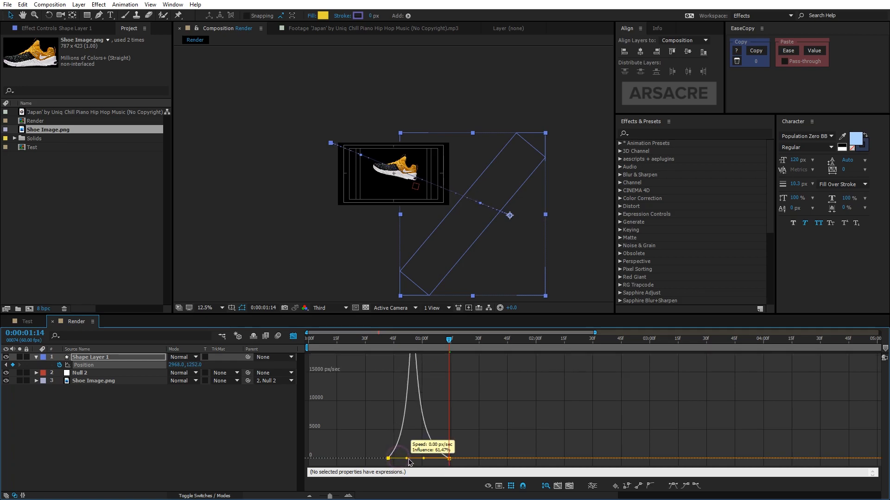
pyautogui.moveTo(411, 339); pyautogui.dragTo(392, 340)
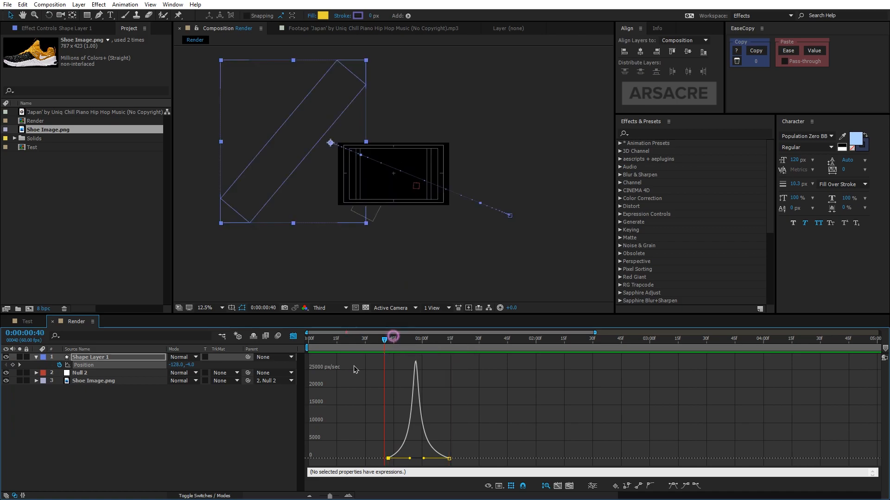
pyautogui.moveTo(390, 459)
pyautogui.mouseDown()
pyautogui.moveTo(362, 458)
pyautogui.moveTo(383, 459)
pyautogui.mouseUp()
pyautogui.press('space')
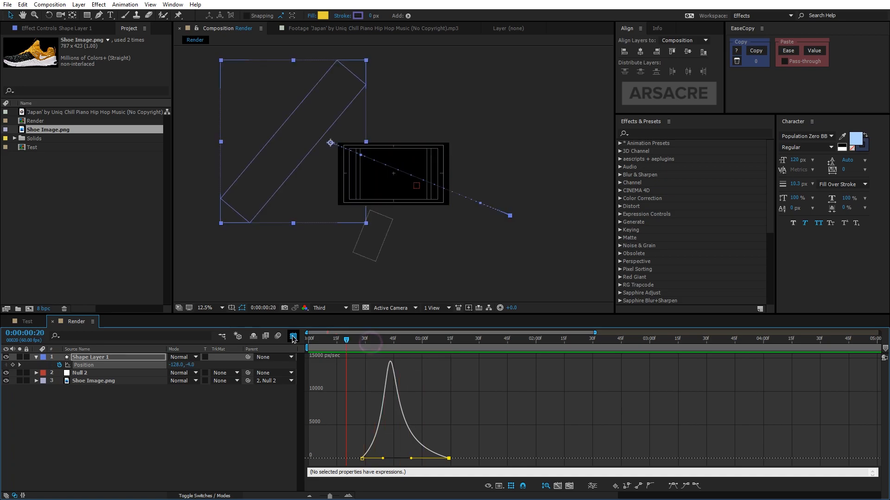
pyautogui.hotkey('shift', 'F3')
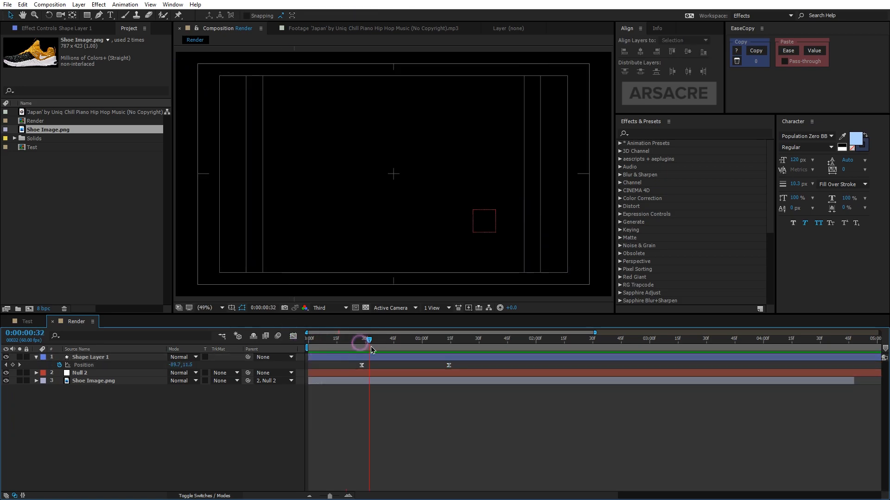
# - Delay Null 2 and Shoe Image.png so the shoe appears after the yellow wipe, and preview from the start
pyautogui.moveTo(369, 340); pyautogui.dragTo(393, 341)
pyautogui.click(104, 373)
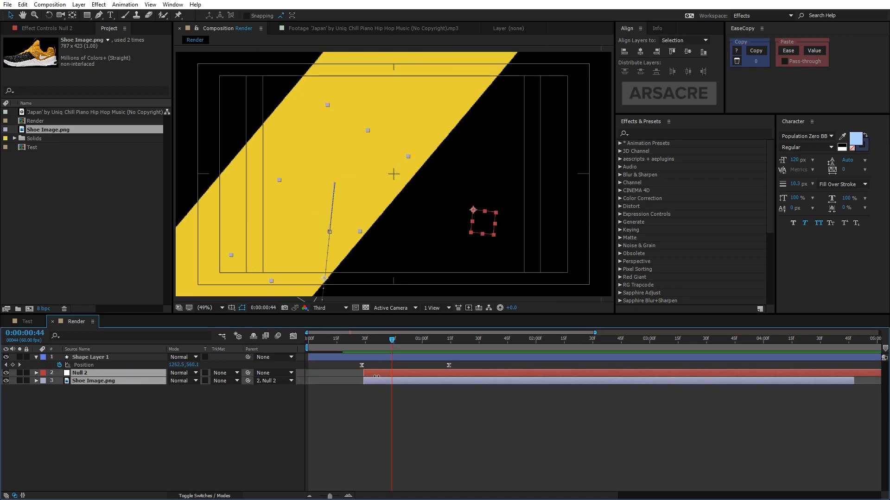
pyautogui.press('Home')
pyautogui.press('space')
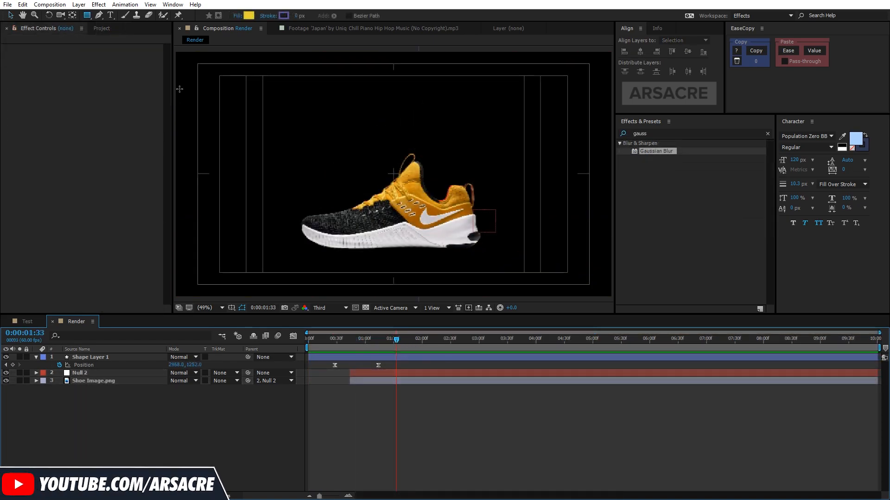
# - Create a new 1920×1080, 60 fps composition named Lights Shapes
pyautogui.click(49, 5)
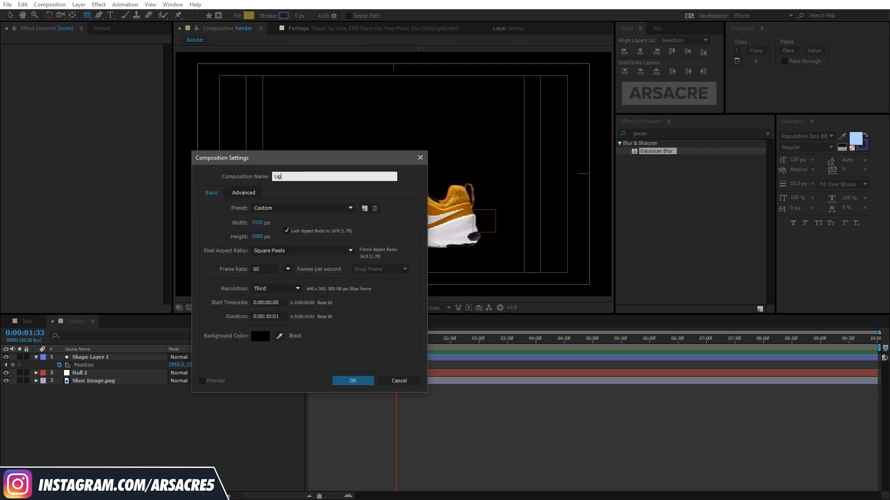
pyautogui.write('Lights')
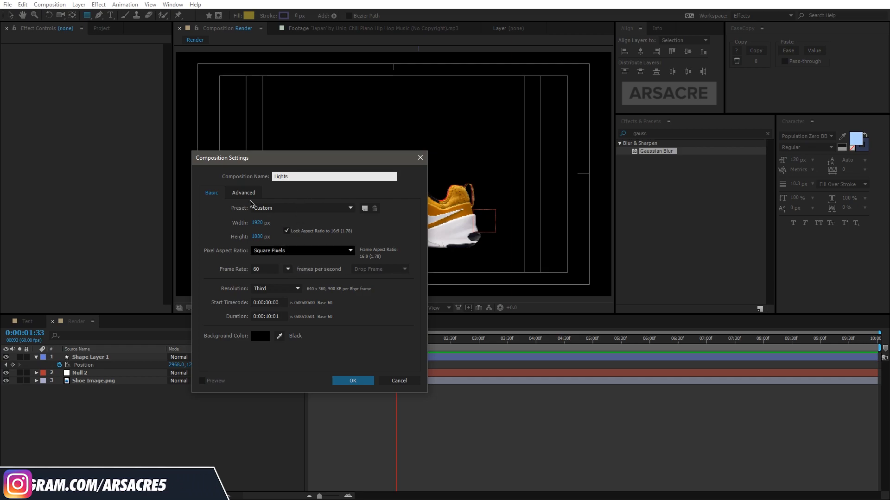
pyautogui.write(' Shapes')
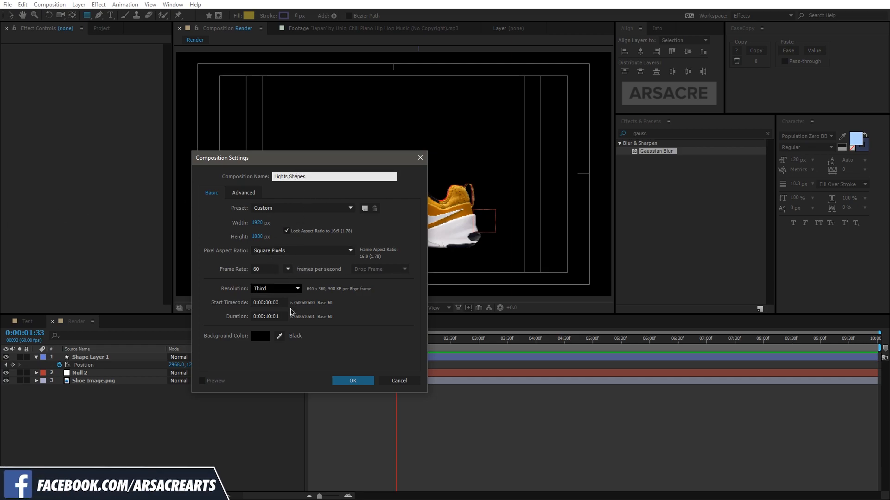
pyautogui.click(353, 381)
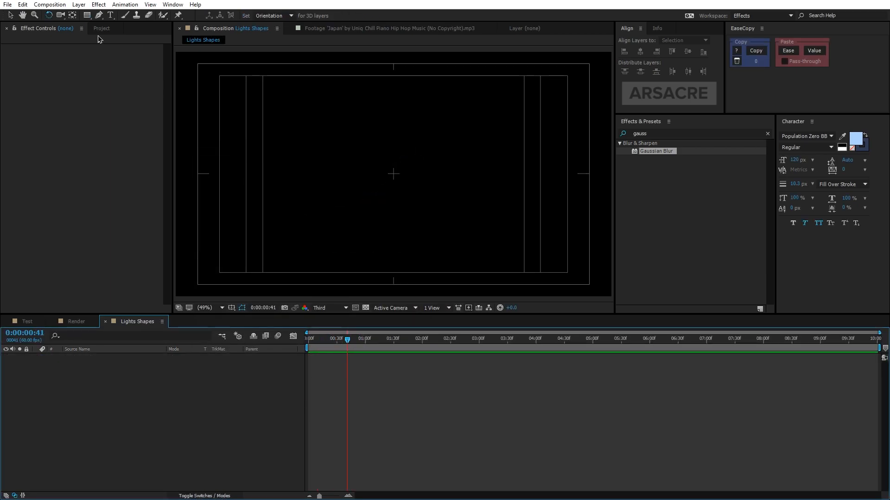
# - Draw the first yellow rectangle bars on separate shape layers around the upper and middle frame
pyautogui.click(87, 16)
pyautogui.moveTo(209, 134)
pyautogui.mouseDown()
pyautogui.moveTo(300, 147)
pyautogui.moveTo(289, 152)
pyautogui.mouseUp()
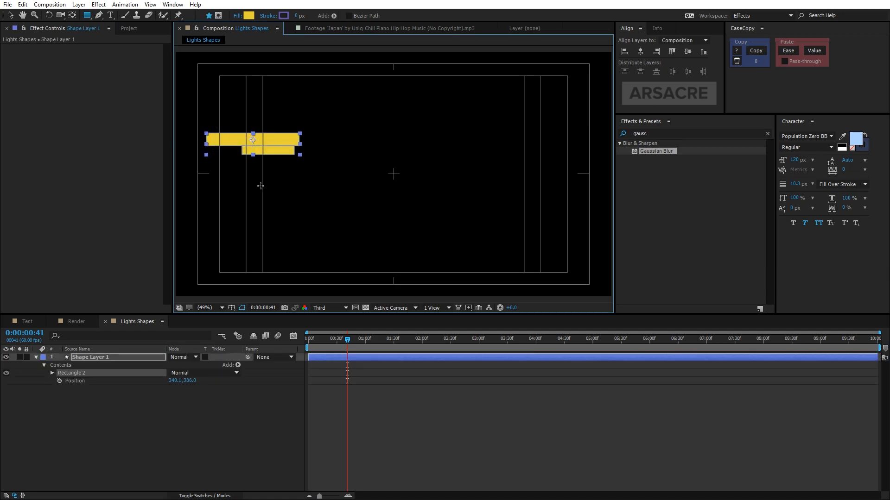
pyautogui.click(173, 409)
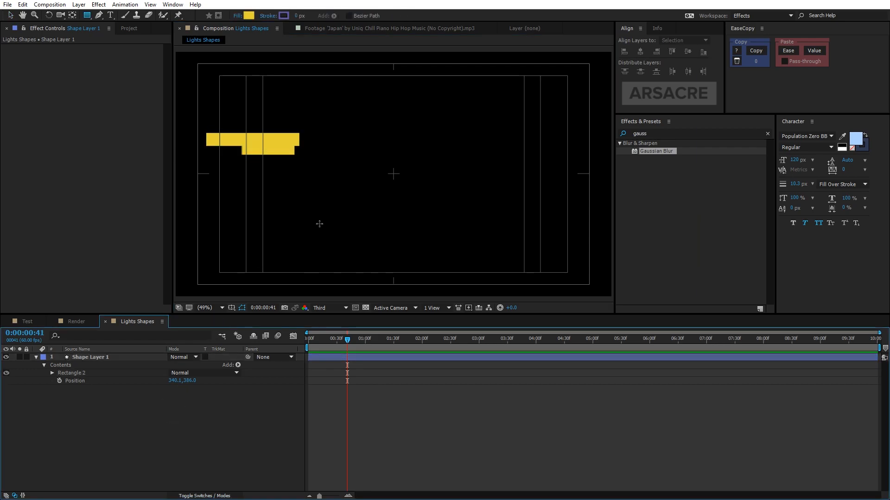
pyautogui.moveTo(319, 224); pyautogui.dragTo(352, 228)
pyautogui.click(177, 435)
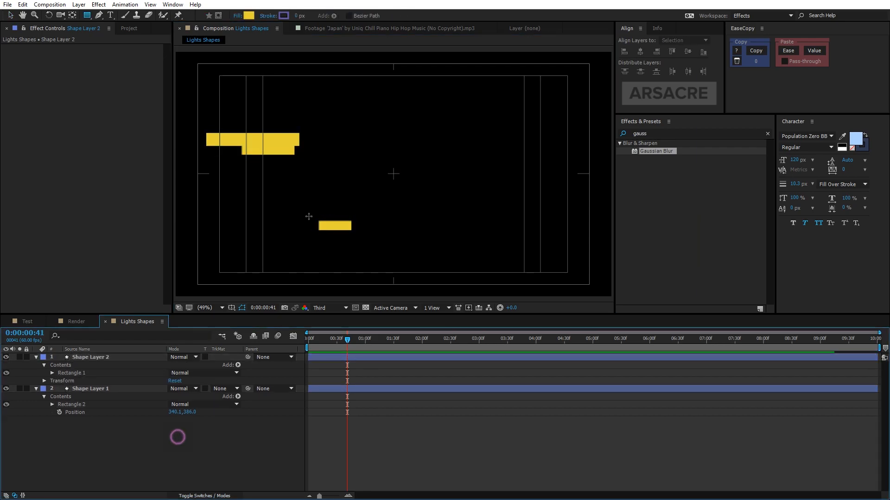
pyautogui.moveTo(438, 172); pyautogui.dragTo(559, 181)
pyautogui.moveTo(445, 181); pyautogui.dragTo(481, 188)
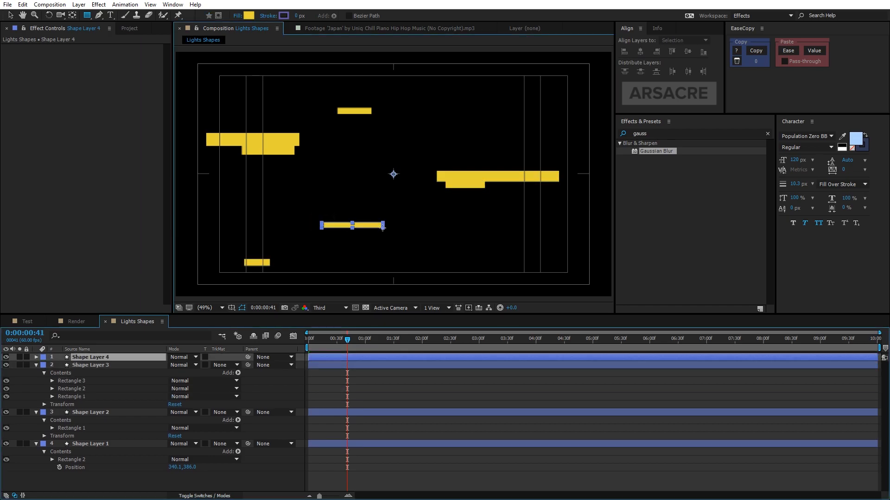
pyautogui.moveTo(323, 223); pyautogui.dragTo(379, 231)
# - Scatter more yellow bars to the edges and corners, reaching eleven shape layers, then collapse them all
pyautogui.moveTo(539, 238); pyautogui.dragTo(598, 245)
pyautogui.moveTo(483, 100); pyautogui.dragTo(507, 106)
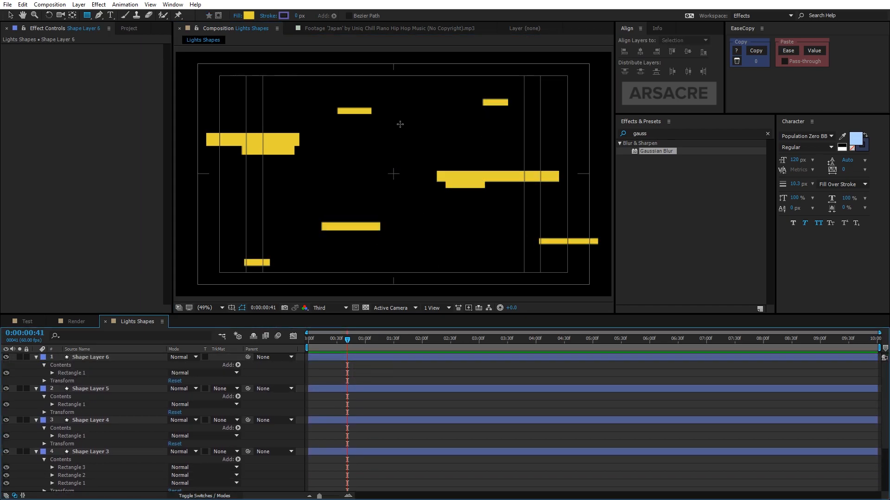
pyautogui.moveTo(193, 209); pyautogui.dragTo(213, 218)
pyautogui.moveTo(561, 63); pyautogui.dragTo(604, 70)
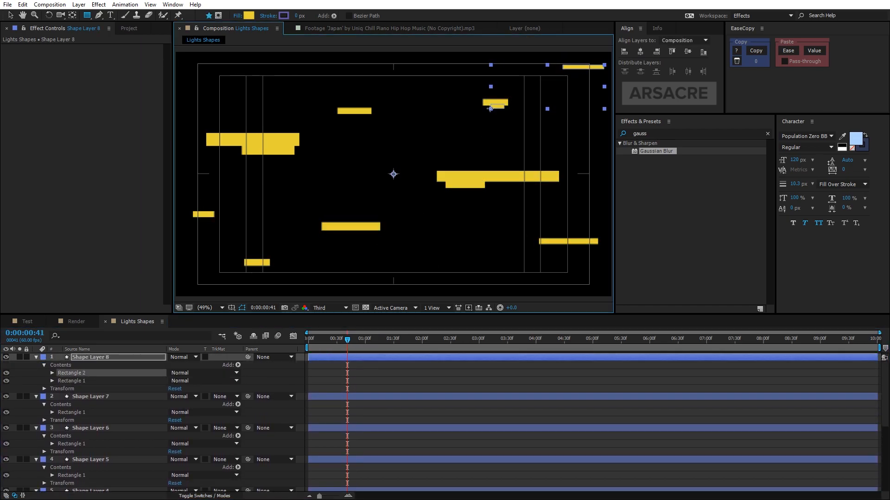
pyautogui.moveTo(415, 263); pyautogui.dragTo(427, 269)
pyautogui.moveTo(182, 273); pyautogui.dragTo(220, 280)
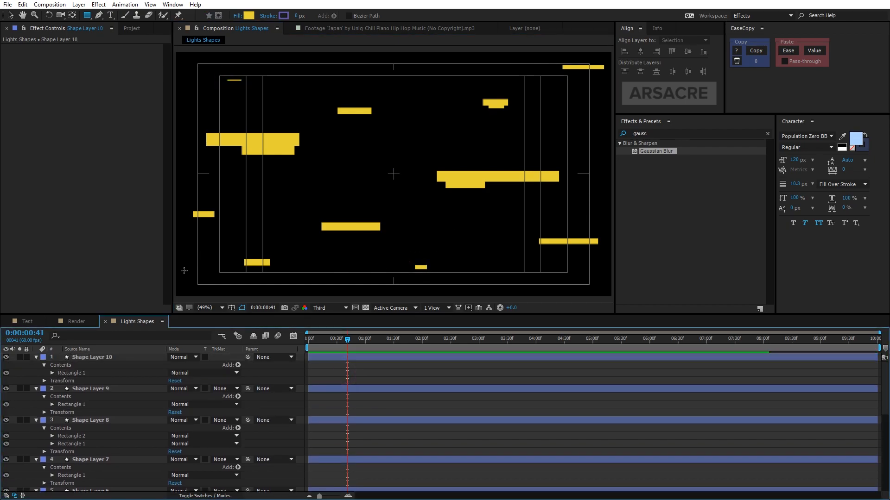
pyautogui.hotkey('ctrl', 'a')
pyautogui.click(229, 453)
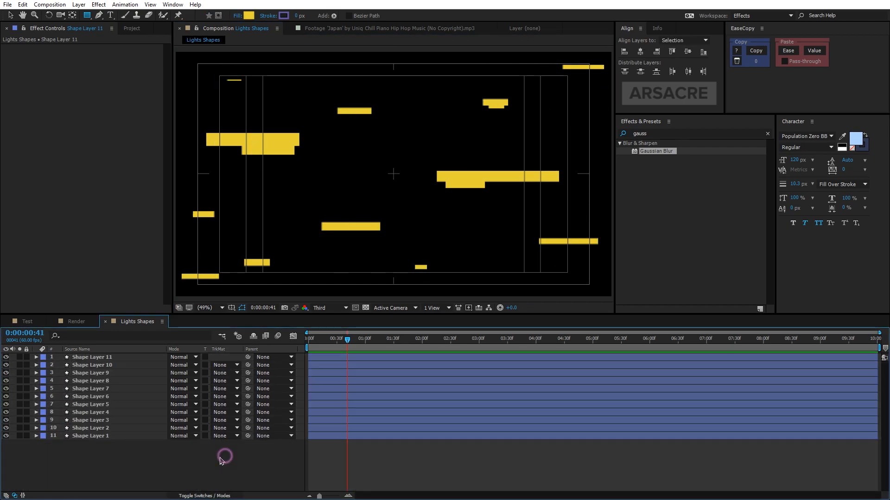
pyautogui.rightClick(220, 369)
pyautogui.moveTo(272, 375)
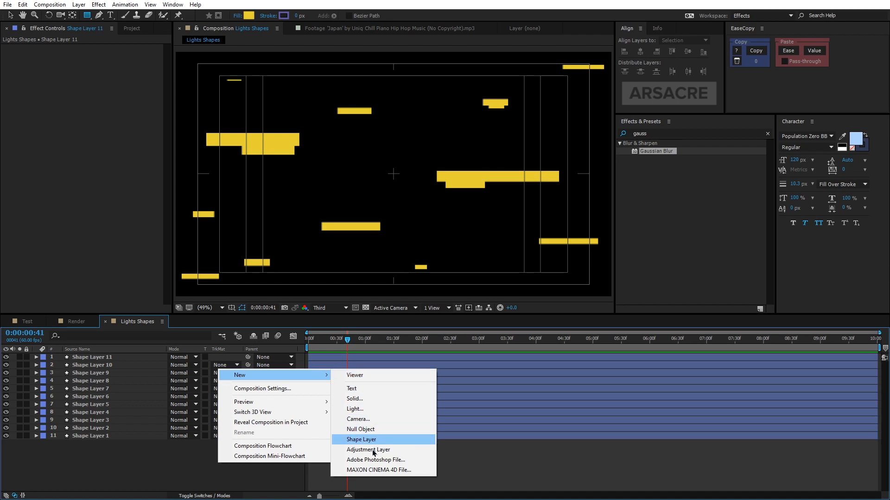
# - Add an adjustment layer with Motion Tile and try shifting its Tile Center sideways
pyautogui.click(374, 448)
pyautogui.doubleClick(646, 134)
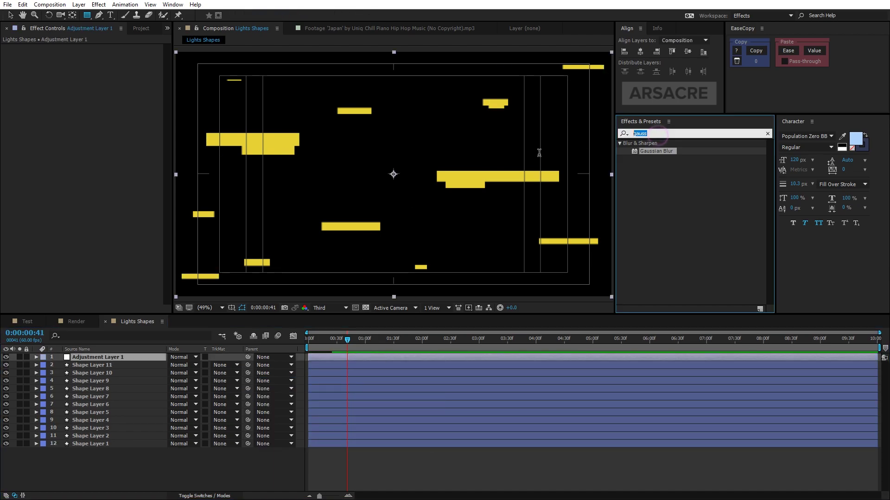
pyautogui.write('motion til')
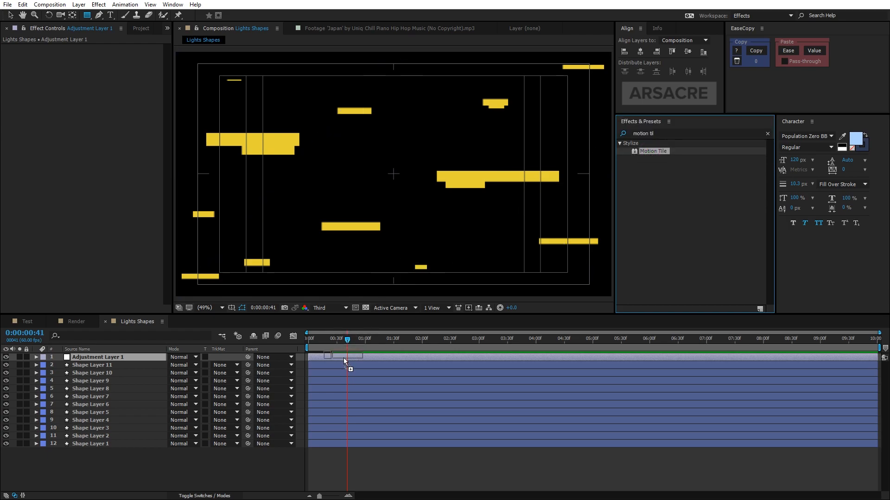
pyautogui.moveTo(650, 151); pyautogui.dragTo(345, 359)
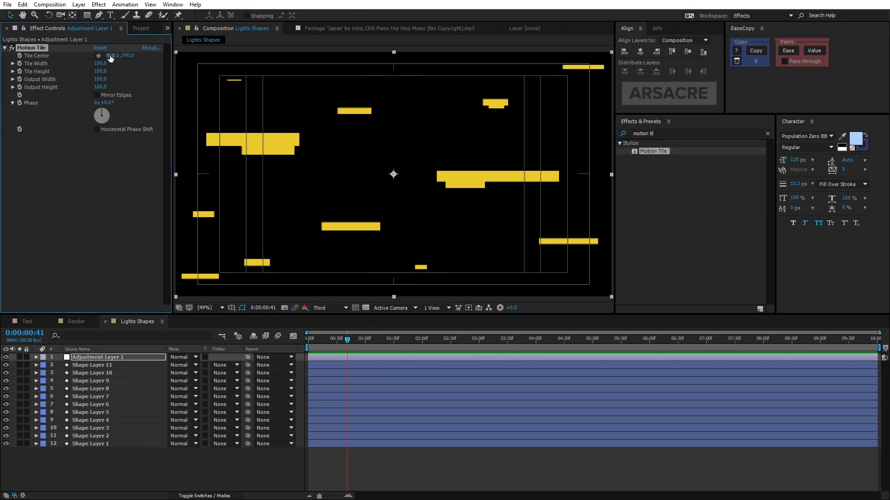
pyautogui.moveTo(112, 55); pyautogui.dragTo(71, 99)
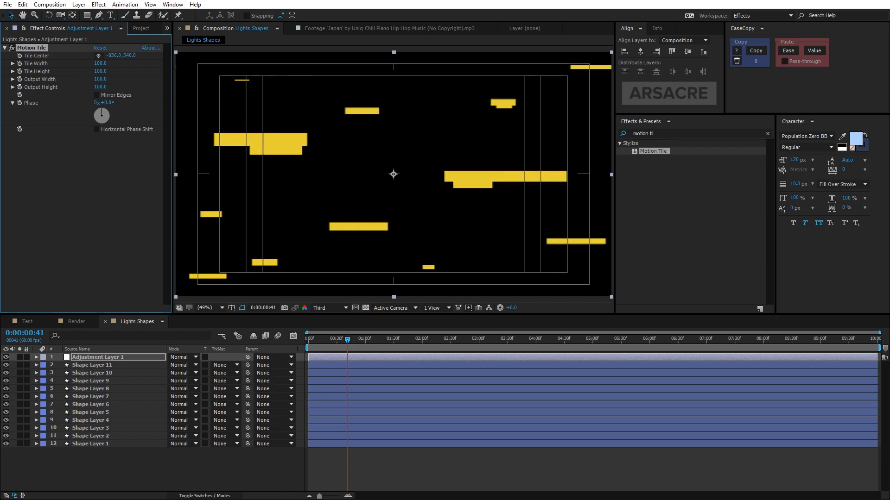
pyautogui.moveTo(113, 55); pyautogui.dragTo(139, 55)
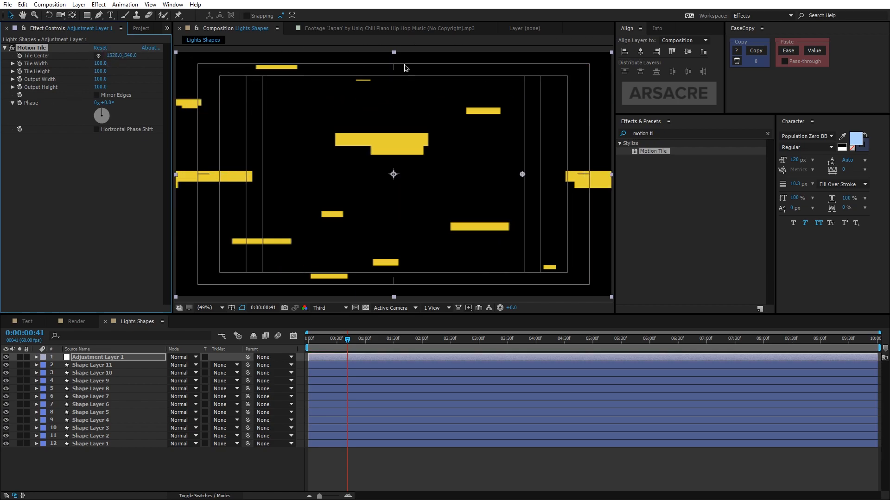
pyautogui.hotkey('ctrl', 'z')
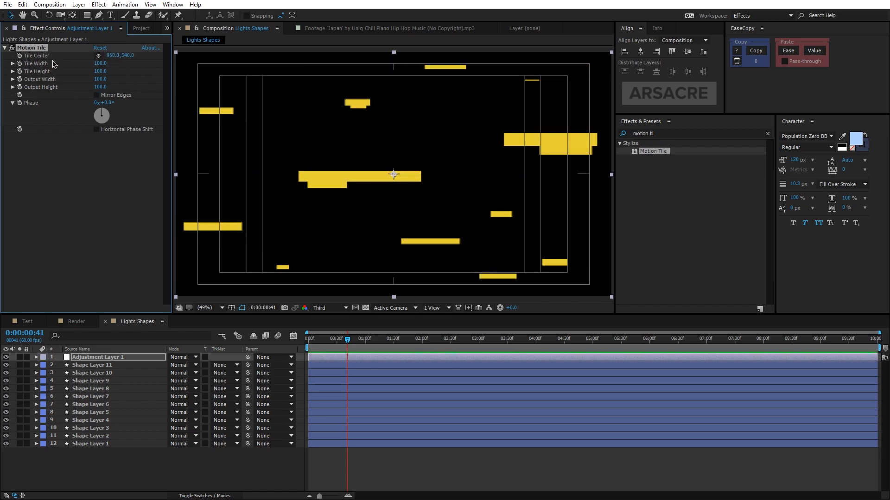
pyautogui.hotkey('ctrl', 'shift', 'z')
# - Keyframe Tile Center far to the right and move the second keyframe much later so the bars slide slowly
pyautogui.press('u')
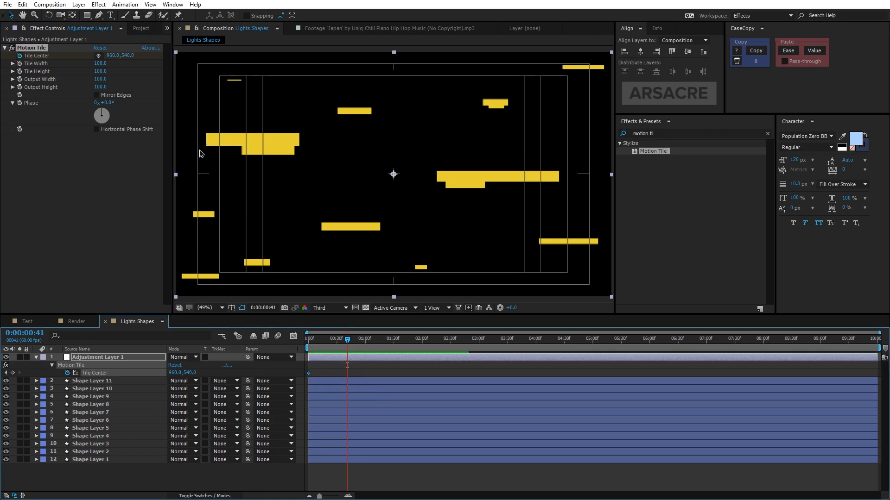
pyautogui.moveTo(114, 56)
pyautogui.mouseDown()
pyautogui.moveTo(233, 54)
pyautogui.moveTo(343, 152)
pyautogui.mouseUp()
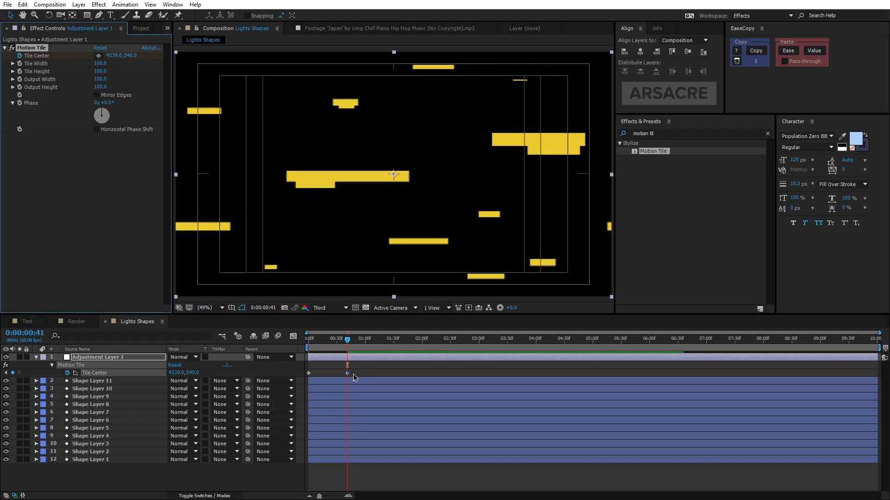
pyautogui.moveTo(348, 378); pyautogui.dragTo(730, 373)
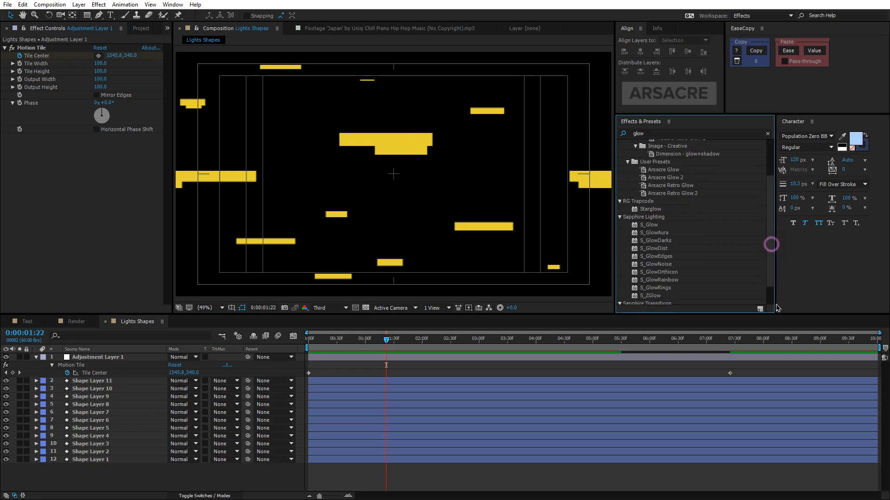
# - Add Glow to the adjustment layer with radius 75 and a lower threshold, then preview the shining bars
pyautogui.moveTo(429, 375); pyautogui.dragTo(434, 357)
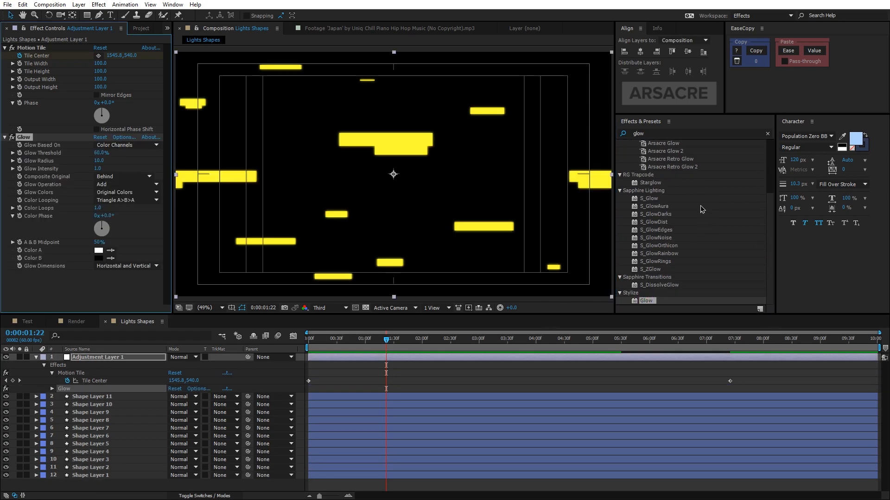
pyautogui.click(767, 135)
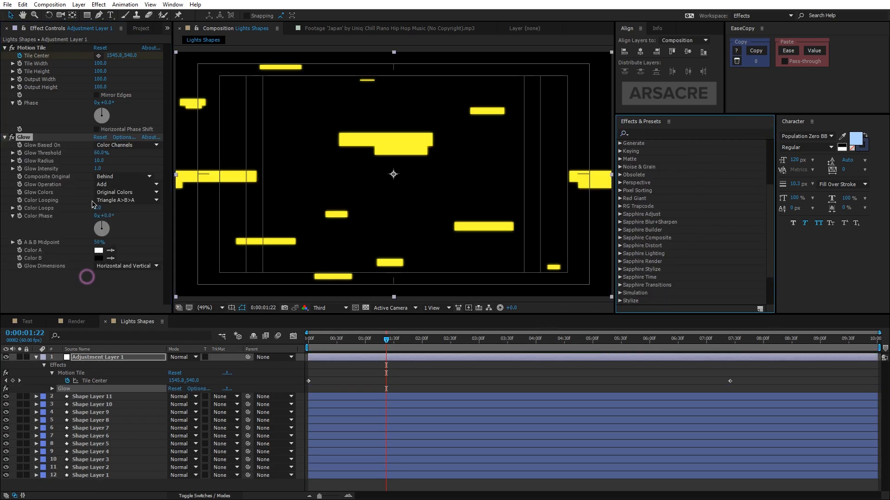
pyautogui.moveTo(100, 161)
pyautogui.mouseDown()
pyautogui.moveTo(133, 159)
pyautogui.moveTo(122, 152)
pyautogui.mouseUp()
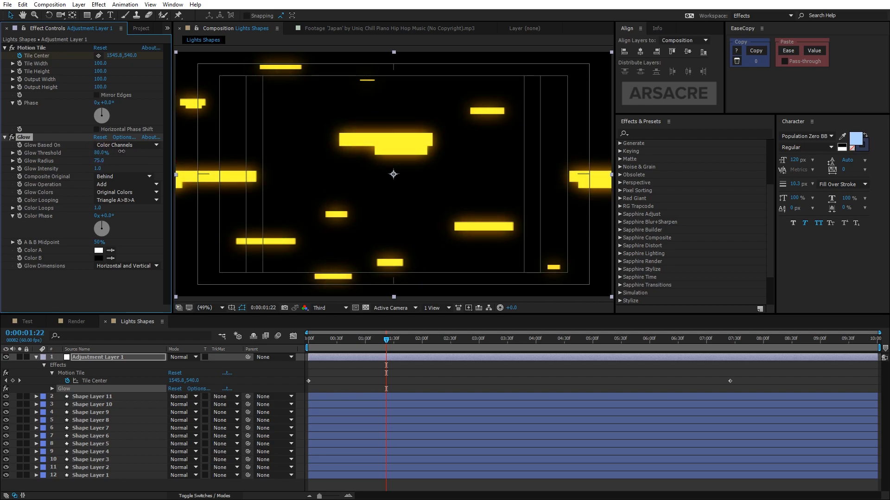
pyautogui.moveTo(115, 152); pyautogui.dragTo(112, 153)
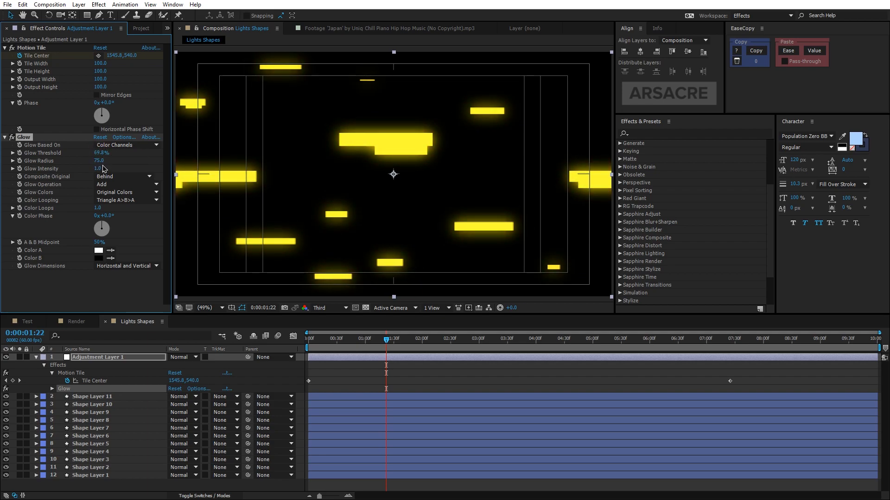
pyautogui.click(9, 138)
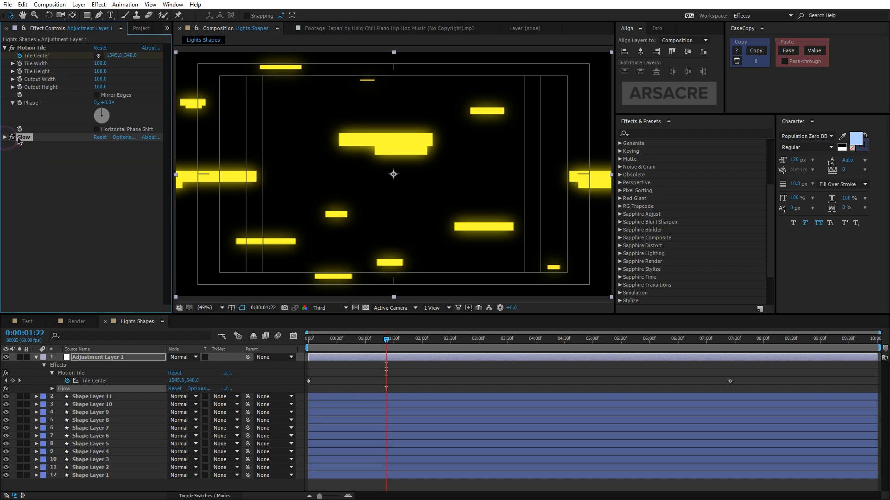
pyautogui.press('space')
# - Place the Lights Shapes comp as a layer over the shoe in the Render comp
pyautogui.click(76, 322)
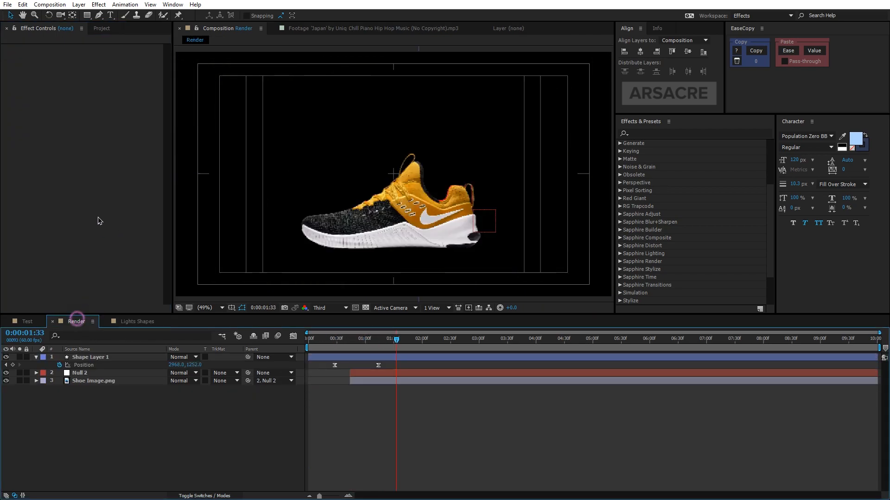
pyautogui.click(101, 28)
pyautogui.moveTo(41, 121); pyautogui.dragTo(80, 244)
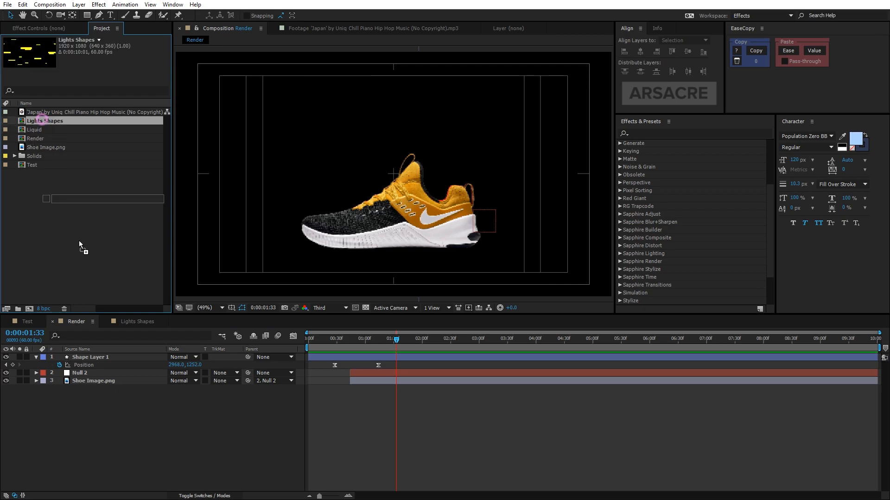
pyautogui.moveTo(89, 353); pyautogui.dragTo(89, 356)
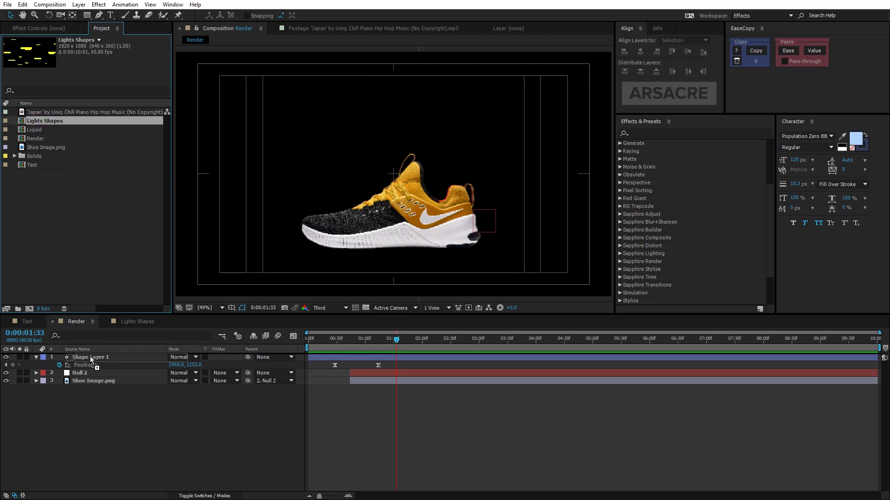
# - Apply Transform with Skew -14.1 to slant the bars and centre the layer in the comp
pyautogui.click(75, 28)
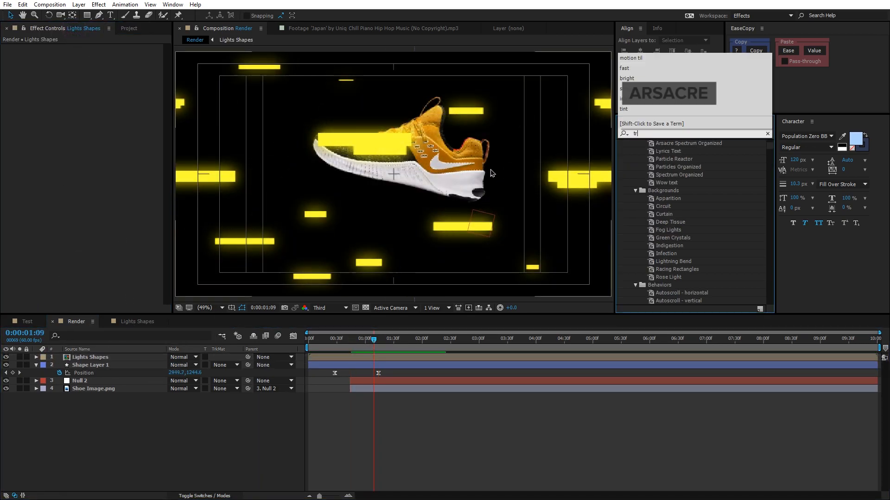
pyautogui.press('Return')
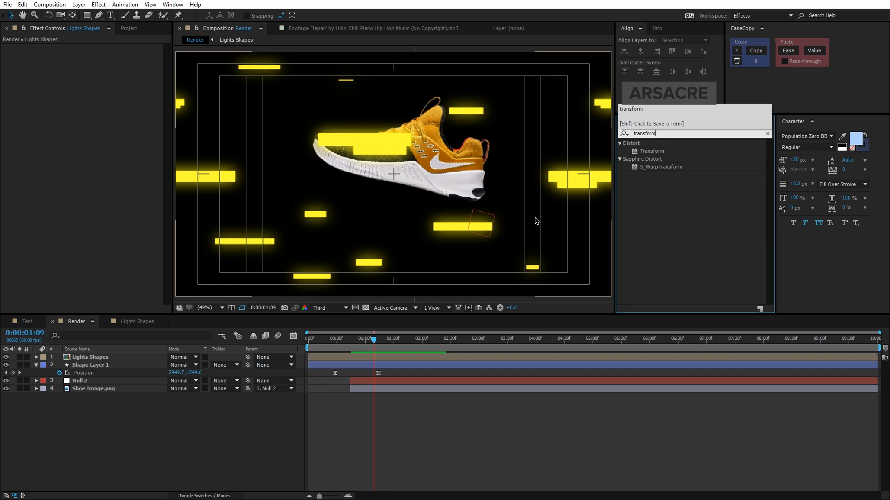
pyautogui.click(651, 151)
pyautogui.moveTo(431, 346); pyautogui.dragTo(401, 356)
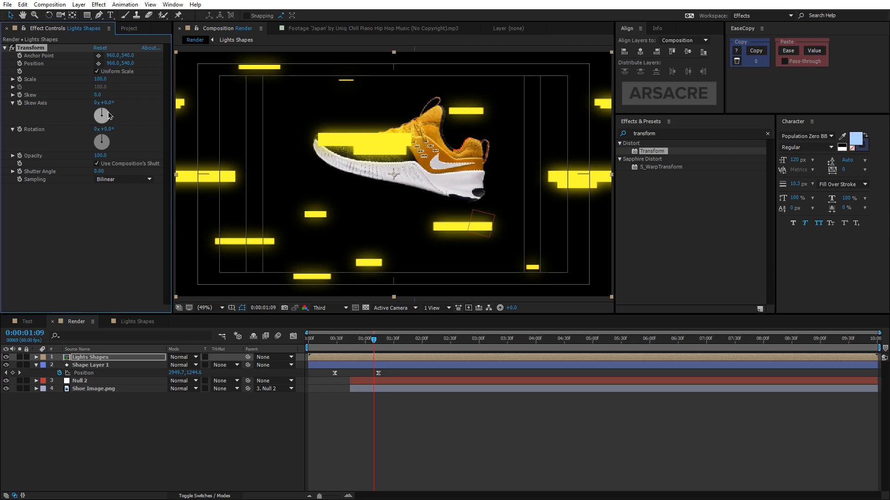
pyautogui.moveTo(97, 95); pyautogui.dragTo(76, 95)
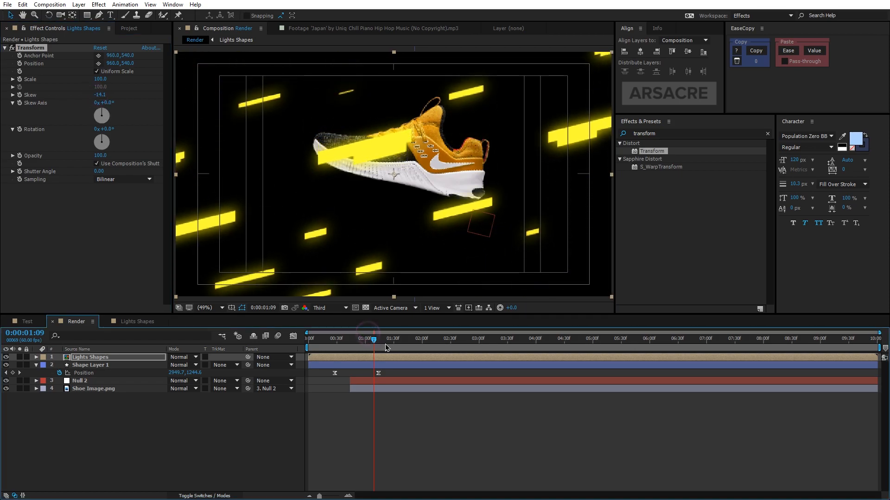
pyautogui.moveTo(381, 339); pyautogui.dragTo(417, 340)
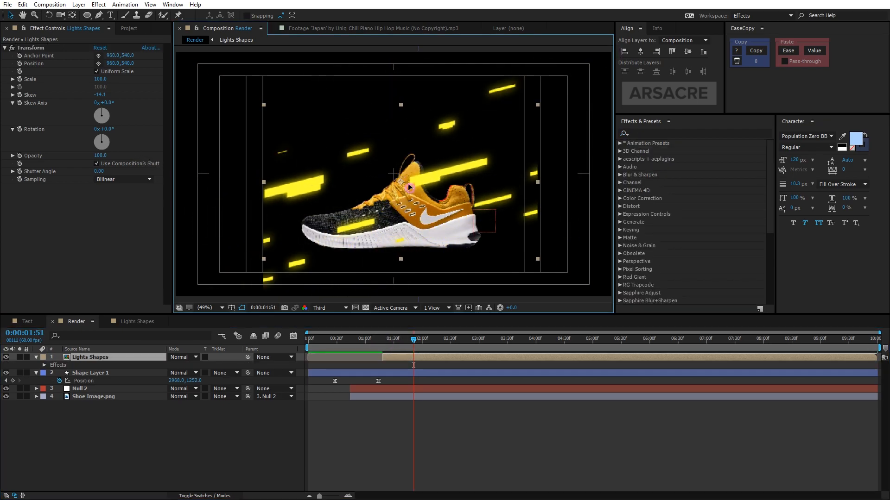
pyautogui.click(641, 52)
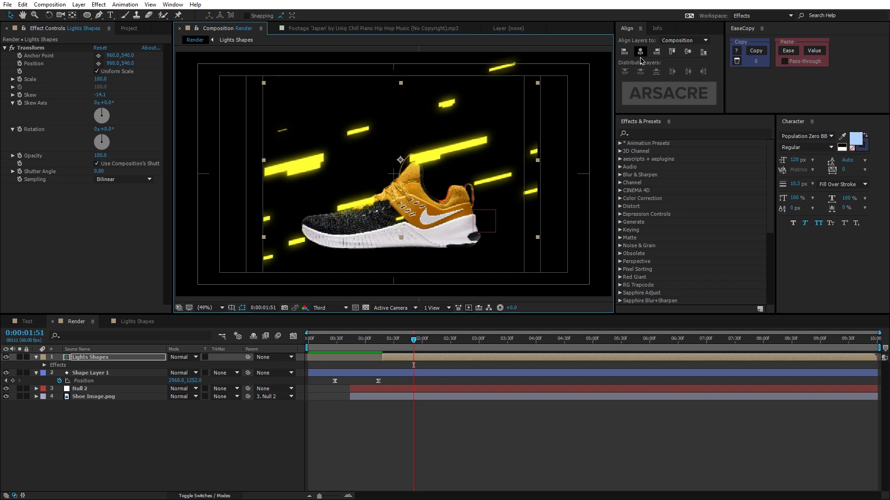
pyautogui.click(672, 51)
# - Apply CC RepeTile in Unfold mode and expand the bars sideways to about 1004
pyautogui.click(665, 132)
pyautogui.write('repetil')
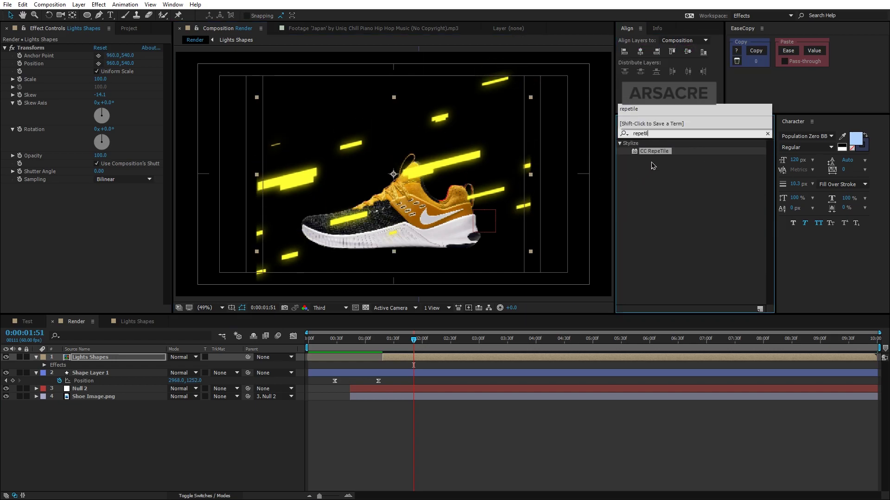
pyautogui.moveTo(653, 151); pyautogui.dragTo(304, 211)
pyautogui.moveTo(136, 363); pyautogui.dragTo(137, 363)
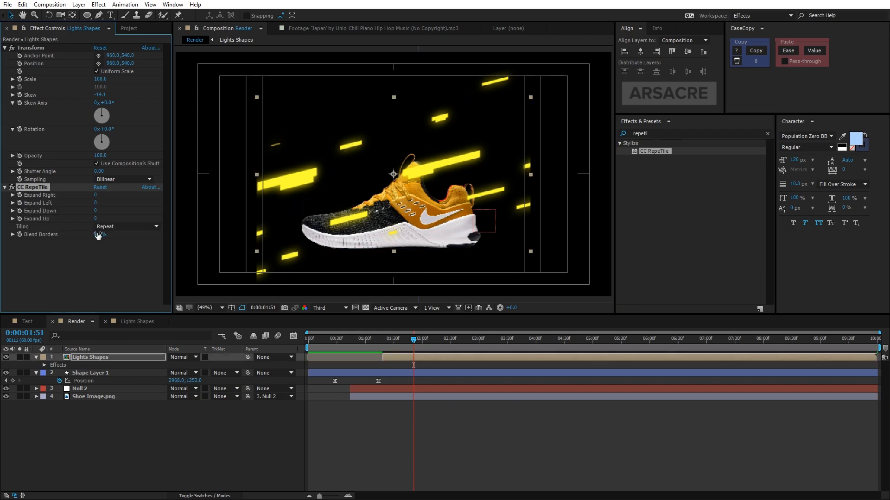
pyautogui.click(127, 226)
pyautogui.click(119, 270)
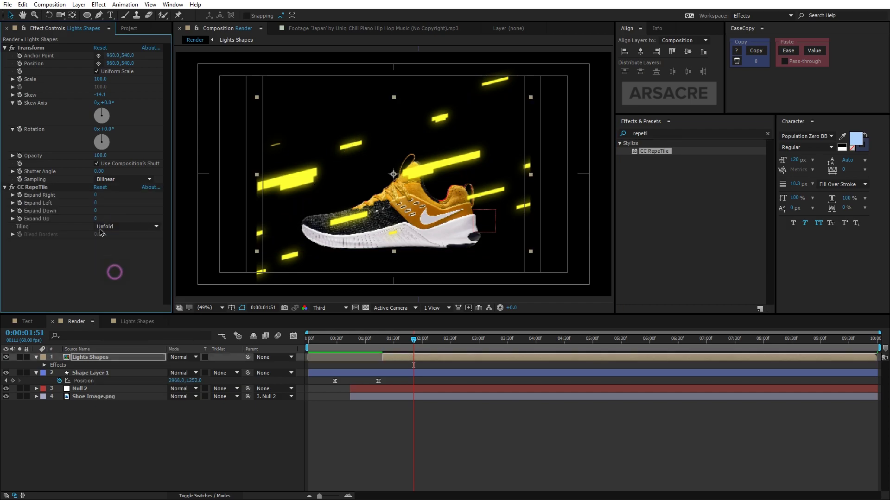
pyautogui.moveTo(95, 195); pyautogui.dragTo(106, 195)
pyautogui.moveTo(161, 193); pyautogui.dragTo(446, 186)
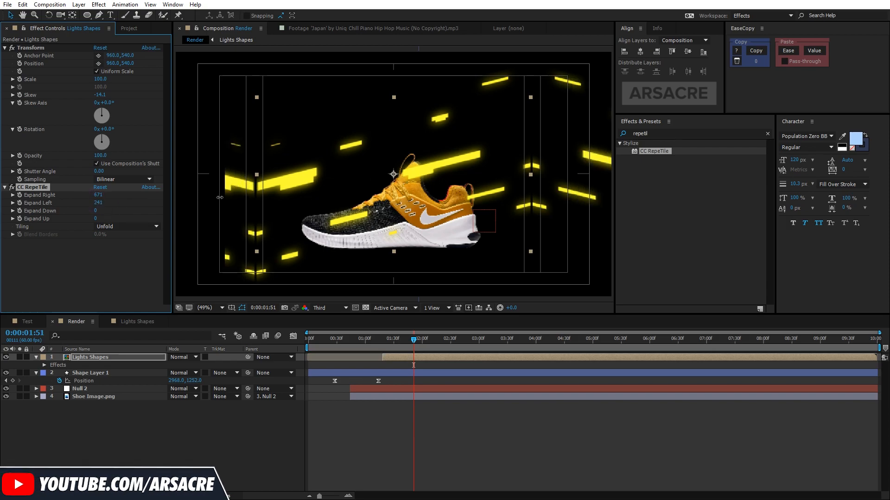
pyautogui.press('space')
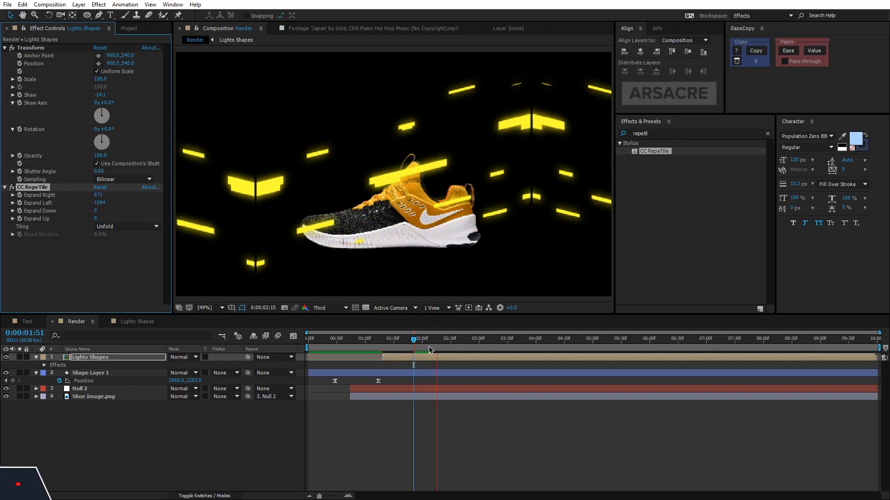
# - Set Expand Up to 0, nudge the light bars higher in the frame, and preview the result
pyautogui.click(96, 218)
pyautogui.write('113')
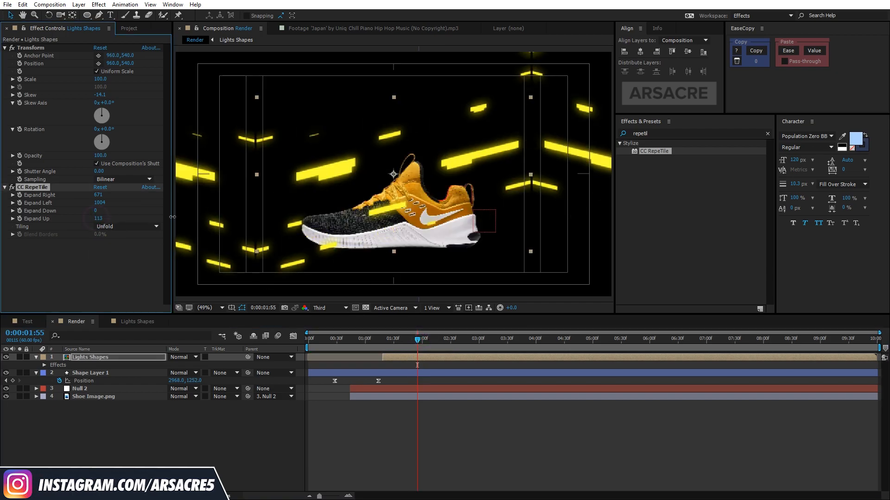
pyautogui.write('0')
pyautogui.press('Return')
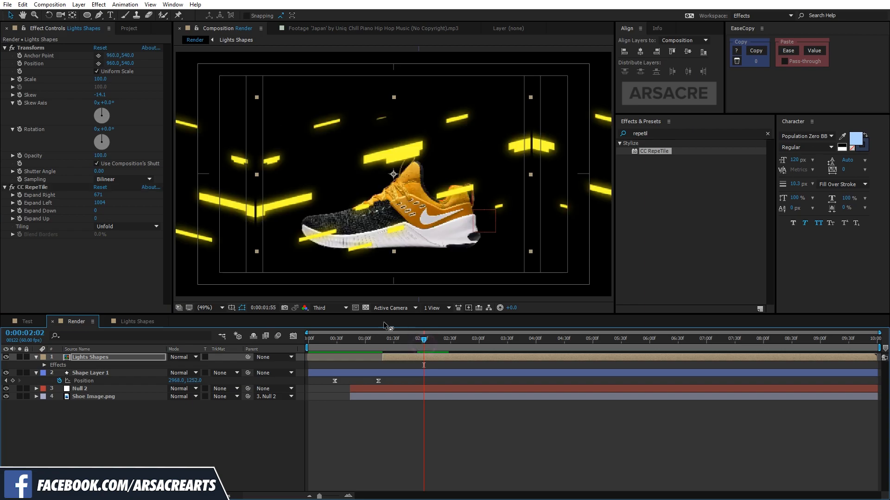
pyautogui.press('space')
pyautogui.moveTo(370, 170); pyautogui.dragTo(370, 146)
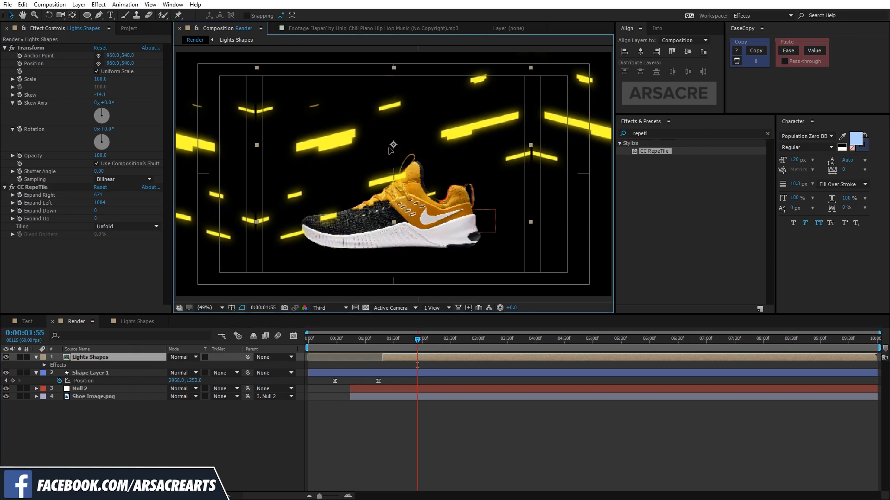
pyautogui.press('space')
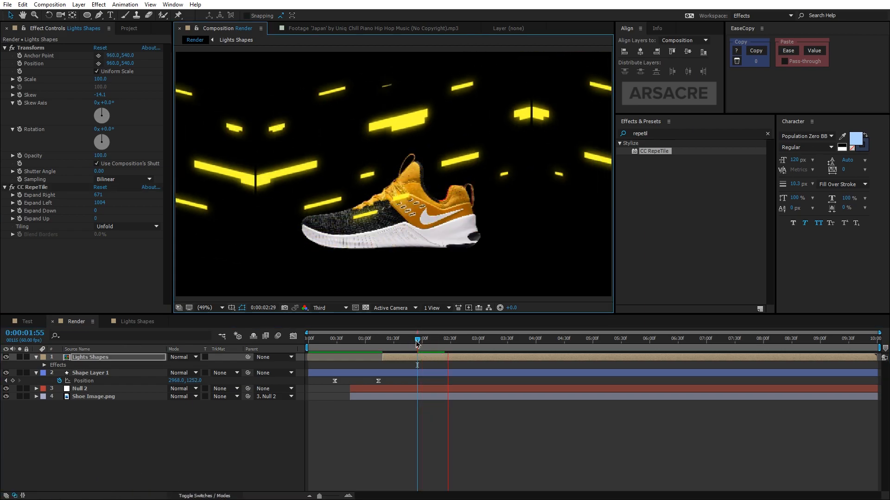
pyautogui.press('space')
pyautogui.moveTo(433, 341); pyautogui.dragTo(452, 340)
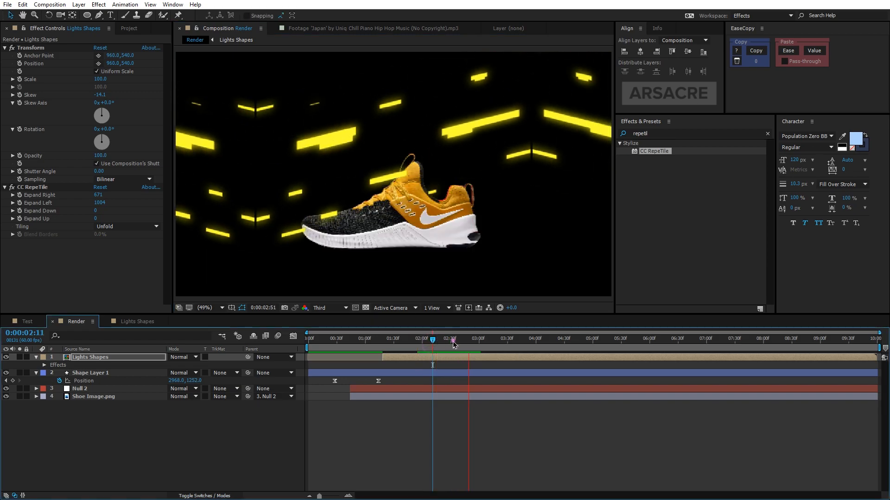
pyautogui.doubleClick(652, 134)
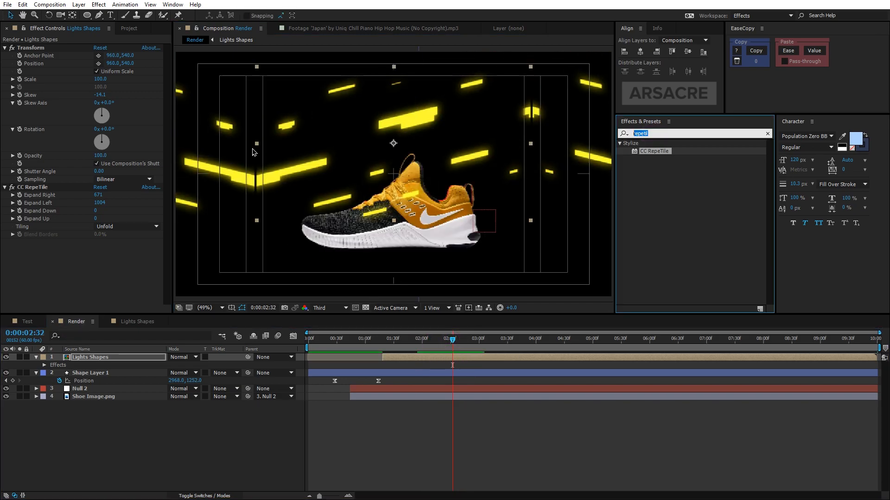
pyautogui.write('posterize')
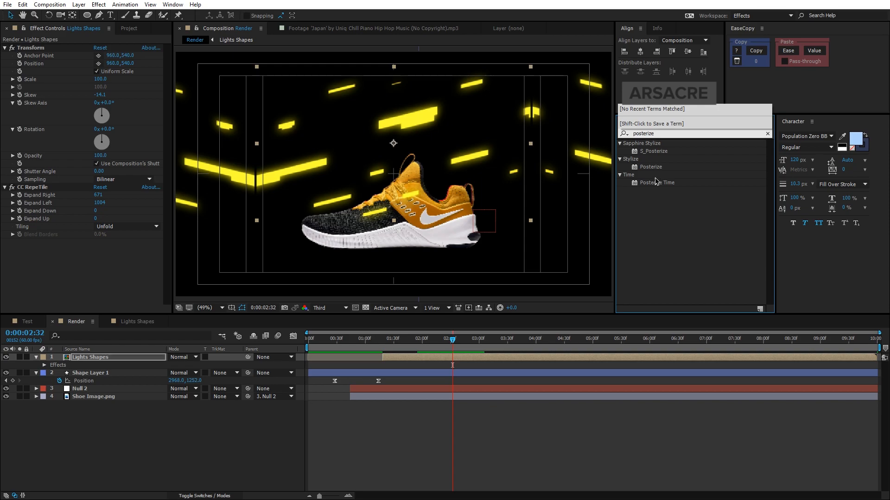
# - Apply Posterize Time to Lights Shapes, trying 2 fps then settling on 10 fps
pyautogui.click(655, 182)
pyautogui.doubleClick(655, 183)
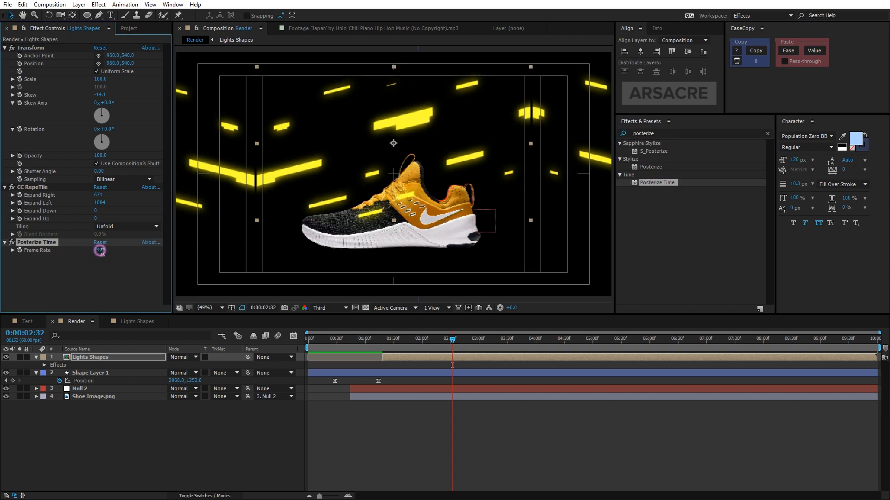
pyautogui.write('2')
pyautogui.press('Return')
pyautogui.press('space')
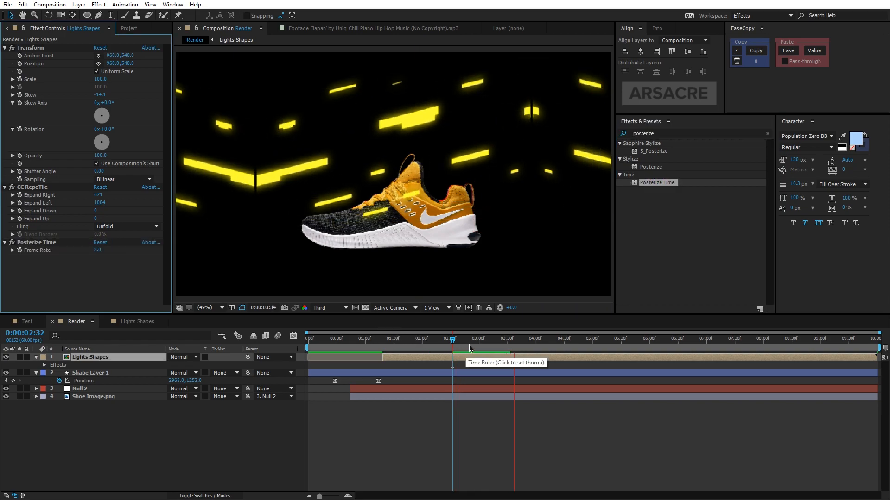
pyautogui.write('10')
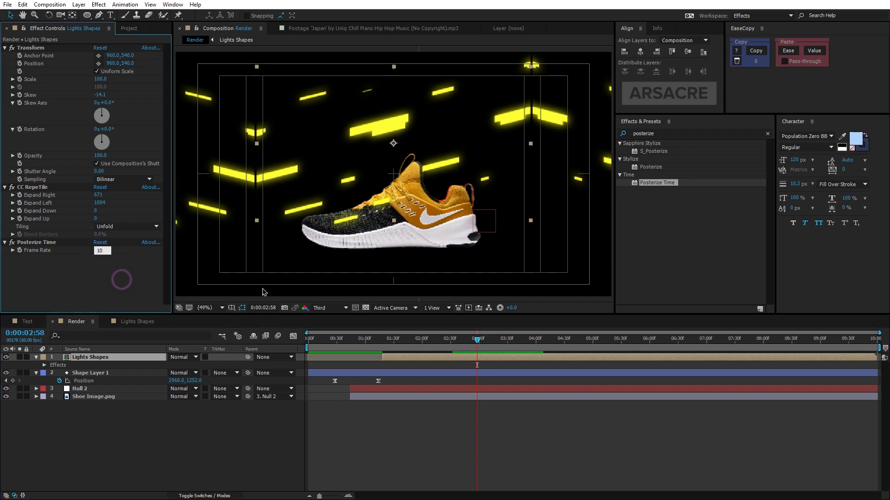
pyautogui.write('0.0')
pyautogui.press('Return')
pyautogui.press('space')
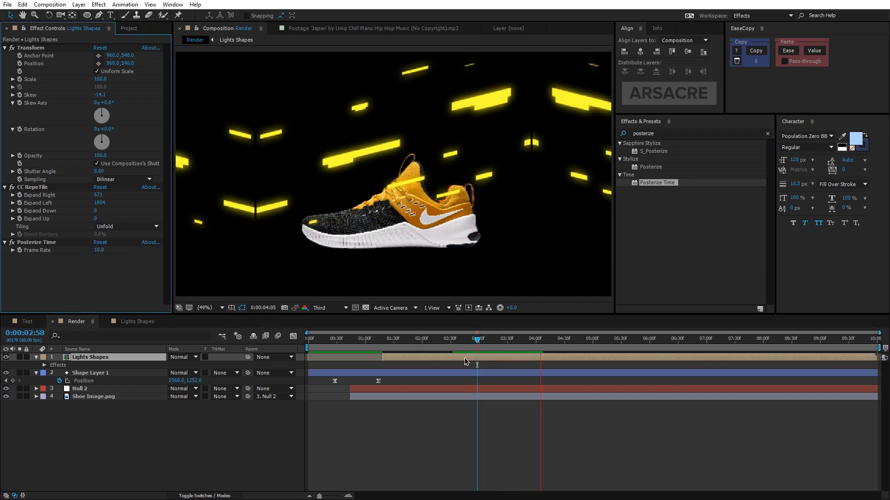
# - Lower Lights Shapes to 95% opacity and move it beneath the shoe at the bottom of the stack
pyautogui.moveTo(477, 339); pyautogui.dragTo(393, 340)
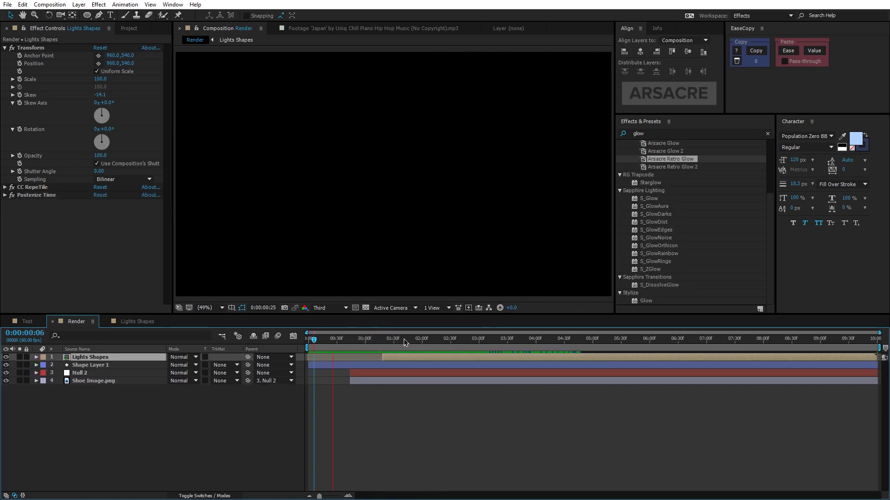
pyautogui.click(439, 339)
pyautogui.click(348, 358)
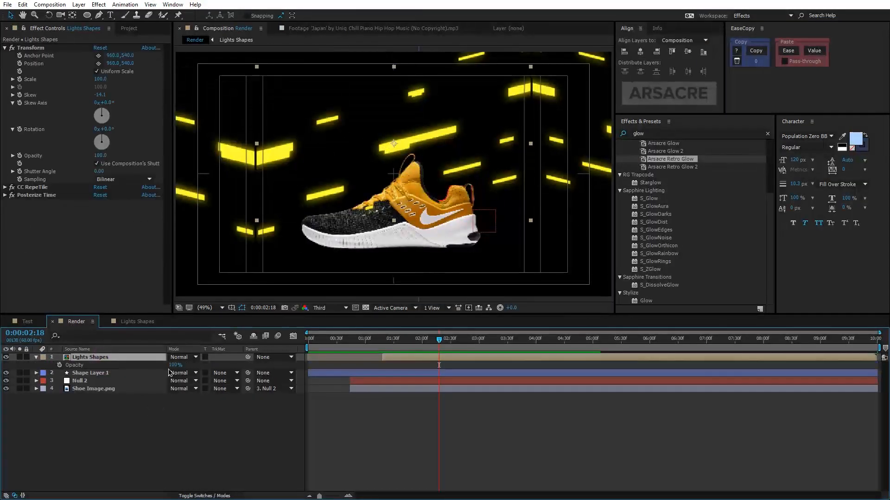
pyautogui.press('t')
pyautogui.moveTo(174, 365); pyautogui.dragTo(151, 367)
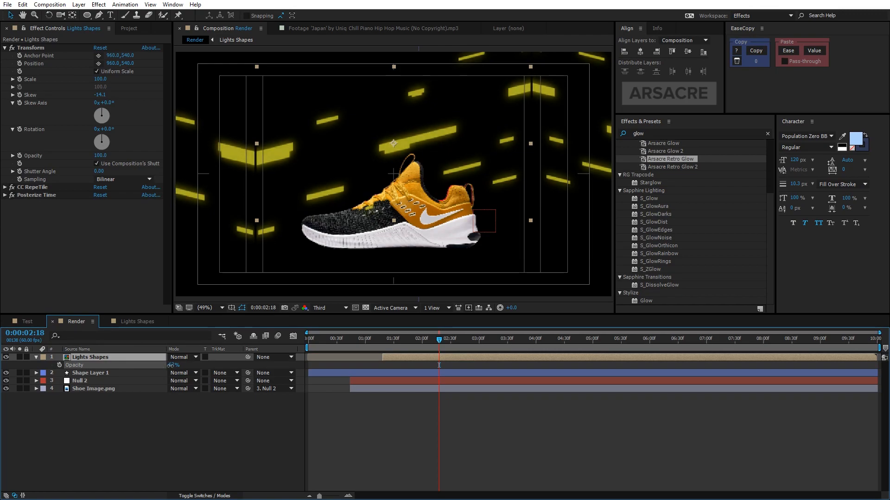
pyautogui.moveTo(120, 412); pyautogui.dragTo(120, 414)
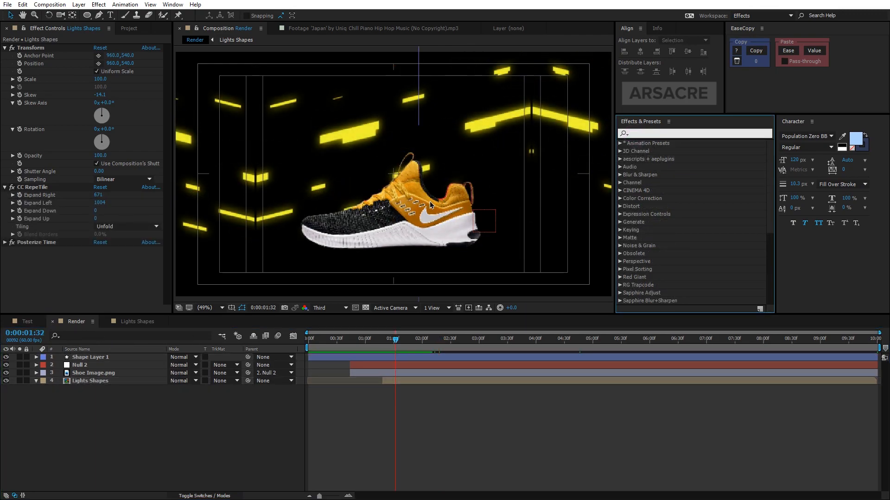
# - Apply Tint to Lights Shapes and start keyframing Map White To from white
pyautogui.click(695, 133)
pyautogui.write('tint')
pyautogui.doubleClick(647, 182)
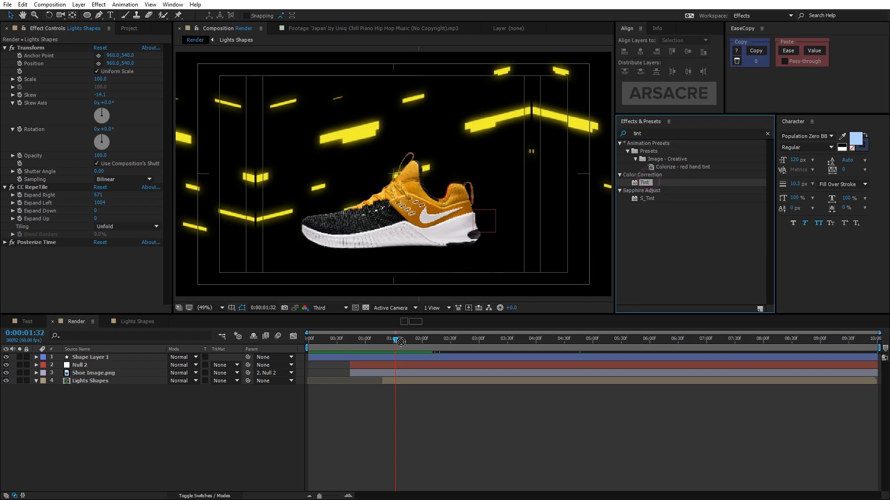
pyautogui.click(769, 134)
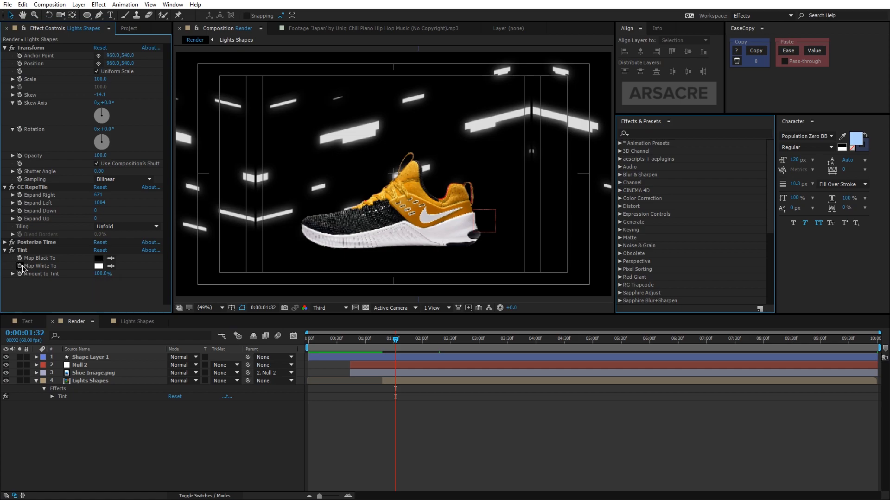
pyautogui.click(63, 397)
pyautogui.press('u')
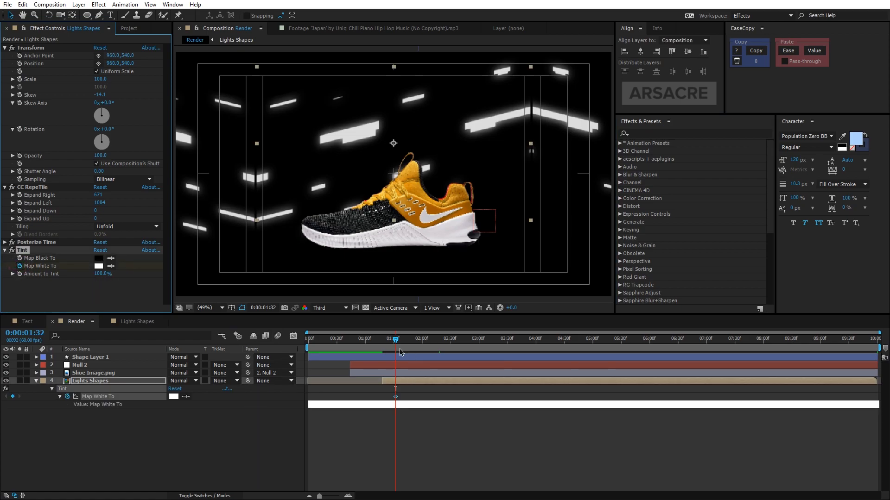
pyautogui.moveTo(397, 342); pyautogui.dragTo(406, 342)
# - Keyframe Map White To to yellow FFF841 at about 01:43
pyautogui.click(174, 397)
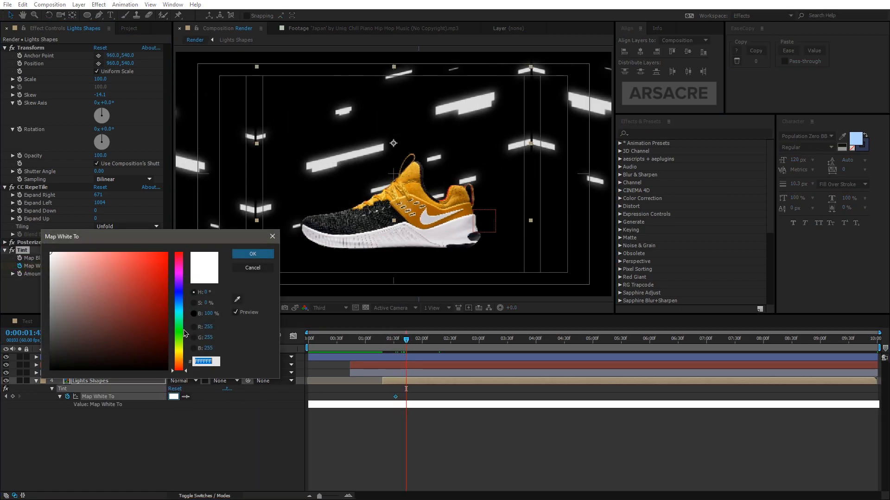
pyautogui.moveTo(184, 361); pyautogui.dragTo(182, 352)
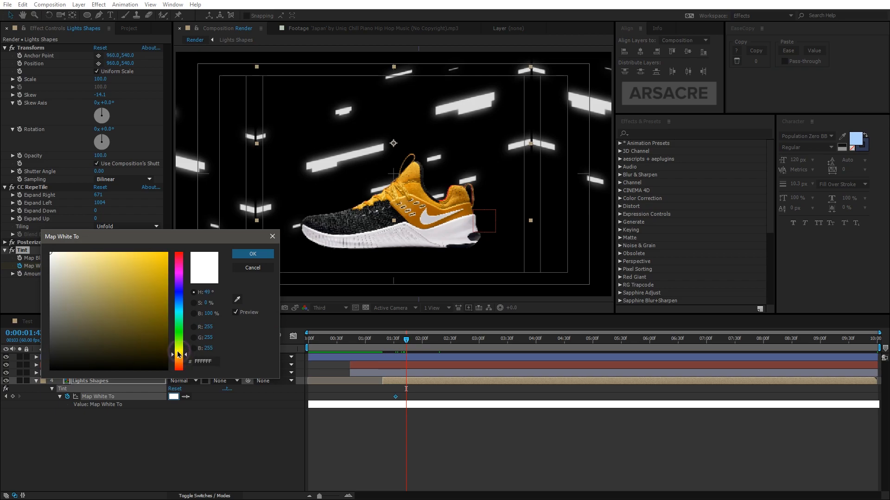
pyautogui.moveTo(106, 252); pyautogui.dragTo(120, 251)
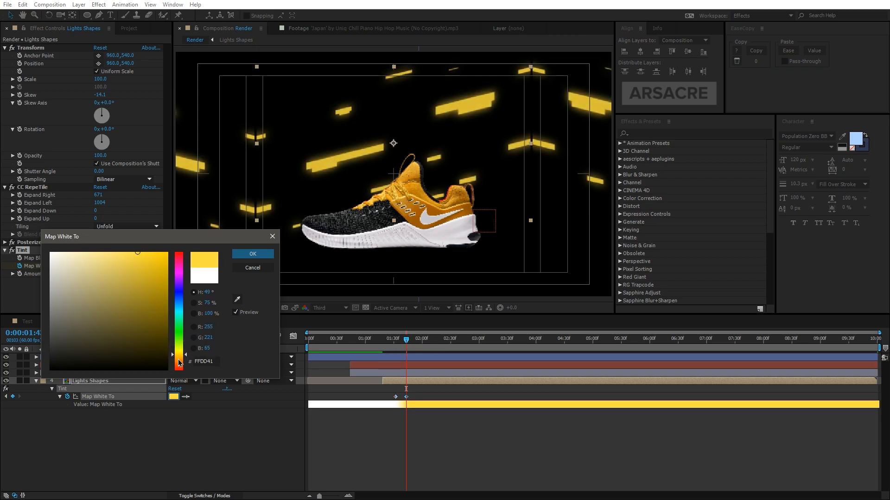
pyautogui.moveTo(183, 356); pyautogui.dragTo(184, 353)
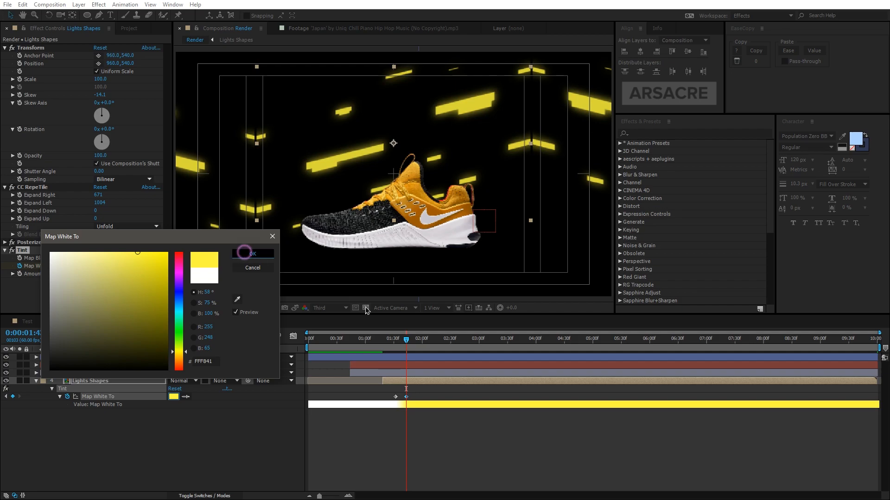
pyautogui.click(245, 252)
# - Keyframe Map White To to orange at about 01:52, then copy and paste the colour keyframes later
pyautogui.moveTo(409, 341); pyautogui.dragTo(415, 340)
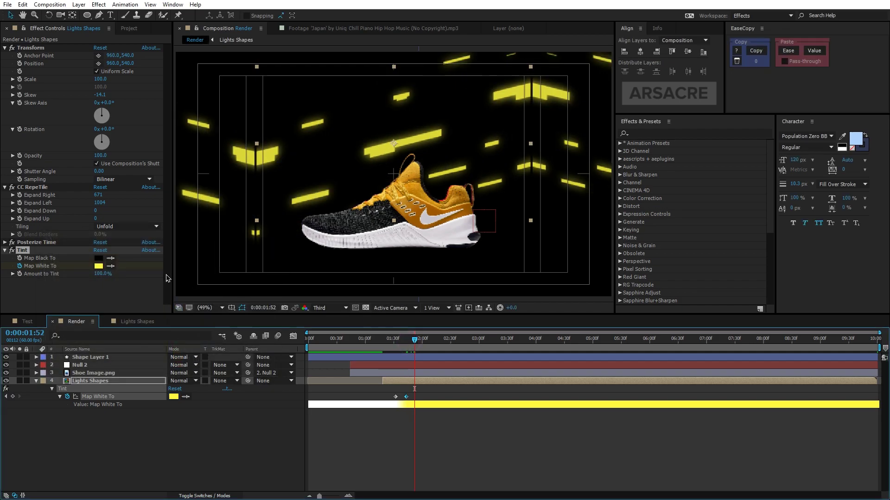
pyautogui.click(100, 266)
pyautogui.moveTo(182, 353); pyautogui.dragTo(186, 371)
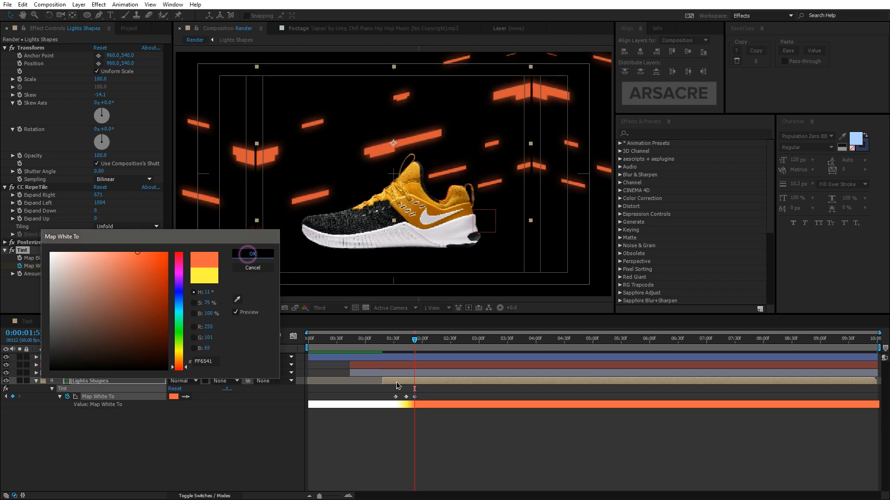
pyautogui.click(253, 255)
pyautogui.press('space')
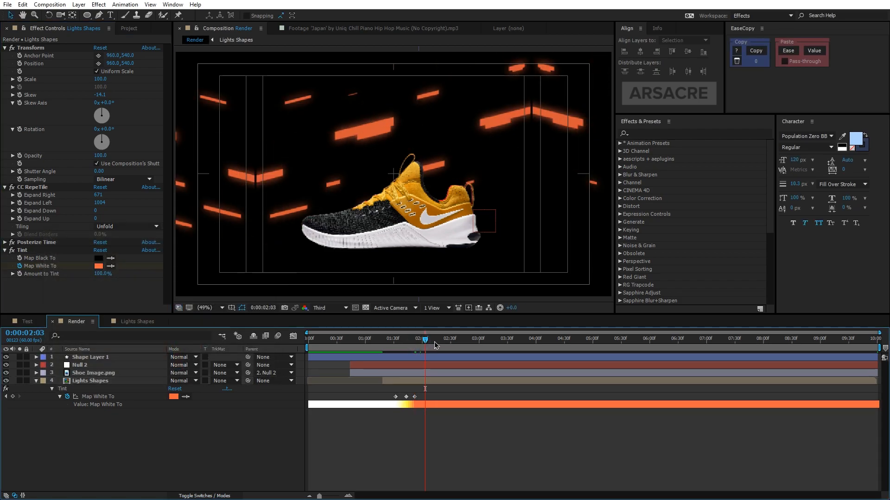
pyautogui.hotkey('ctrl', 'v')
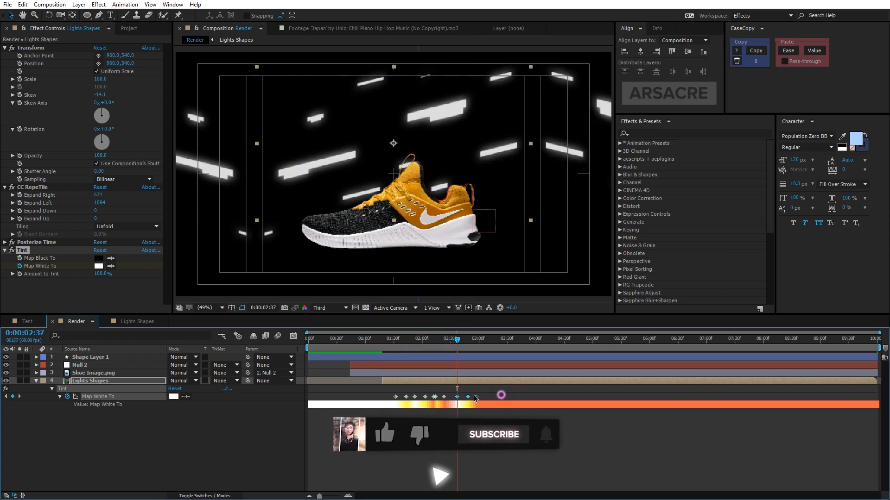
# - Paste the colour keyframes again around 04:03 and preview the flashing light bars from the start
pyautogui.moveTo(457, 338); pyautogui.dragTo(454, 341)
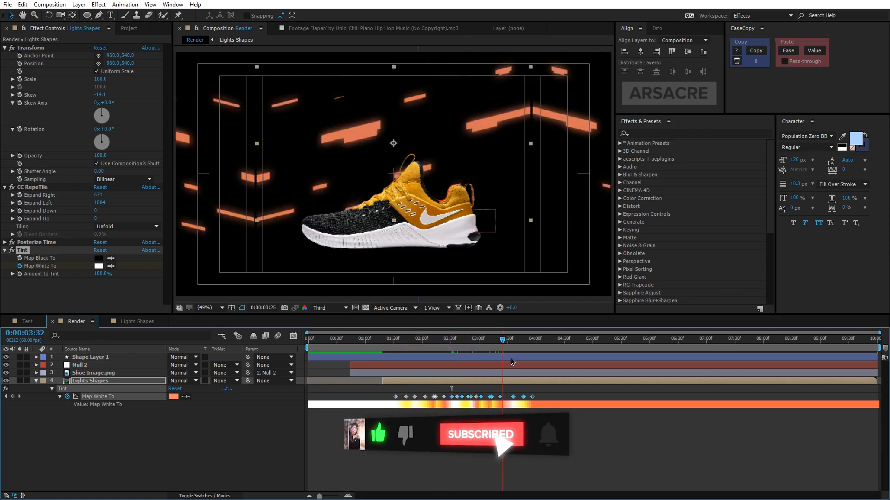
pyautogui.click(538, 339)
pyautogui.hotkey('ctrl', 'v')
pyautogui.hotkey('ctrl', 'v')
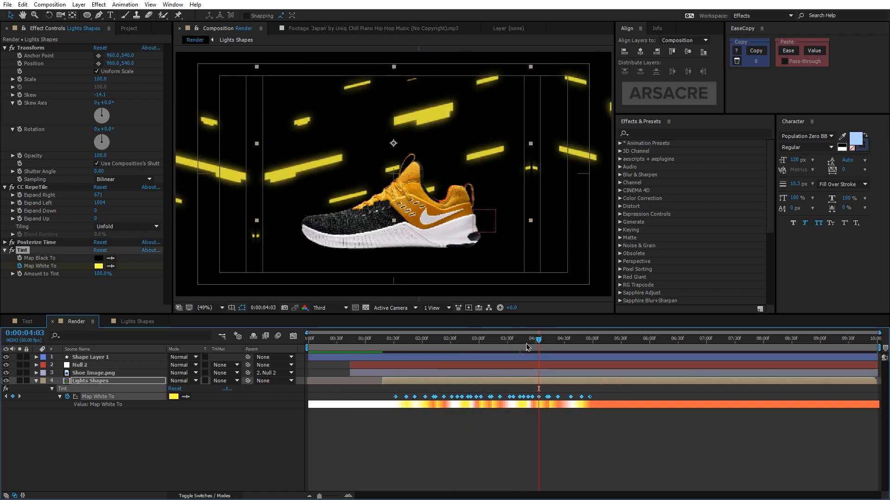
pyautogui.moveTo(538, 338); pyautogui.dragTo(565, 338)
pyautogui.press('Home')
pyautogui.press('space')
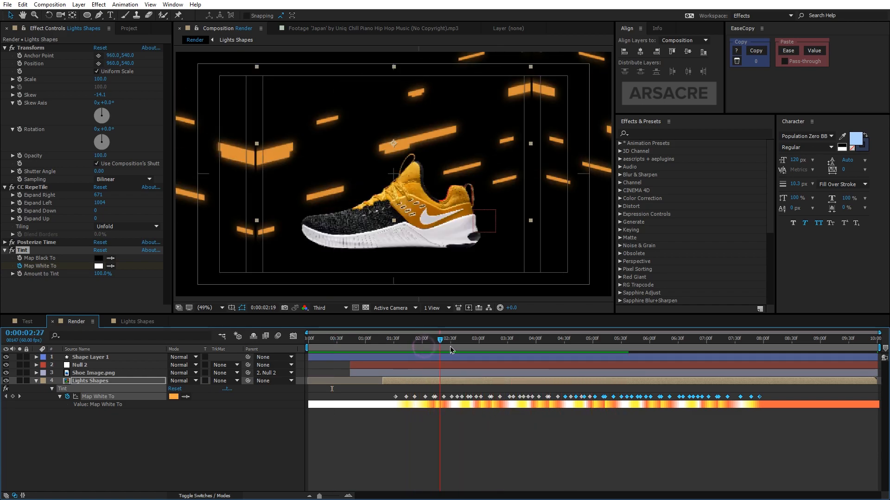
pyautogui.press('space')
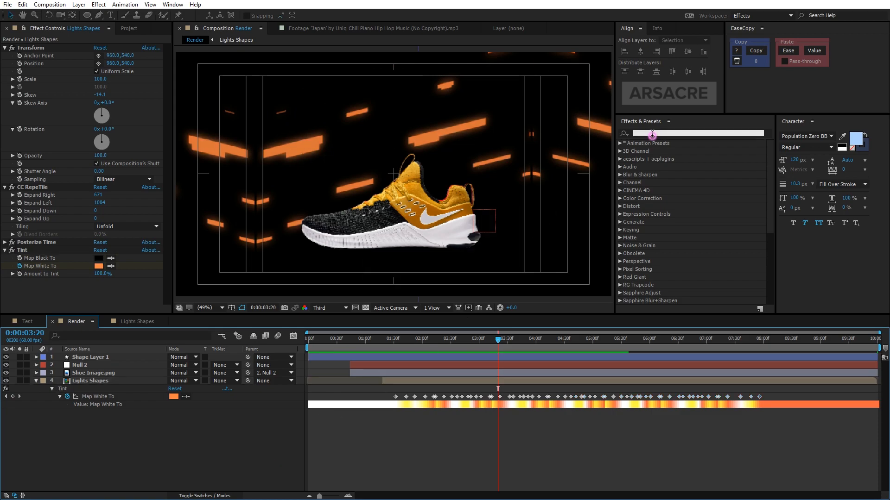
# - Undo the tint colour change back to white and duplicate the Lights Shapes layer via Edit > Duplicate
pyautogui.click(654, 134)
pyautogui.hotkey('ctrl', 'z')
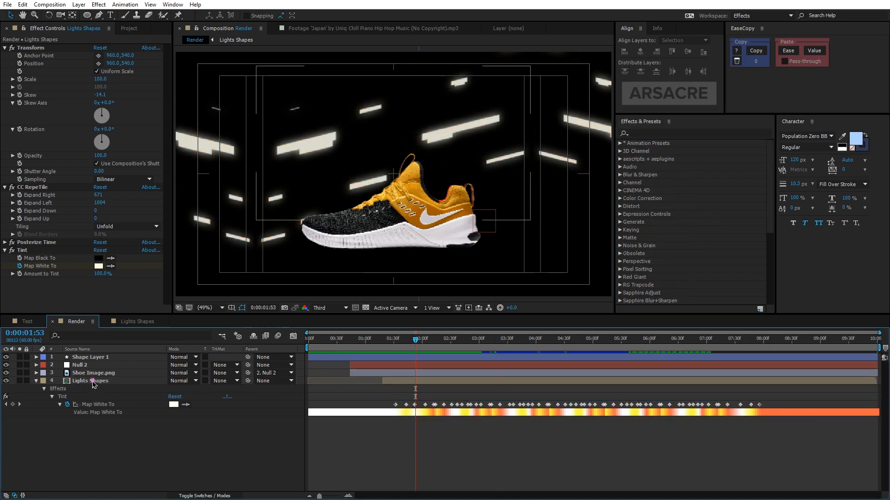
pyautogui.hotkey('ctrl', 'z')
pyautogui.click(23, 5)
pyautogui.click(42, 127)
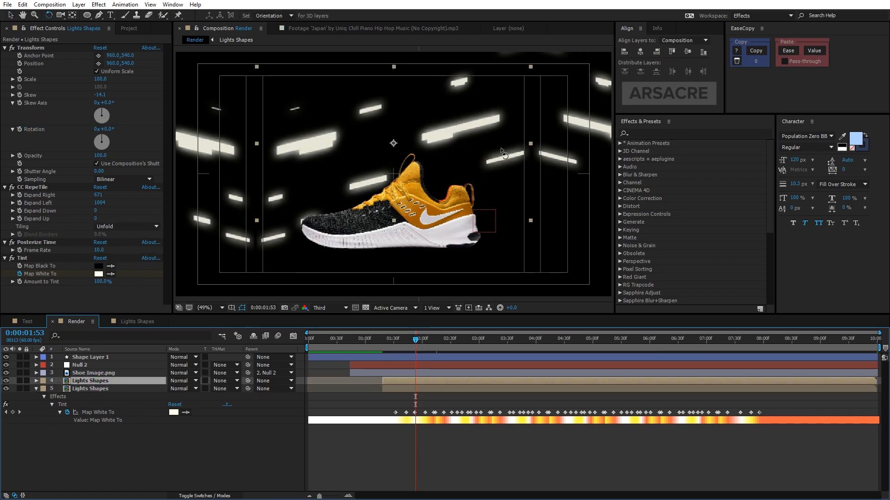
# - Move the duplicate light bars upward (undoing an accidental rotation) and preview the animation
pyautogui.moveTo(502, 152); pyautogui.dragTo(334, 262)
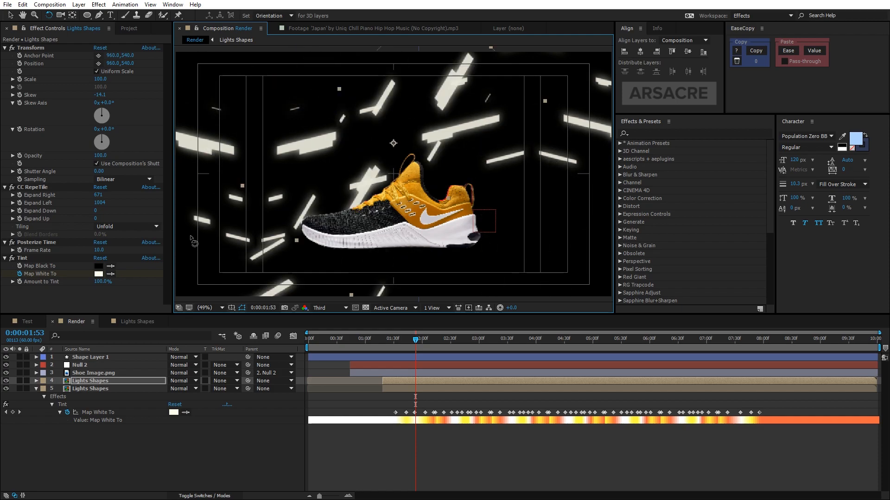
pyautogui.hotkey('ctrl', 'z')
pyautogui.moveTo(335, 180); pyautogui.dragTo(324, 148)
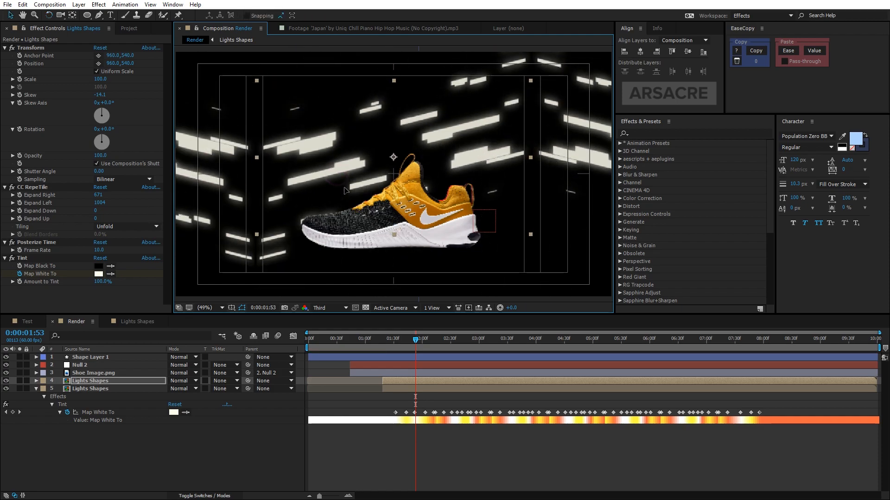
pyautogui.press('space')
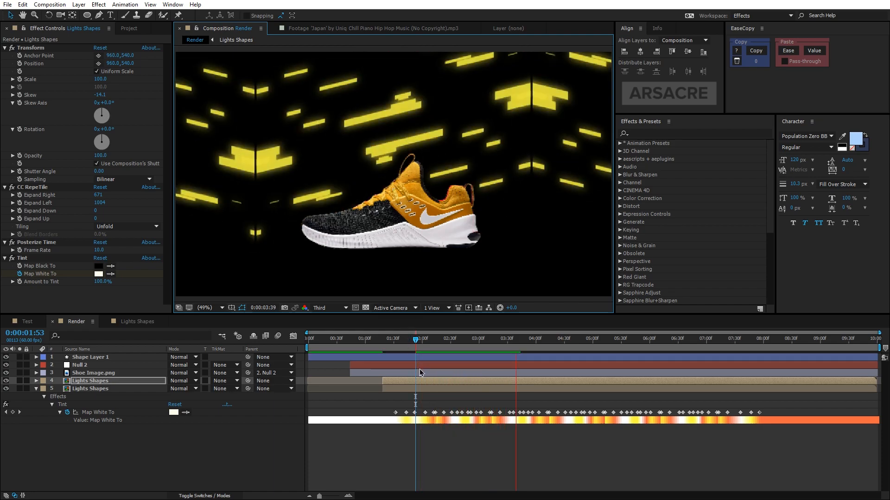
pyautogui.click(443, 340)
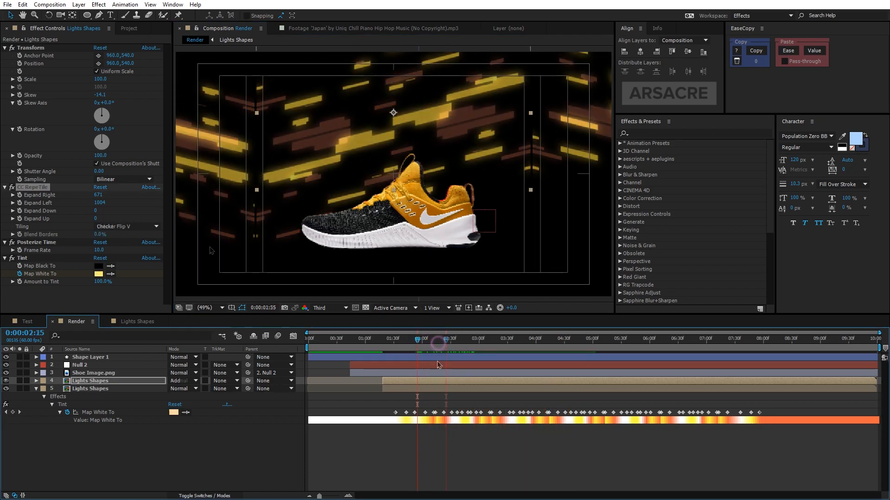
# - Select all Map White To keyframes on the duplicate and shift them earlier in time
pyautogui.click(452, 386)
pyautogui.click(586, 397)
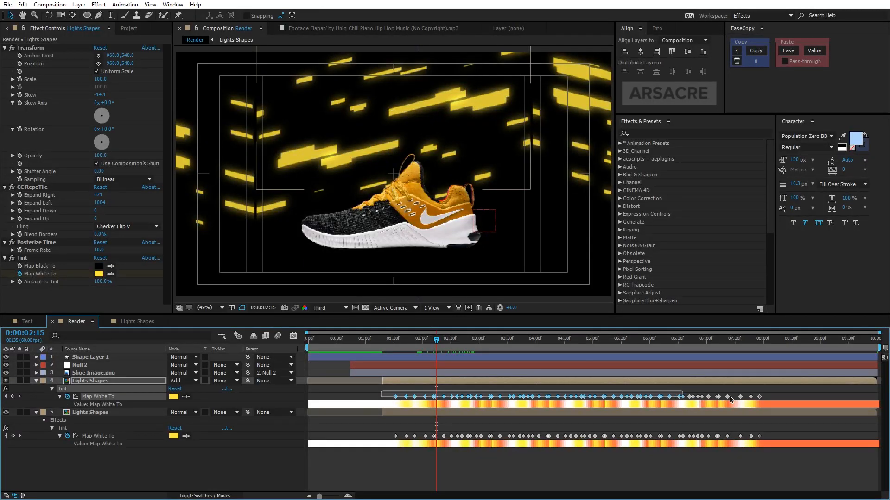
pyautogui.hotkey('ctrl', 'alt', 'a')
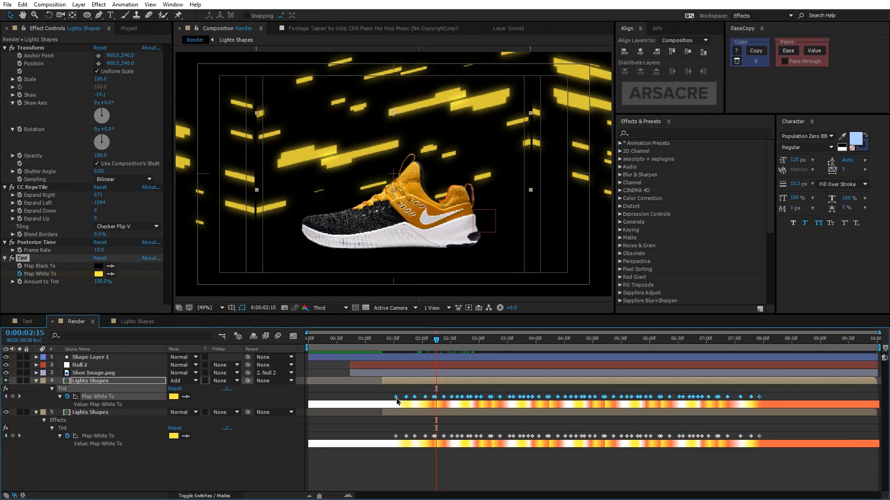
pyautogui.moveTo(396, 397); pyautogui.dragTo(380, 397)
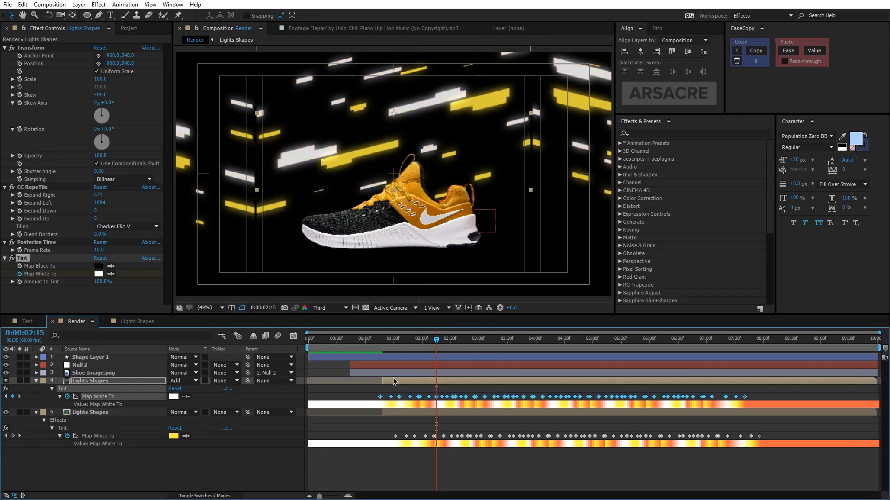
pyautogui.moveTo(436, 339); pyautogui.dragTo(370, 339)
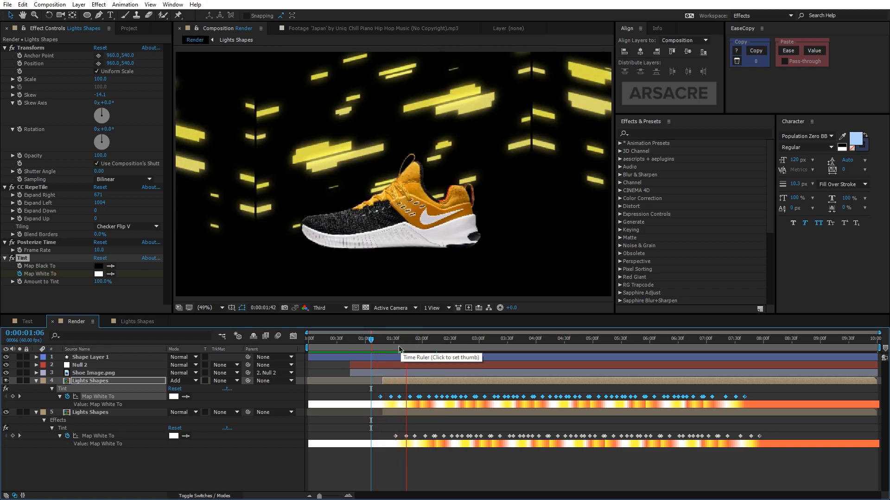
pyautogui.press('space')
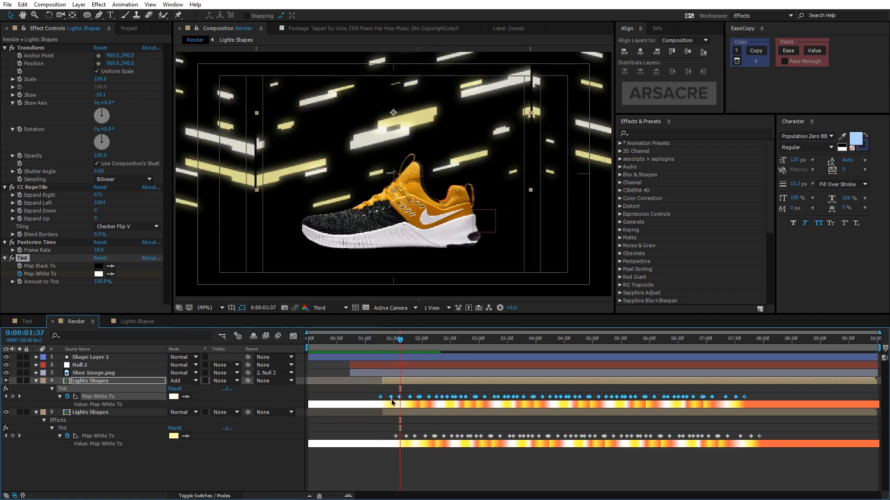
# - Time-reverse the selected tint keyframes, preview the offset flashing, and add a new text layer
pyautogui.rightClick(393, 400)
pyautogui.moveTo(430, 391)
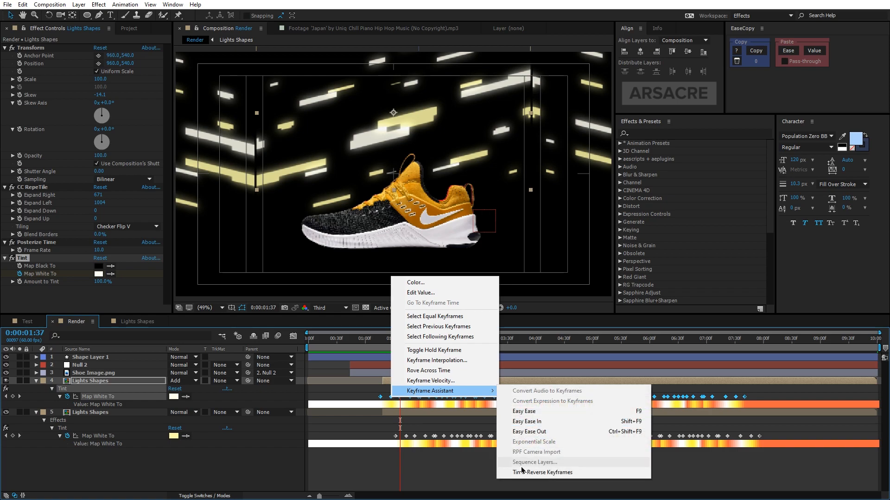
pyautogui.click(529, 474)
pyautogui.press('space')
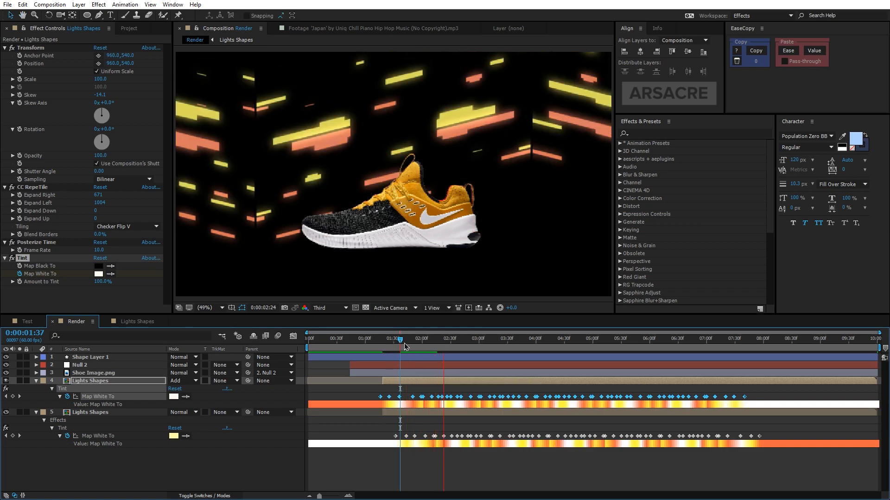
pyautogui.hotkey('ctrl', 'alt', 'shift', 't')
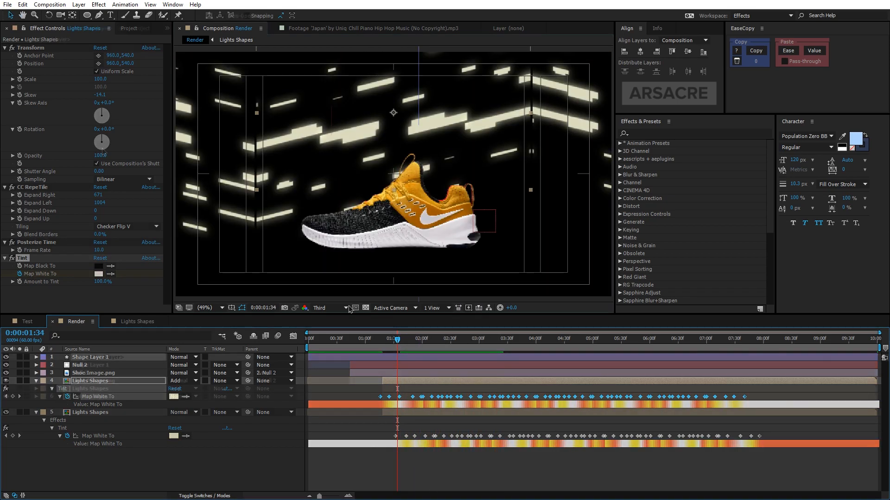
pyautogui.write('BLAC')
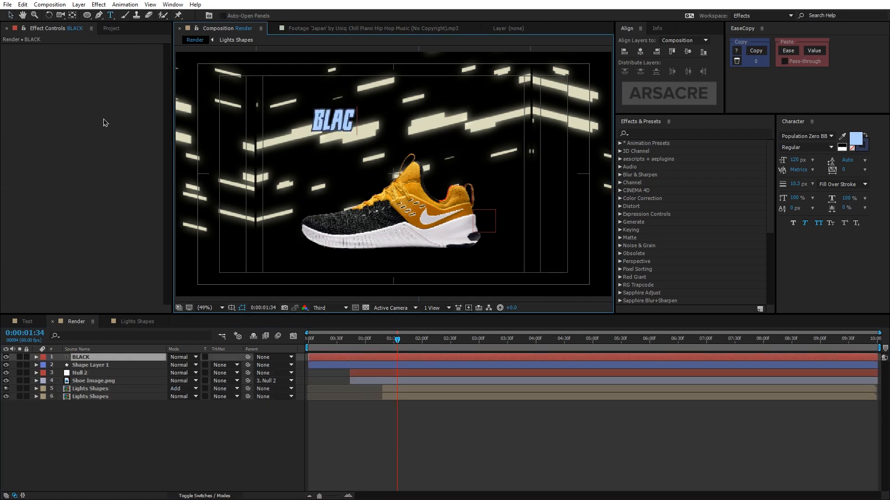
pyautogui.write('K FIRDAY')
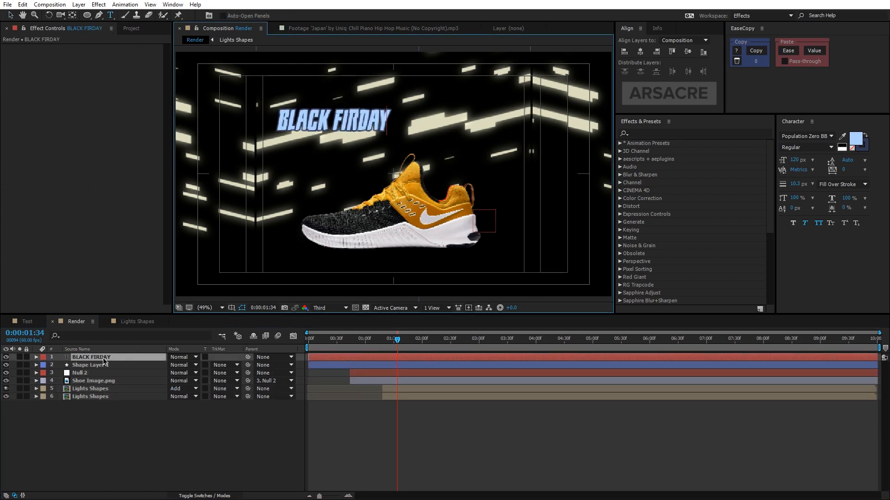
# - Give the BLACK title a black fill with no stroke, finish editing it and bring up its layer options
pyautogui.hotkey('ctrl', 'z')
pyautogui.click(854, 140)
pyautogui.click(251, 321)
pyautogui.click(854, 148)
pyautogui.click(250, 321)
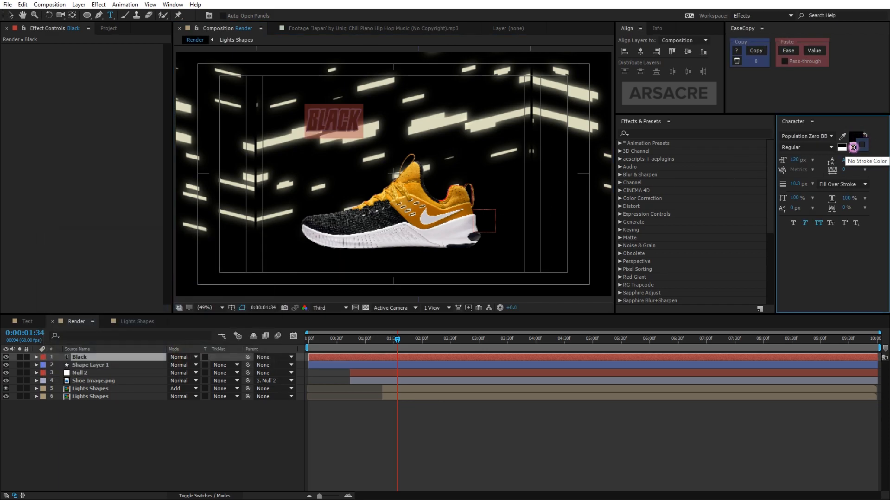
pyautogui.write('Fixedsys')
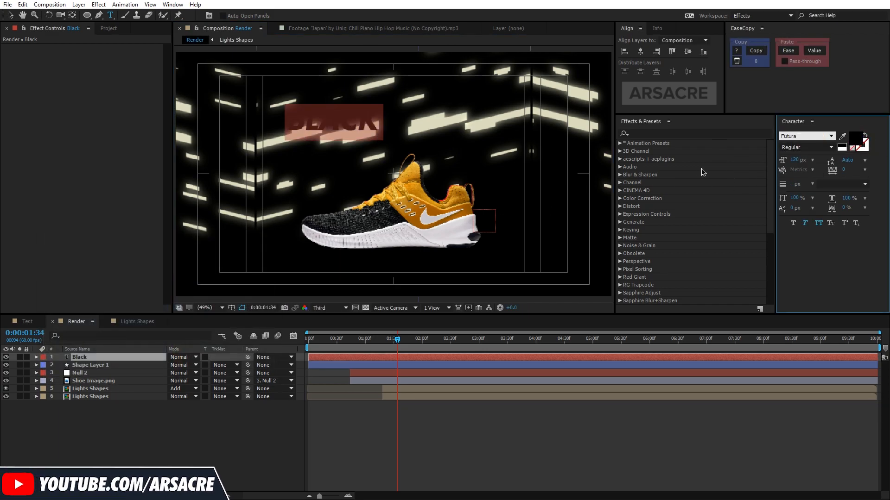
pyautogui.click(85, 358)
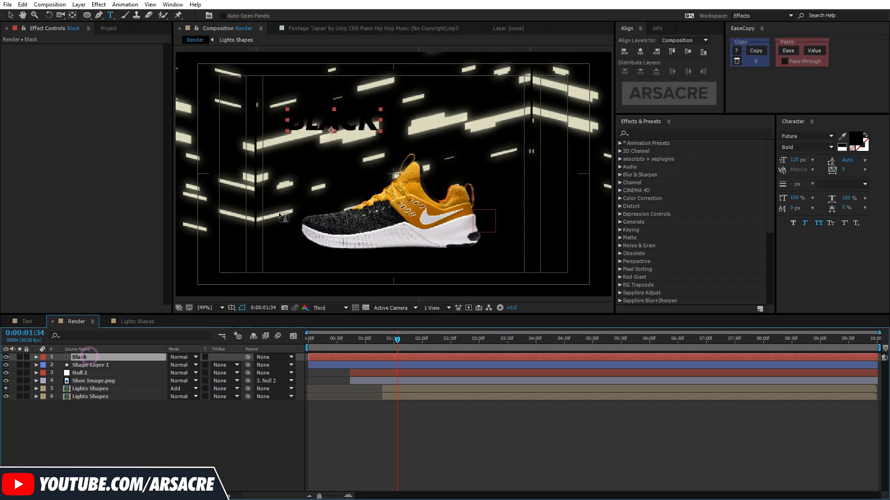
pyautogui.rightClick(102, 361)
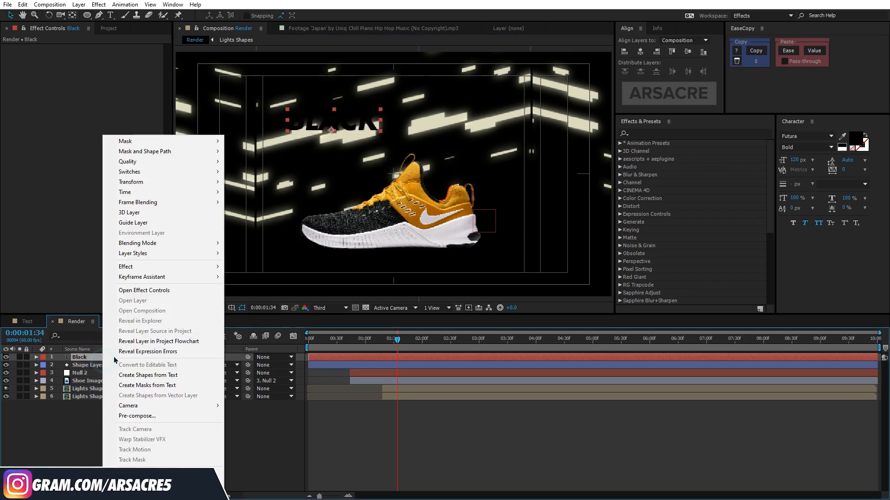
# - Pre-compose the text as 'Text', enter the precomp with the transparency grid shown and nudge BLACK
pyautogui.click(150, 417)
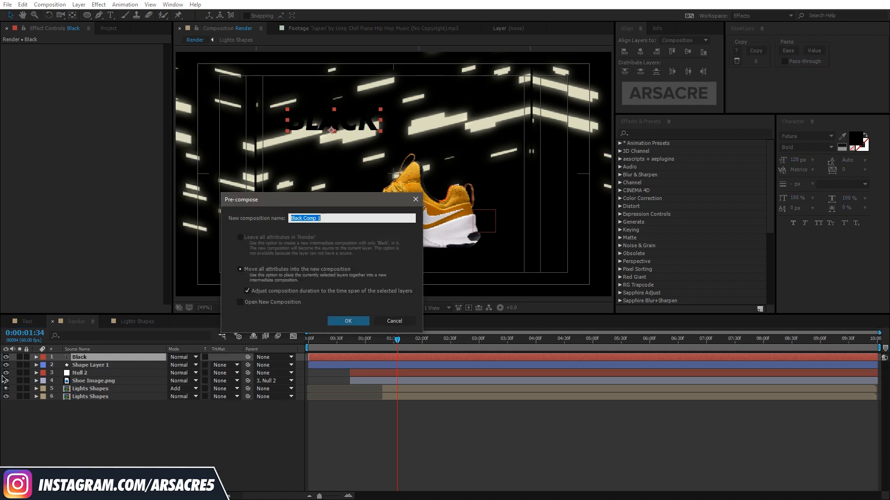
pyautogui.write('Text')
pyautogui.press('Return')
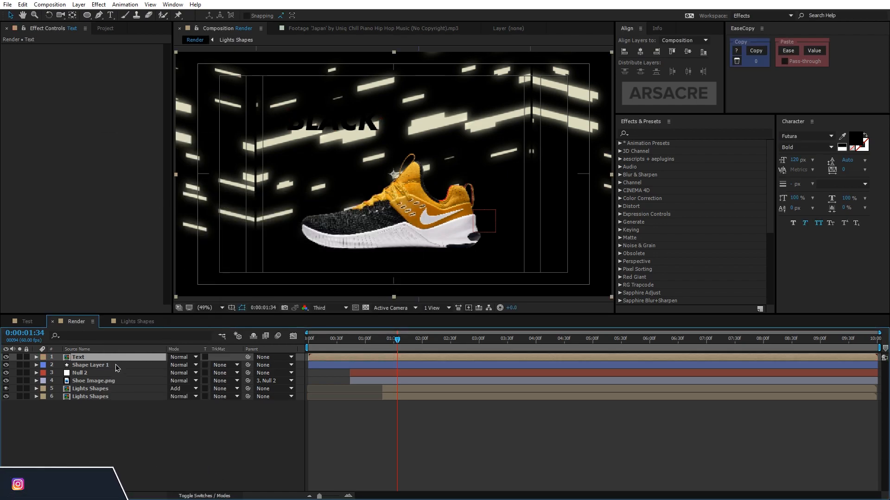
pyautogui.doubleClick(108, 357)
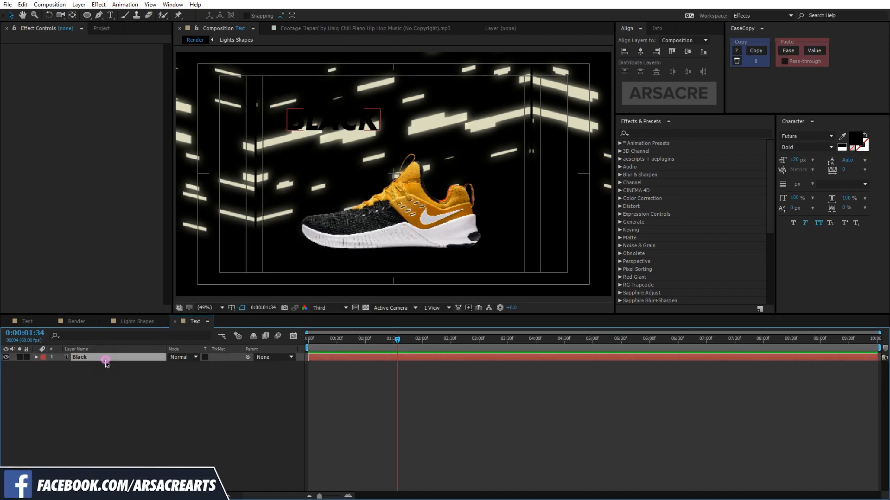
pyautogui.click(365, 308)
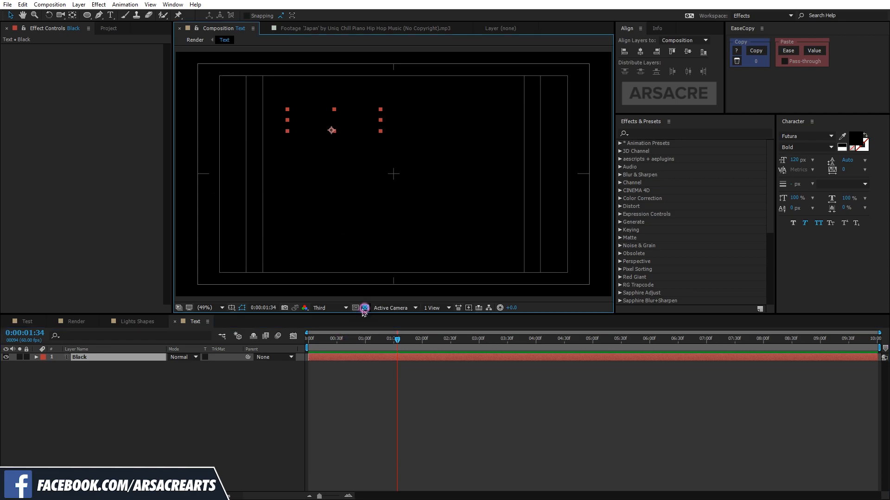
pyautogui.click(251, 390)
pyautogui.moveTo(323, 130); pyautogui.dragTo(332, 131)
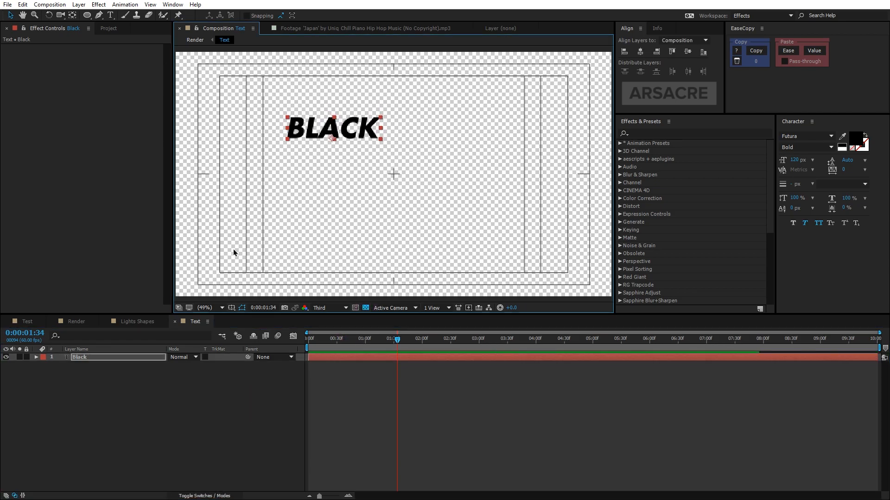
# - Duplicate the BLACK layer, place the copy below as FRIDAY and colour it yellow
pyautogui.hotkey('ctrl', 'd')
pyautogui.moveTo(351, 132); pyautogui.dragTo(351, 159)
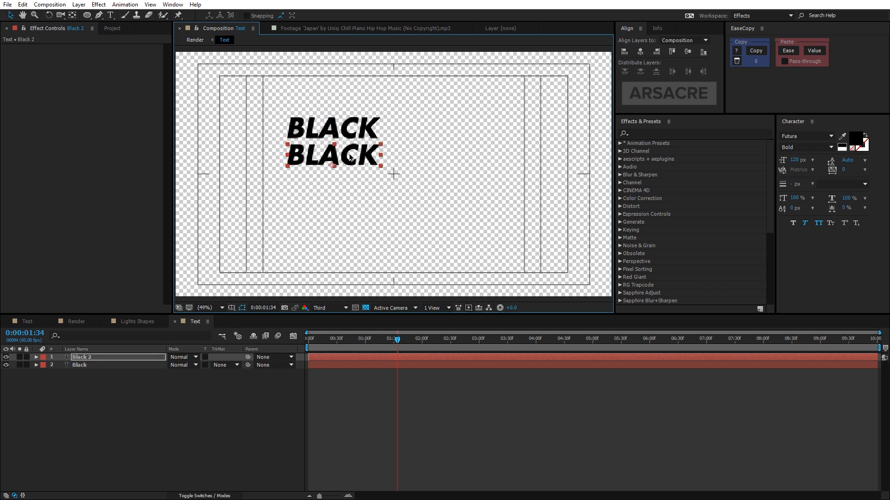
pyautogui.write('FRIDAY')
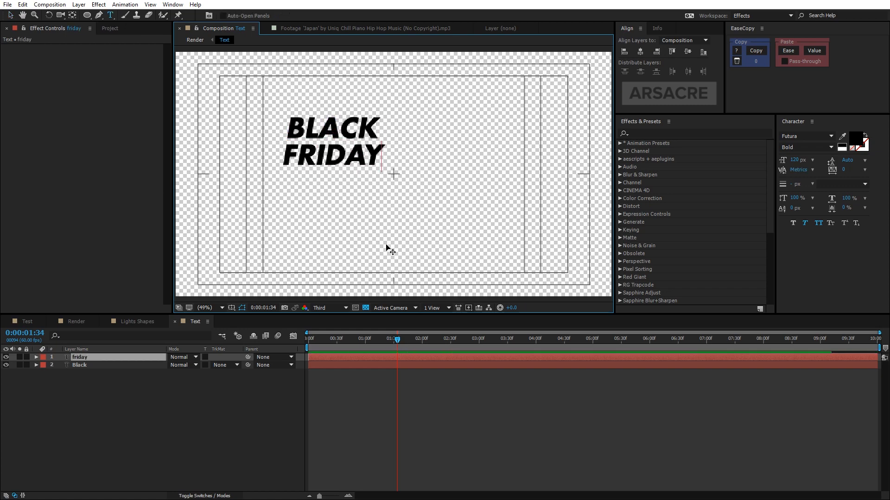
pyautogui.doubleClick(333, 154)
pyautogui.click(856, 139)
pyautogui.moveTo(179, 260); pyautogui.dragTo(181, 357)
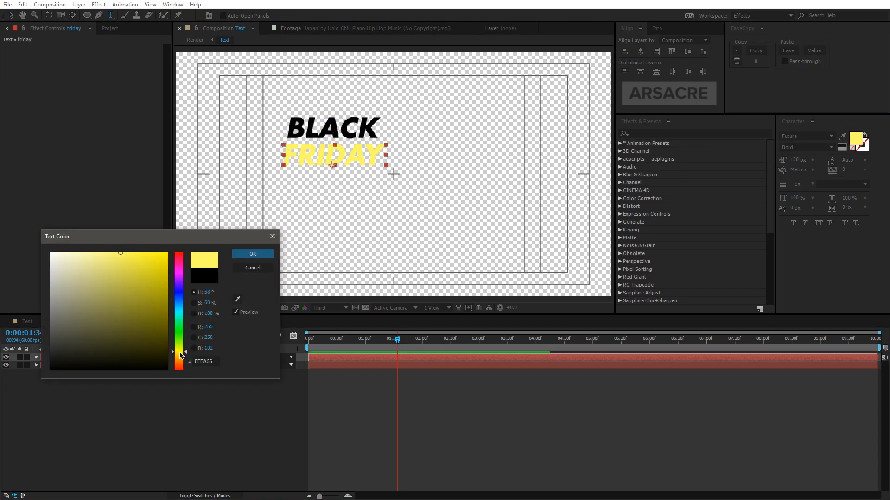
pyautogui.press('Return')
pyautogui.click(158, 387)
# - Draw a yellow rectangle shape covering the word BLACK with the Rectangle tool
pyautogui.click(322, 139)
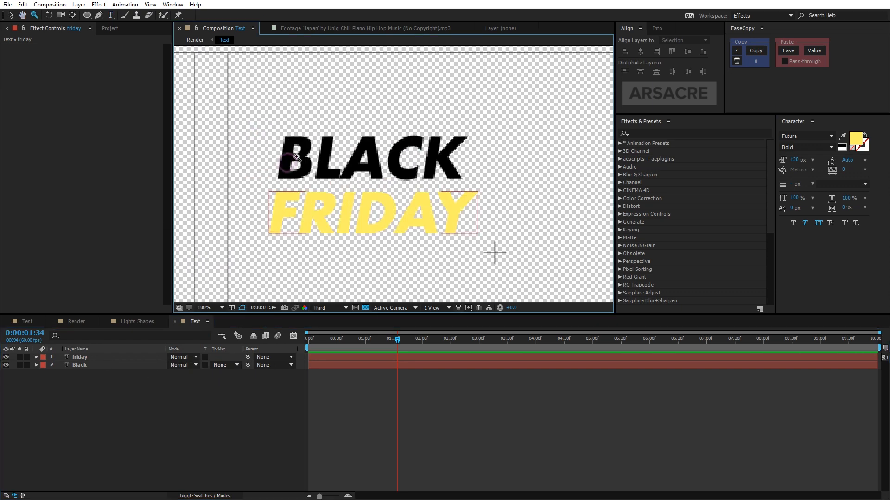
pyautogui.click(369, 209)
pyautogui.keyDown('shift'); pyautogui.click(369, 156); pyautogui.keyUp('shift')
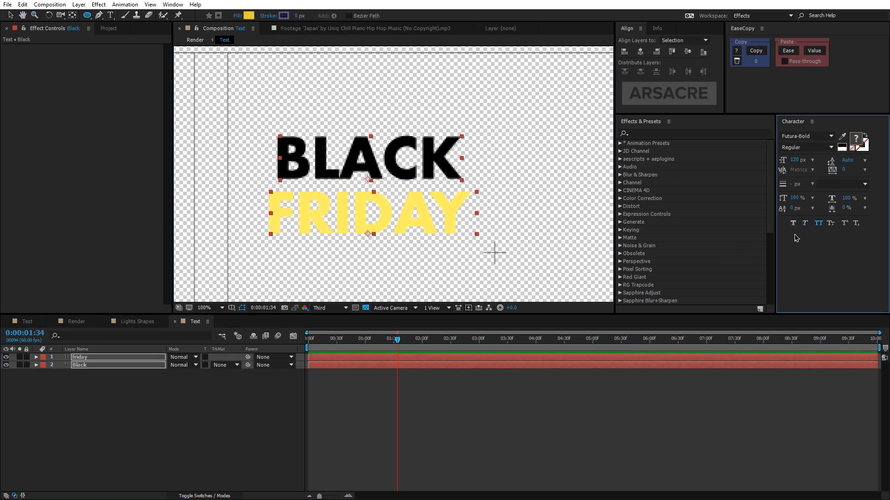
pyautogui.click(203, 427)
pyautogui.click(302, 215)
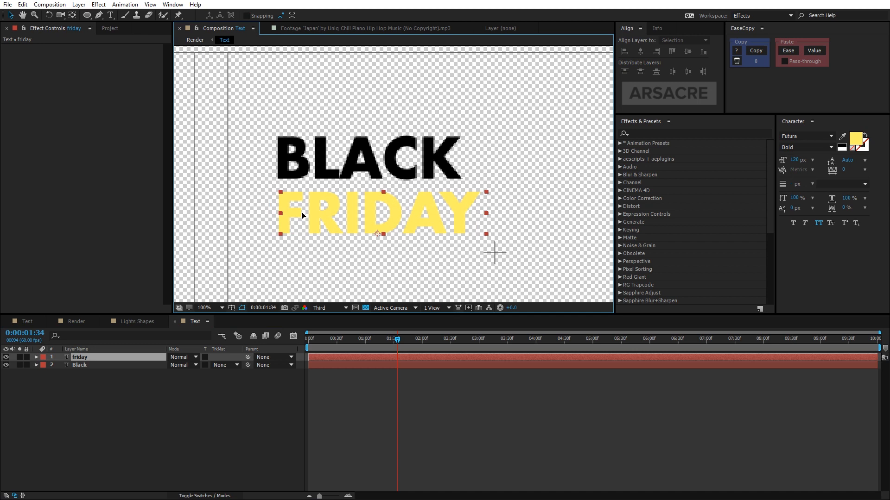
pyautogui.press('q')
pyautogui.moveTo(274, 130); pyautogui.dragTo(489, 184)
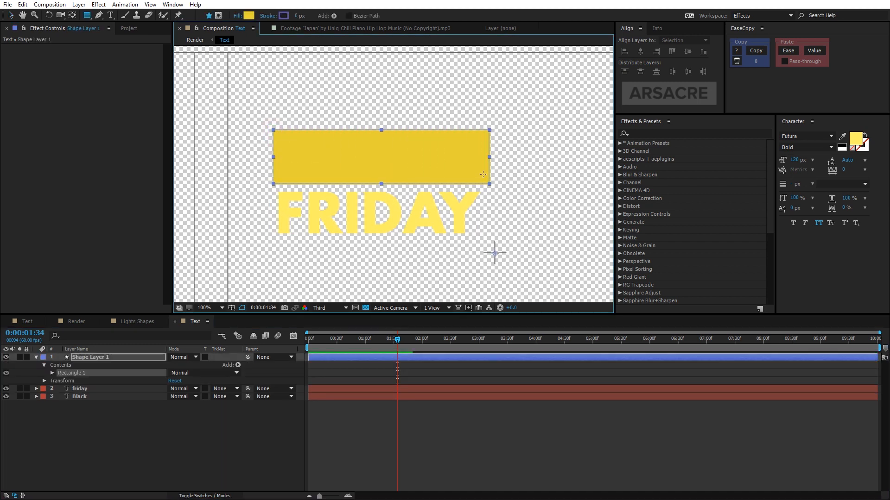
# - Put the yellow bar beneath the text layers and apply the Set Matte effect to the BLACK text
pyautogui.click(249, 15)
pyautogui.press('Escape')
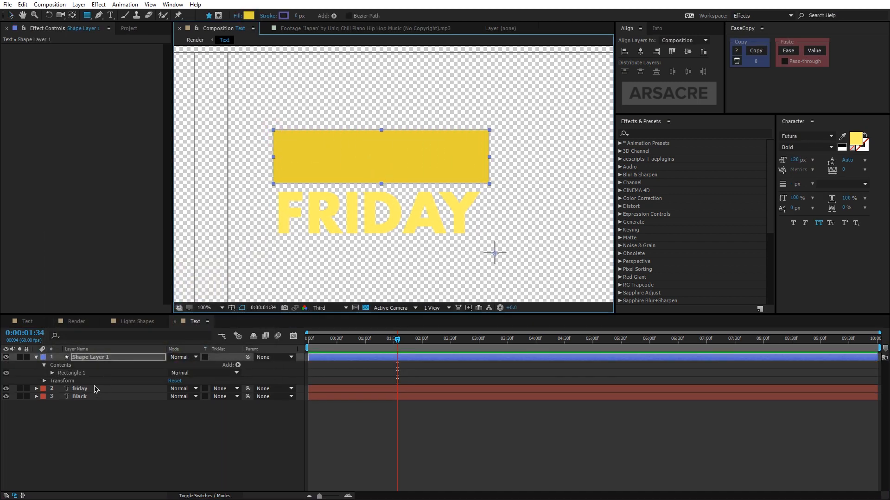
pyautogui.click(477, 215)
pyautogui.click(856, 138)
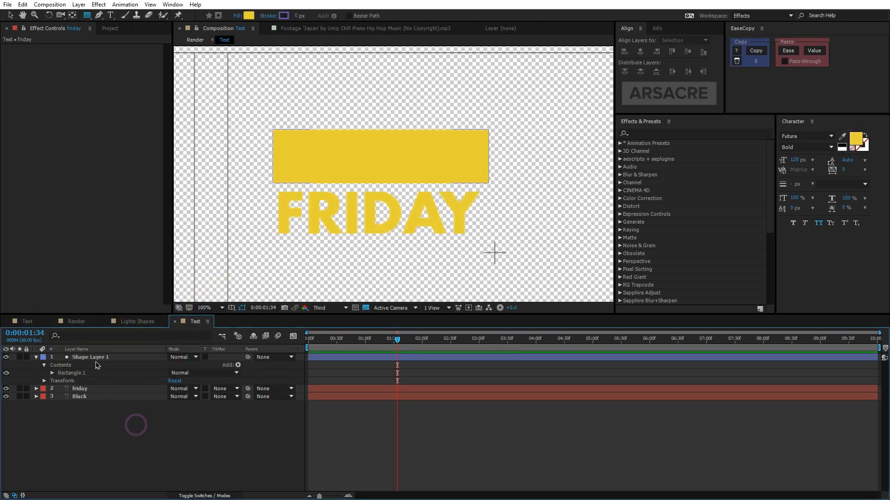
pyautogui.click(695, 132)
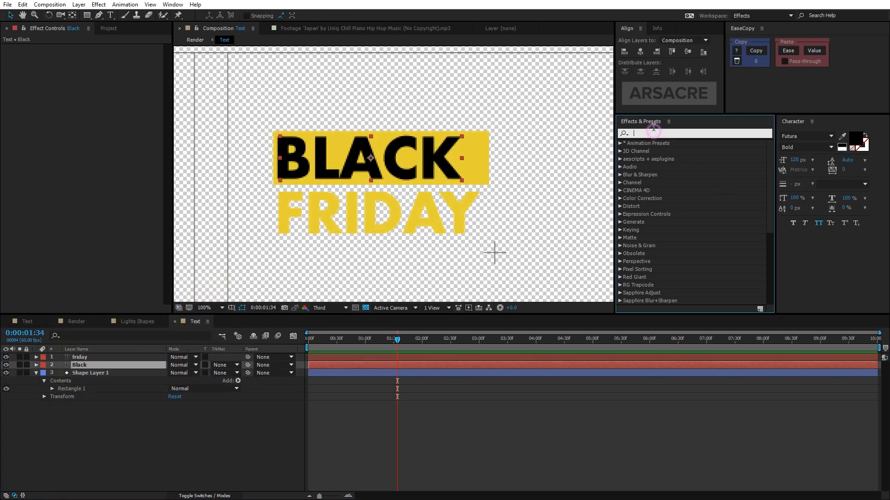
pyautogui.write('set matt')
pyautogui.moveTo(653, 151); pyautogui.dragTo(82, 355)
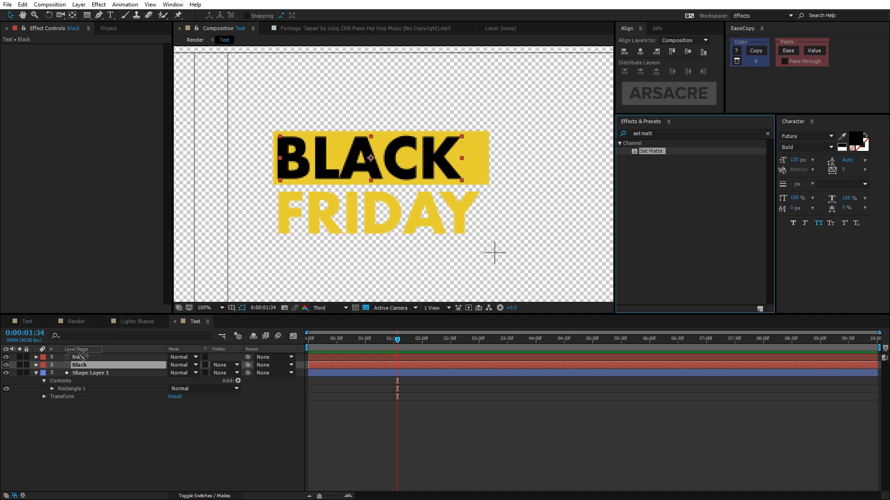
# - Take the matte from the SQR B bar, move BLACK into it and set a Position keyframe
pyautogui.click(91, 373)
pyautogui.write('SQR B')
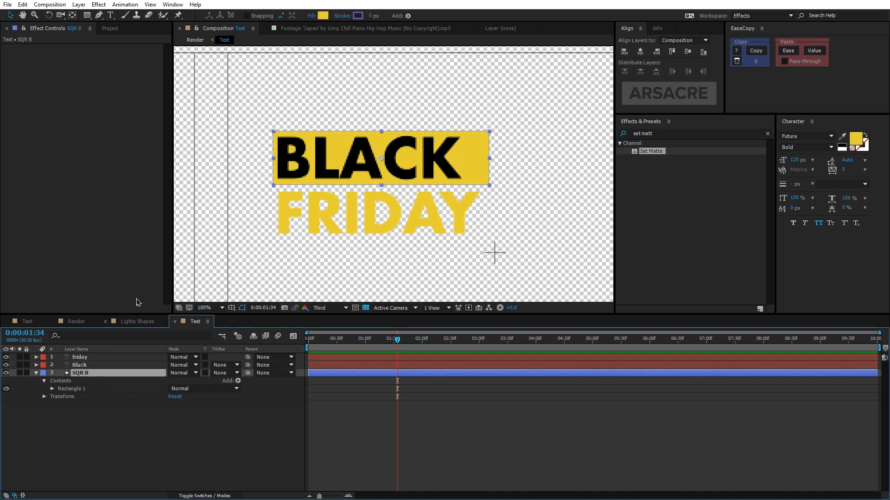
pyautogui.click(77, 364)
pyautogui.click(121, 56)
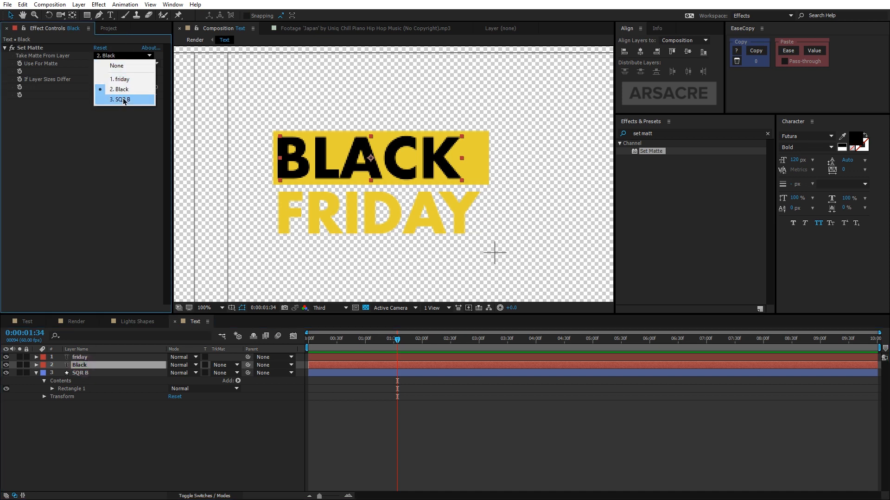
pyautogui.click(115, 88)
pyautogui.moveTo(249, 166); pyautogui.dragTo(431, 163)
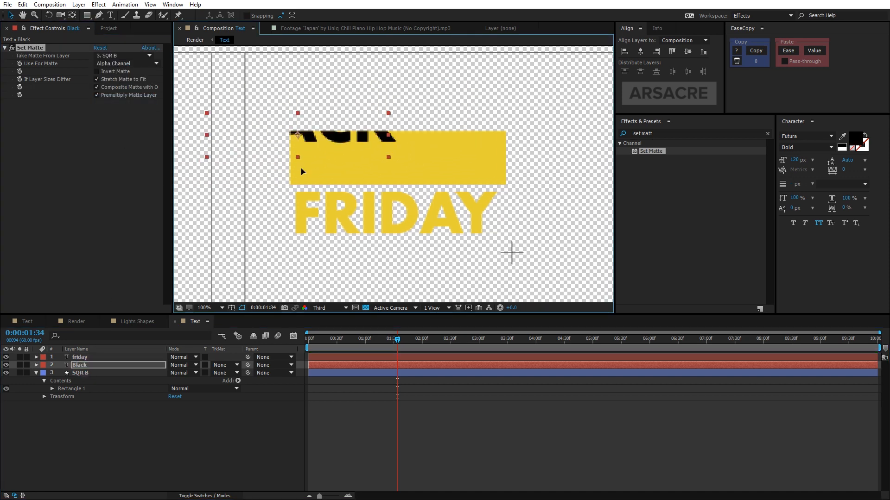
pyautogui.hotkey('alt', 'shift', 'p')
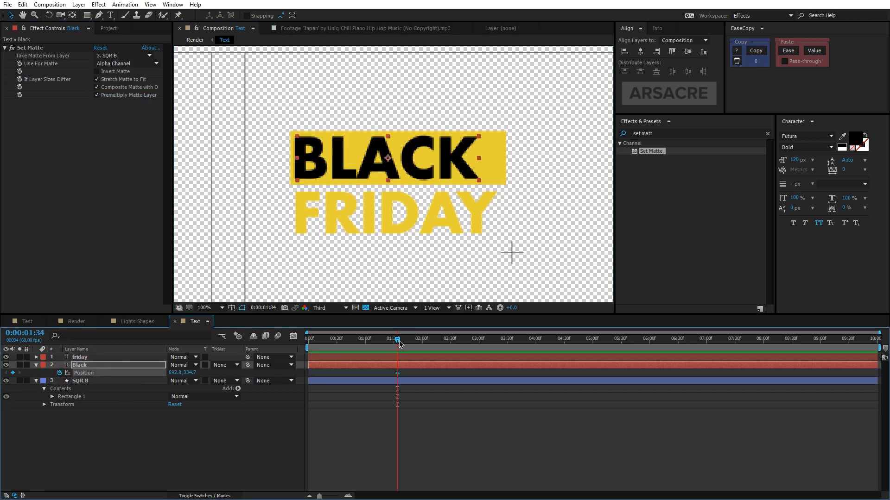
# - Keyframe BLACK sliding in from off-left, easy ease with a steep speed curve, then select SQR B
pyautogui.hotkey('shift', 'Left')
pyautogui.hotkey('shift', 'Left')
pyautogui.hotkey('shift', 'Left')
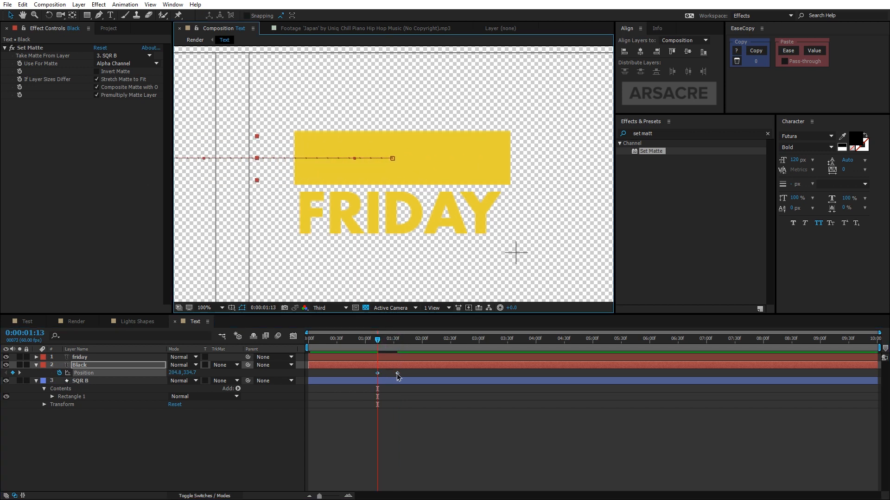
pyautogui.moveTo(397, 375)
pyautogui.mouseDown()
pyautogui.moveTo(413, 379)
pyautogui.moveTo(355, 372)
pyautogui.mouseUp()
pyautogui.hotkey('shift', 'F3')
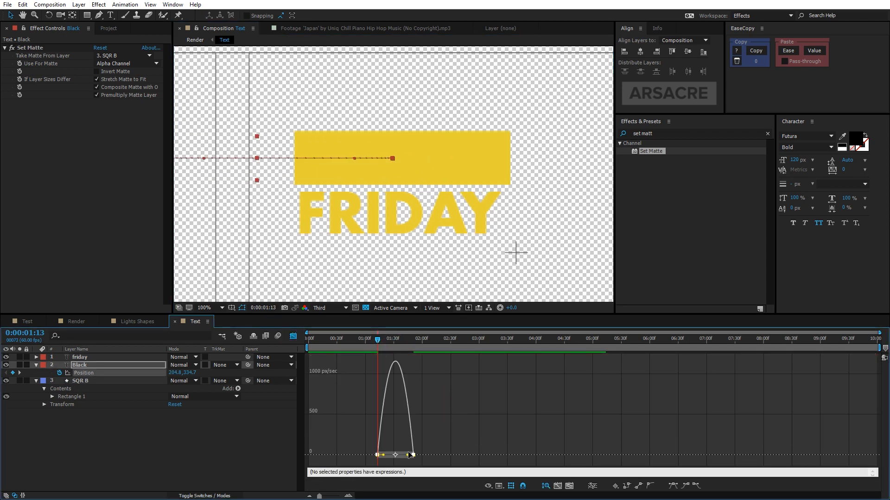
pyautogui.moveTo(382, 457)
pyautogui.mouseDown()
pyautogui.moveTo(414, 457)
pyautogui.moveTo(406, 453)
pyautogui.mouseUp()
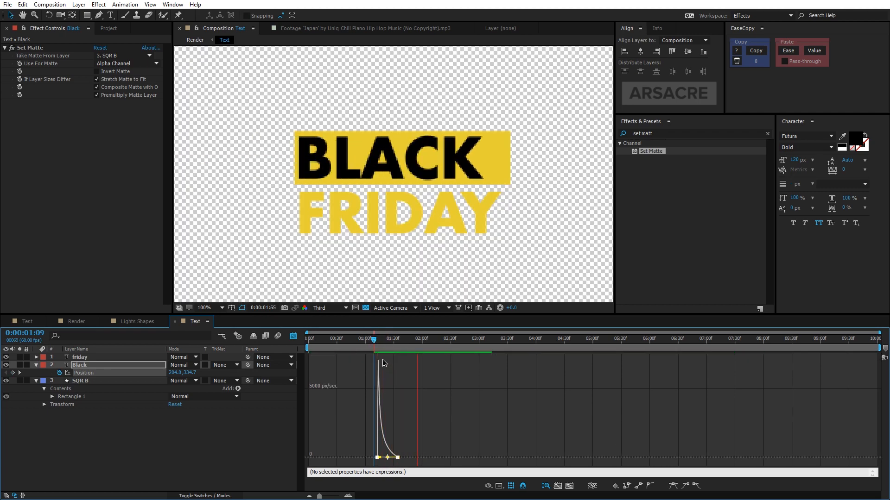
pyautogui.press('space')
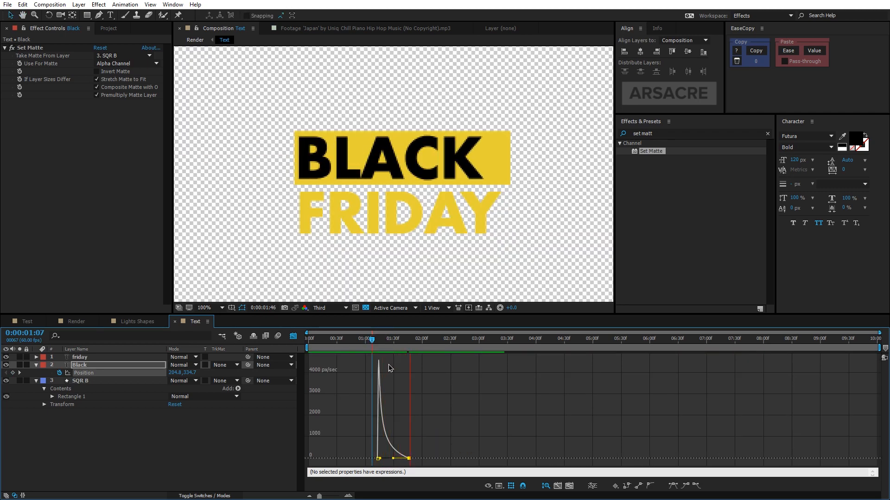
pyautogui.hotkey('shift', 'F3')
pyautogui.click(116, 381)
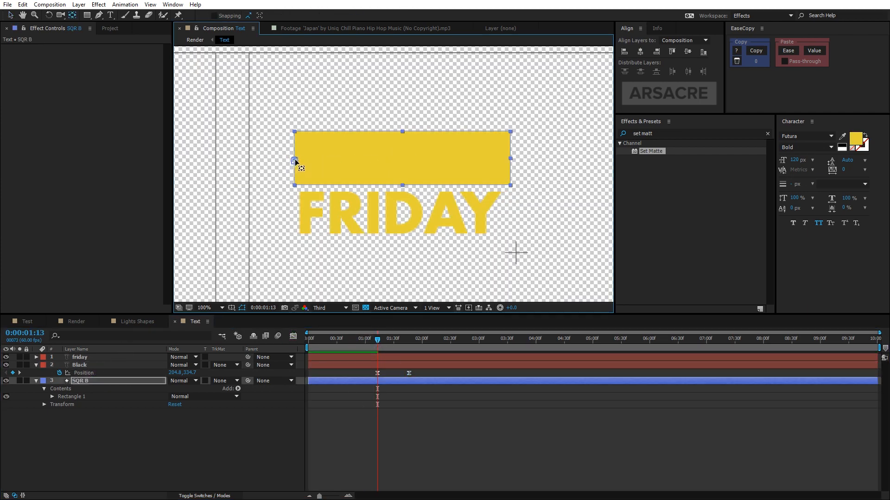
# - Keyframe SQR B's Scale from zero to full width with easy ease and a reshaped speed curve
pyautogui.click(60, 389)
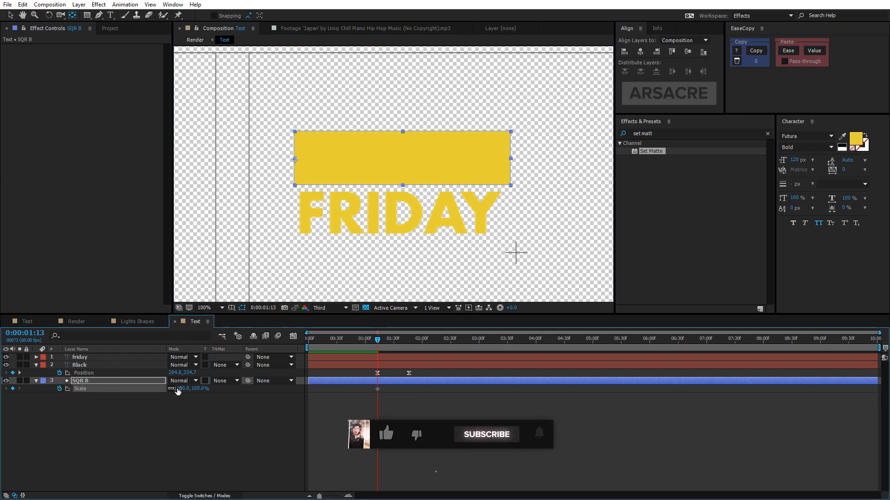
pyautogui.moveTo(377, 390); pyautogui.dragTo(390, 389)
pyautogui.moveTo(185, 388); pyautogui.dragTo(181, 389)
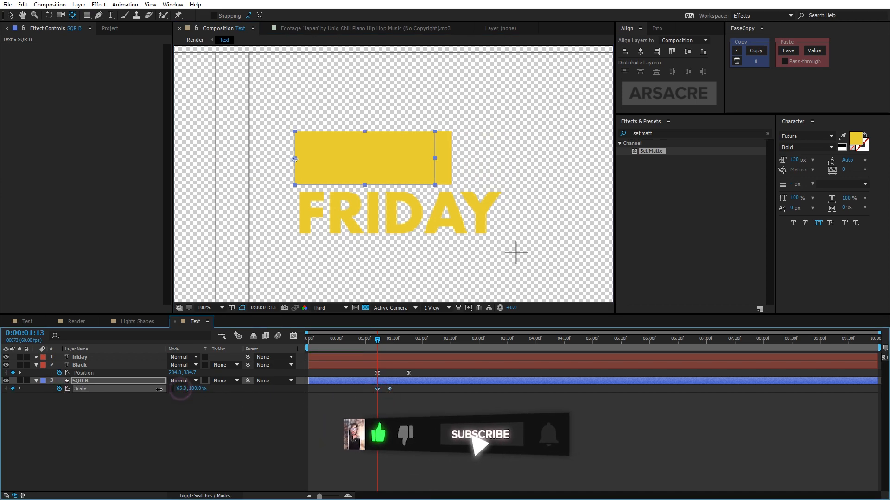
pyautogui.click(206, 417)
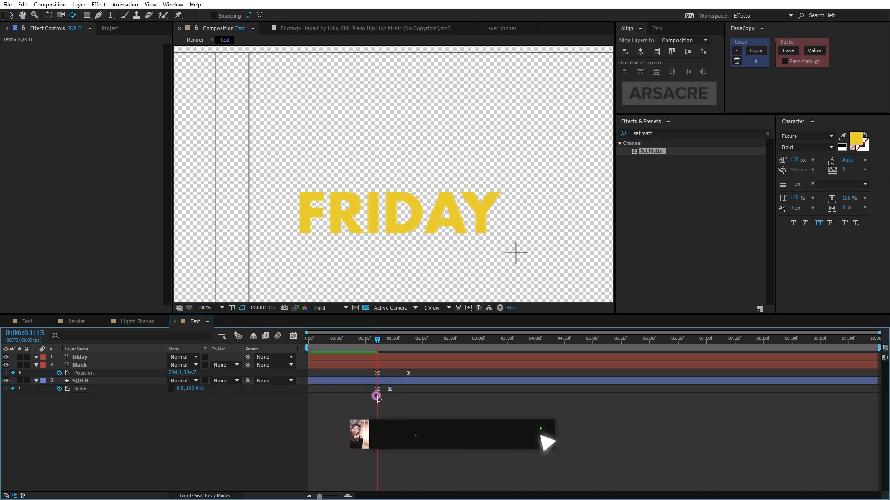
pyautogui.moveTo(377, 390); pyautogui.dragTo(364, 390)
pyautogui.press('F9')
pyautogui.click(294, 337)
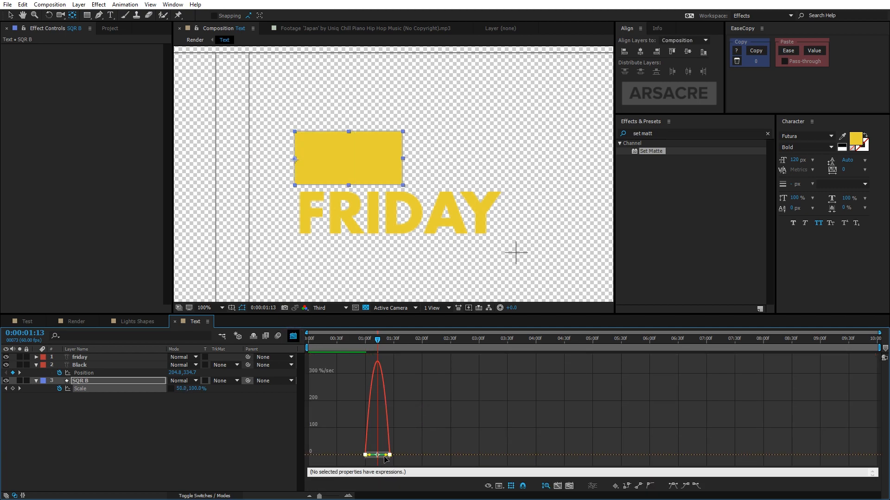
pyautogui.moveTo(378, 339)
pyautogui.mouseDown()
pyautogui.moveTo(346, 339)
pyautogui.moveTo(366, 339)
pyautogui.mouseUp()
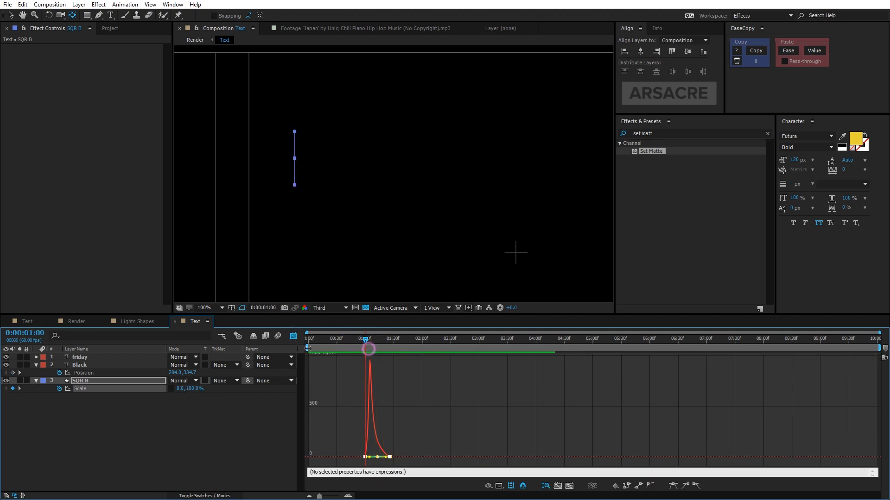
pyautogui.hotkey('shift', 'F3')
# - Preview the bar reveal, duplicate the yellow bar and apply Set Matte to the FRIDAY text
pyautogui.press('space')
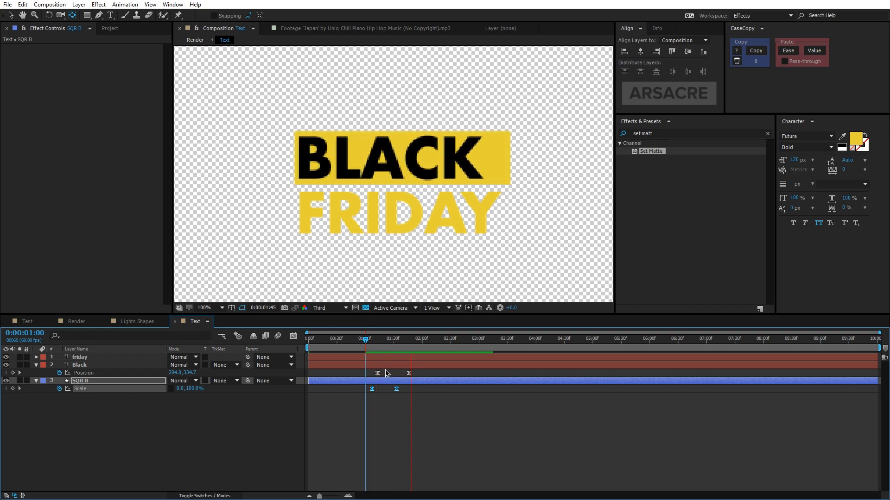
pyautogui.moveTo(365, 339); pyautogui.dragTo(381, 341)
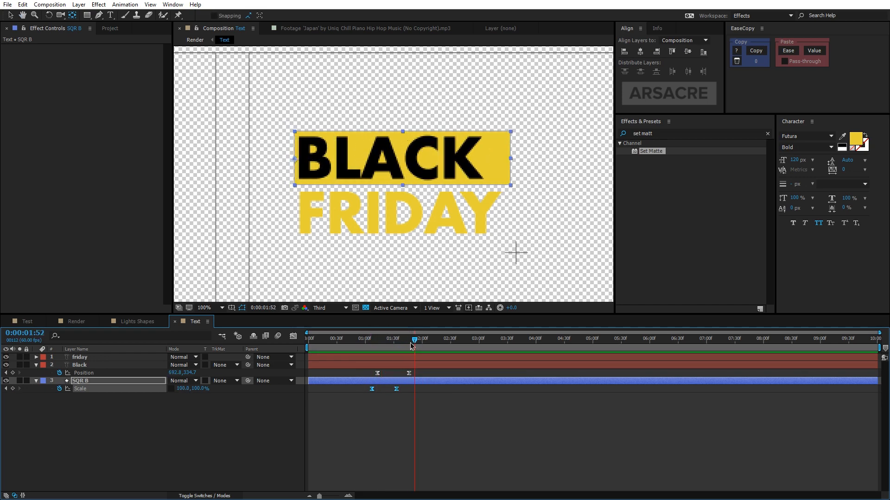
pyautogui.hotkey('ctrl', 'd')
pyautogui.click(80, 356)
pyautogui.moveTo(650, 151); pyautogui.dragTo(586, 162)
pyautogui.click(587, 162)
# - Give the SQR B 2 bar copy a dark fill colour
pyautogui.click(83, 365)
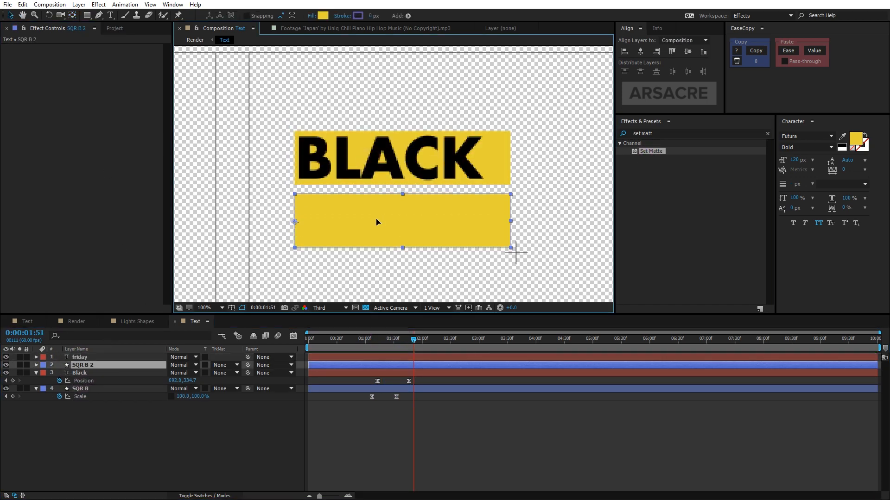
pyautogui.moveTo(105, 292); pyautogui.dragTo(148, 357)
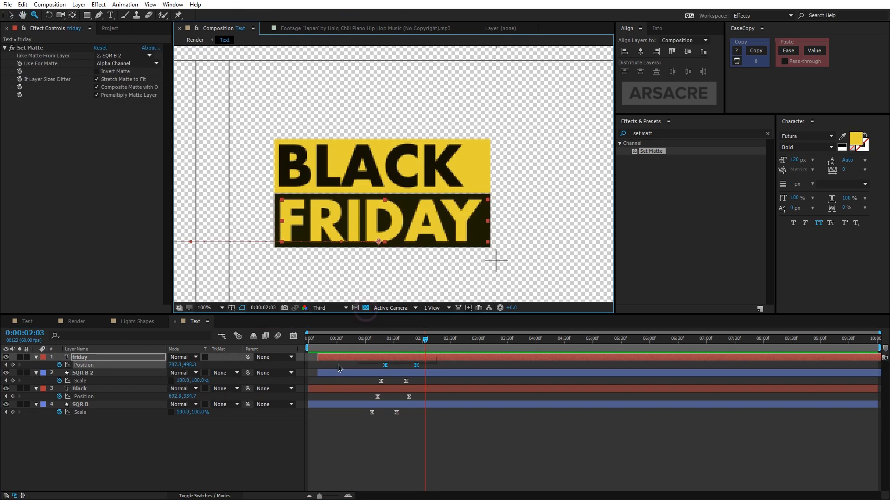
pyautogui.scroll(-1, 218, 231)
pyautogui.write('SAL')
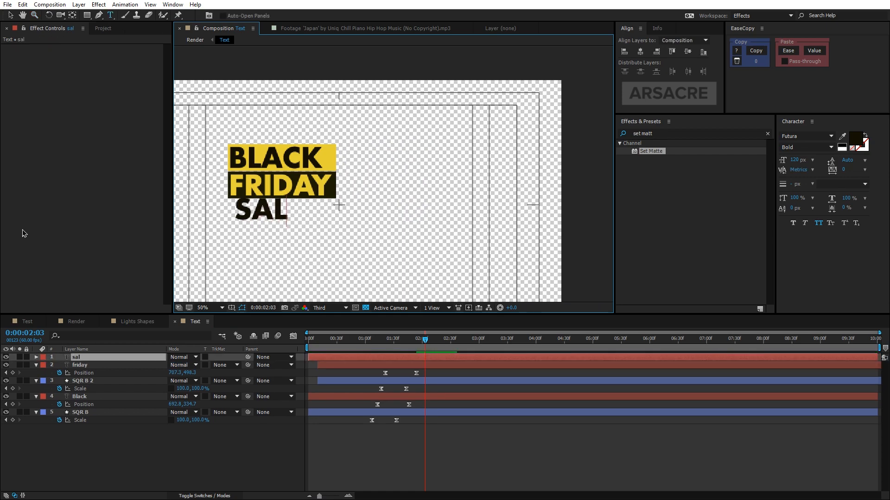
pyautogui.write('v')
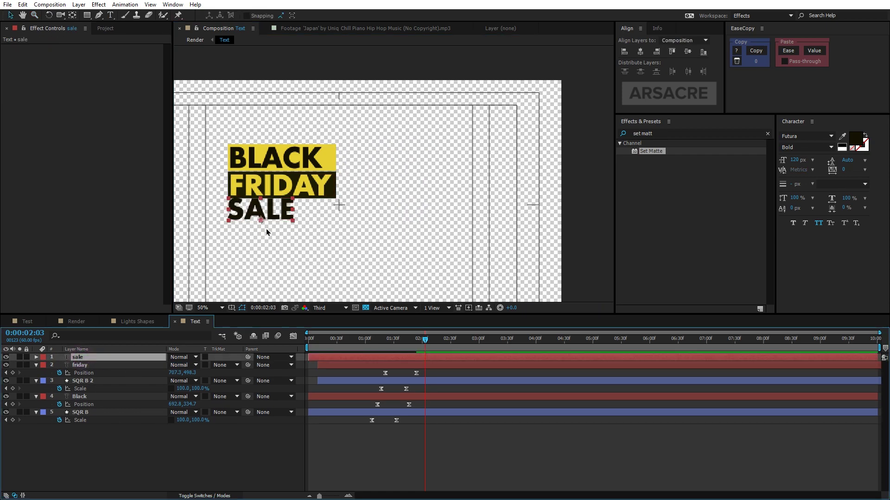
# - Enlarge the SALE title below FRIDAY and set its fill to near-white
pyautogui.moveTo(292, 222); pyautogui.dragTo(315, 232)
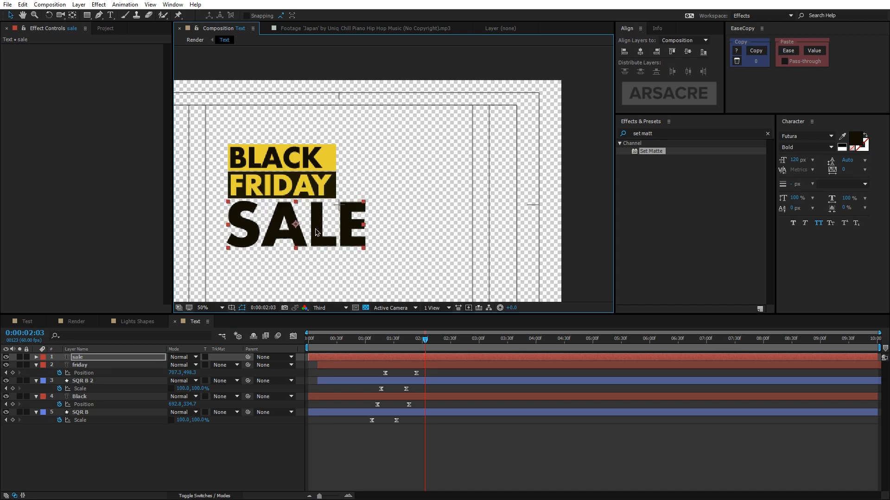
pyautogui.click(857, 137)
pyautogui.click(50, 254)
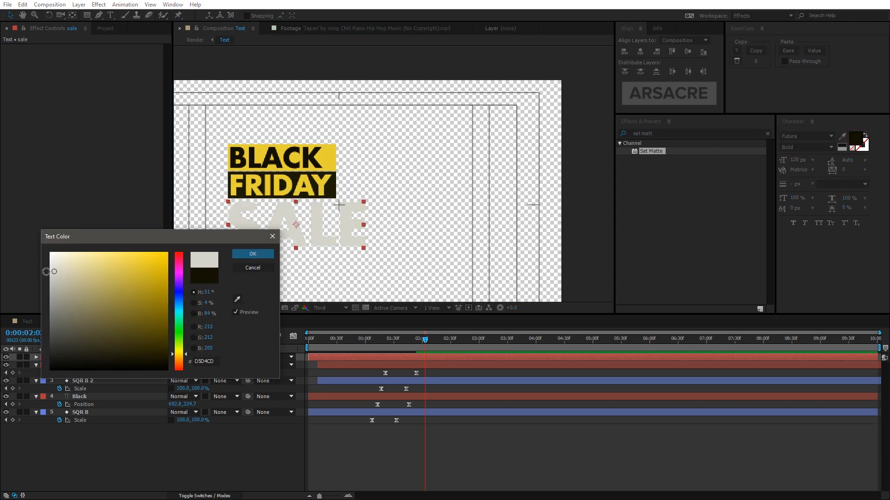
pyautogui.click(255, 256)
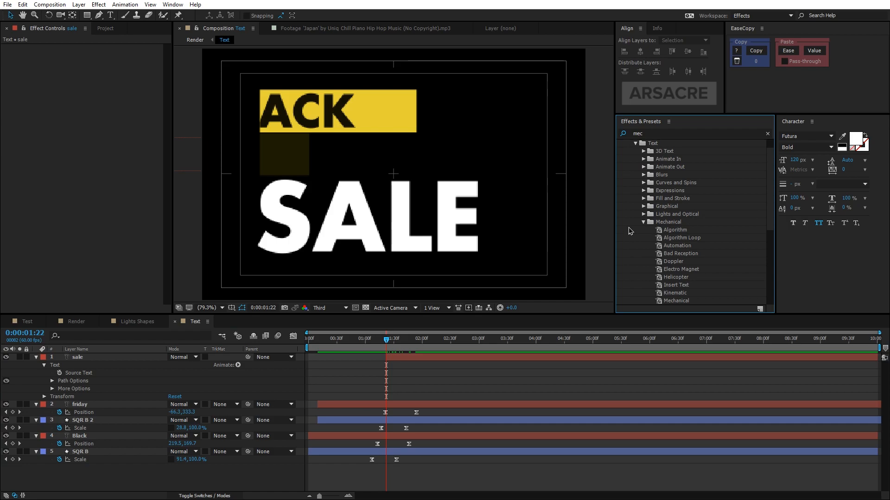
# - Apply the Algorithm preset from the Mechanical text group to SALE and check it later in time
pyautogui.click(646, 224)
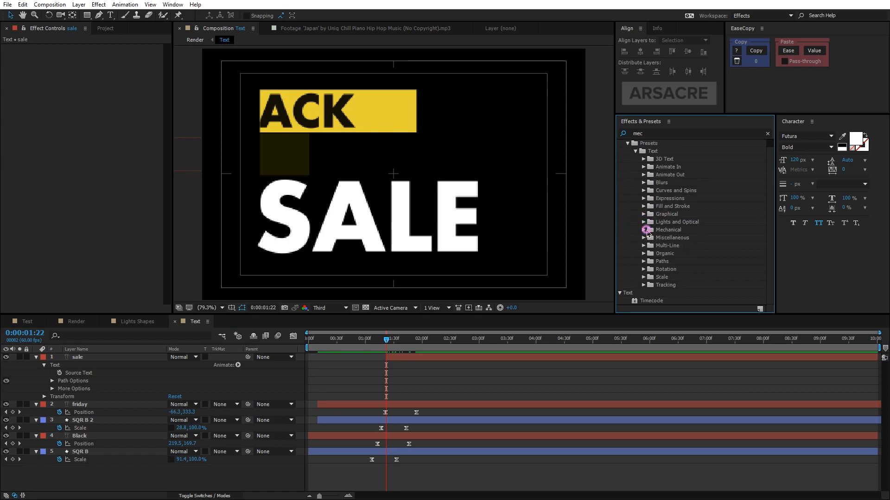
pyautogui.click(645, 230)
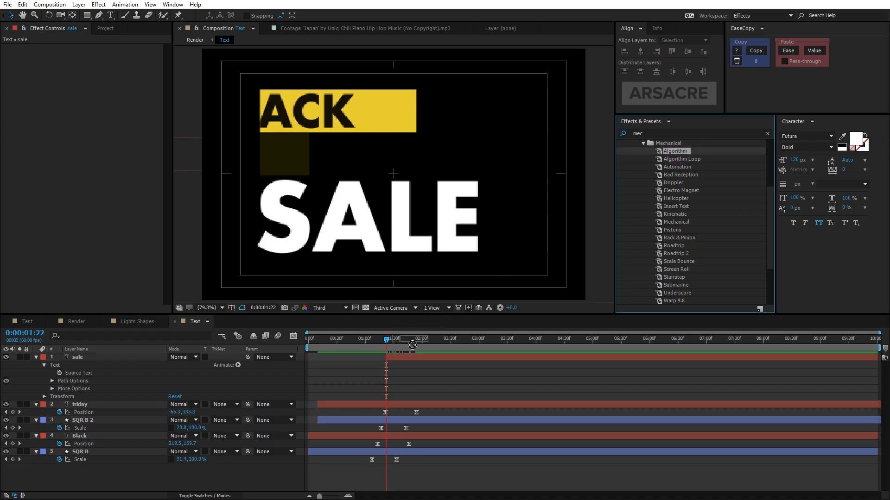
pyautogui.doubleClick(674, 151)
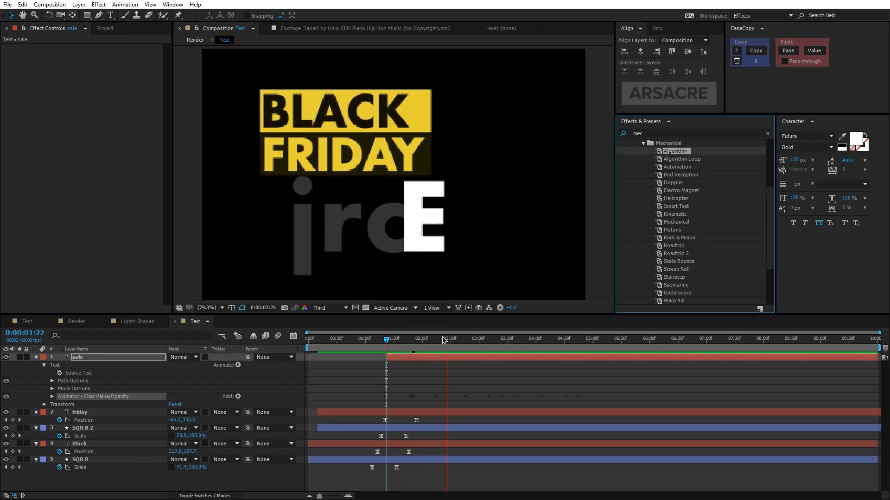
pyautogui.moveTo(444, 339); pyautogui.dragTo(462, 339)
pyautogui.click(462, 357)
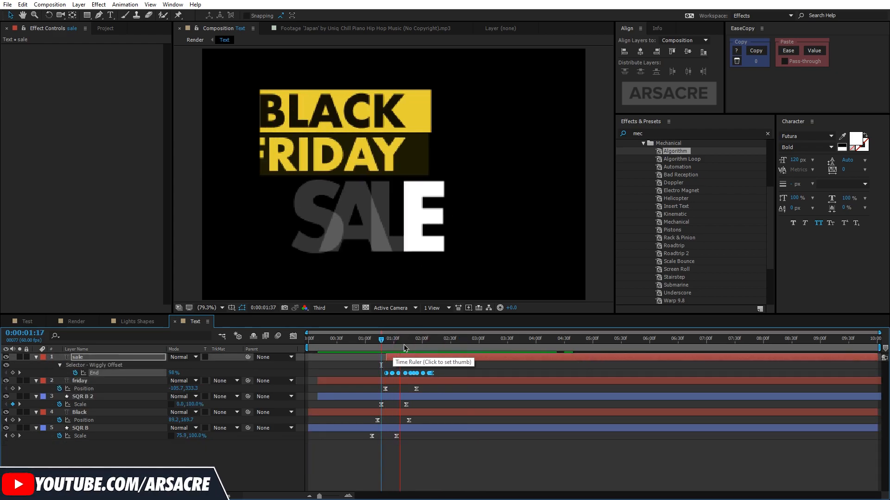
# - Return to the Render comp, stop the preview and move the title to the upper-left clear of the shoe
pyautogui.click(76, 322)
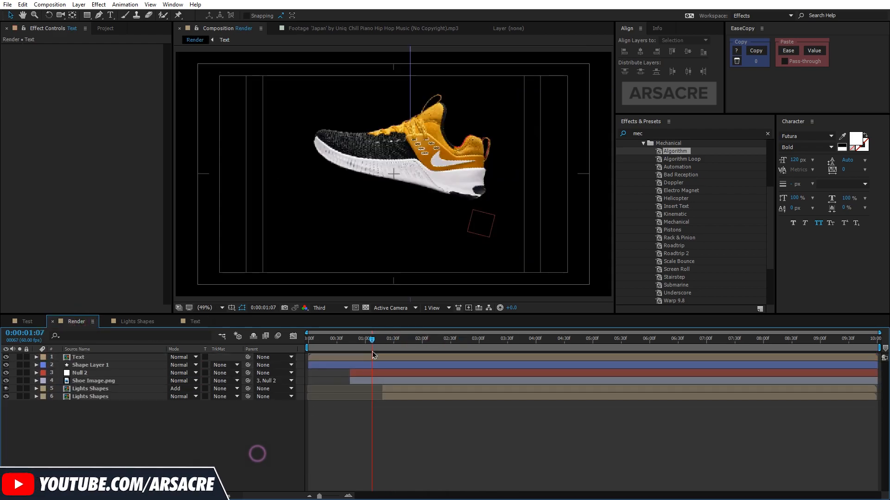
pyautogui.press('space')
pyautogui.click(104, 28)
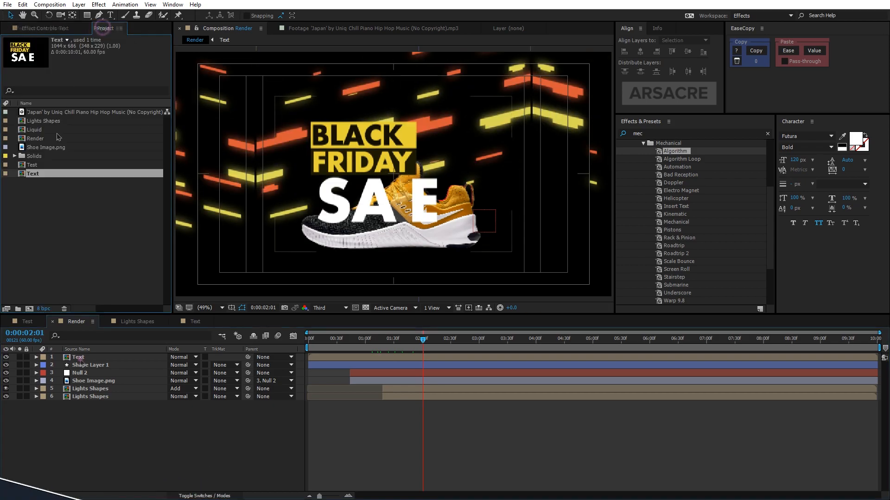
pyautogui.moveTo(362, 167)
pyautogui.mouseDown()
pyautogui.moveTo(253, 129)
pyautogui.moveTo(312, 120)
pyautogui.moveTo(307, 125)
pyautogui.mouseUp()
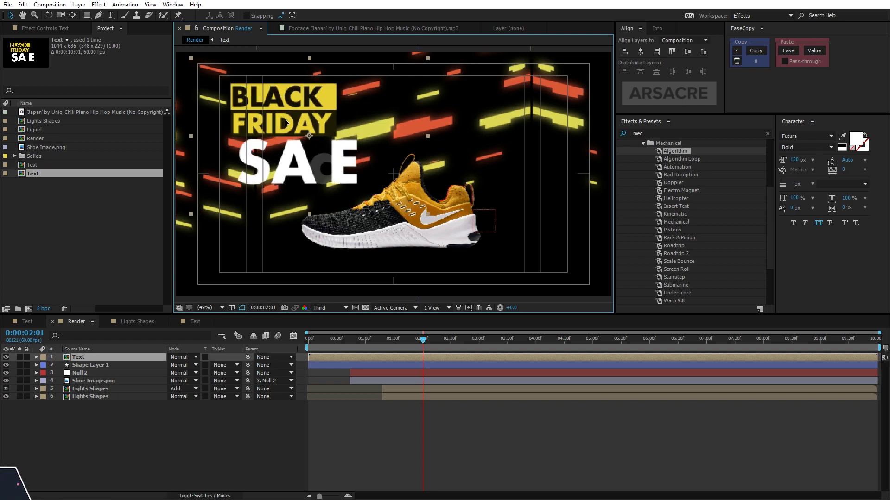
# - Add a Transform effect to the title and skew it to about -11.9 for a forward lean
pyautogui.click(653, 132)
pyautogui.hotkey('ctrl', 'a')
pyautogui.write('trans')
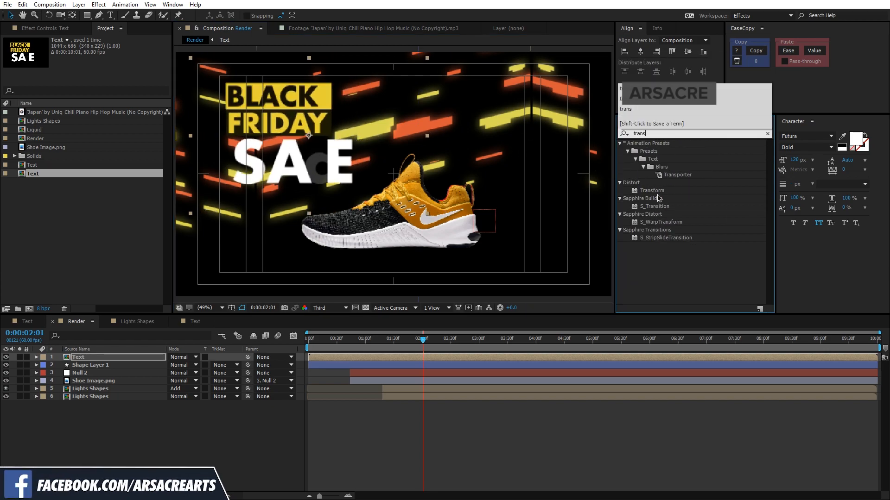
pyautogui.moveTo(651, 190); pyautogui.dragTo(375, 358)
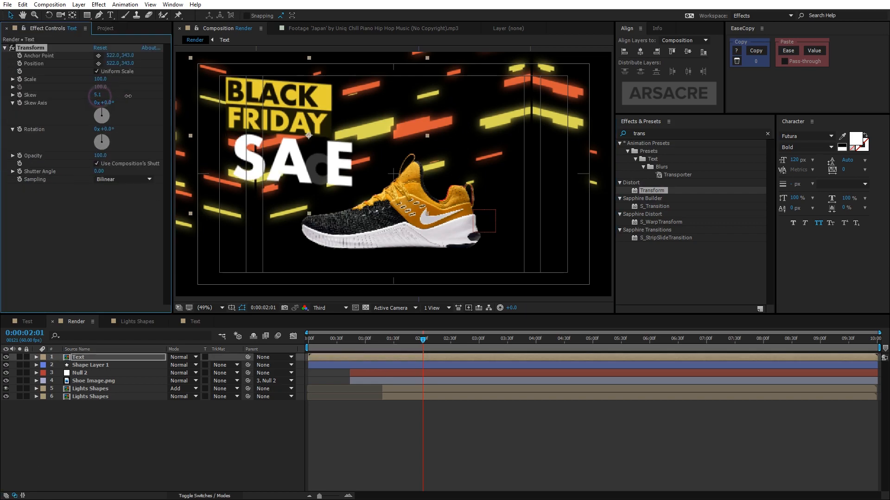
pyautogui.moveTo(98, 94); pyautogui.dragTo(58, 109)
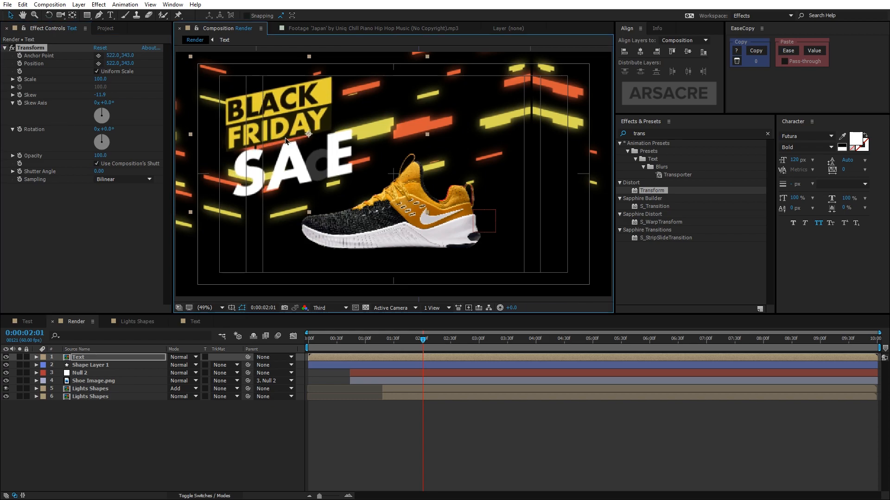
pyautogui.doubleClick(640, 133)
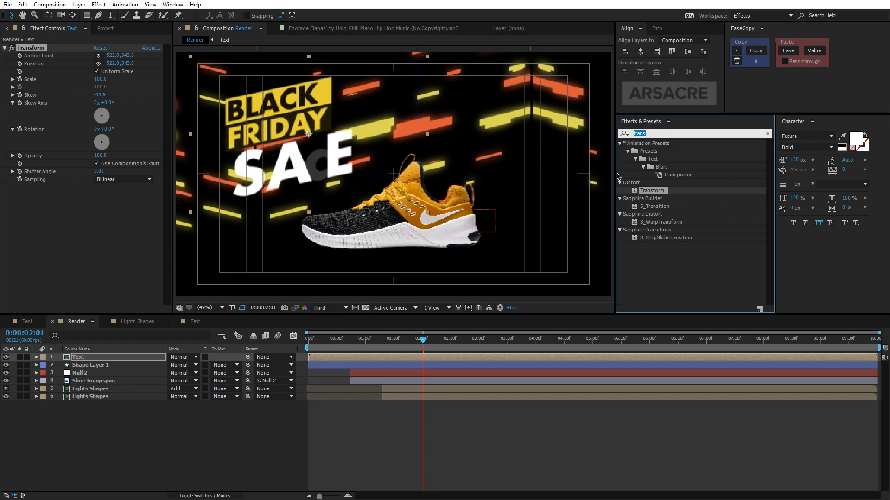
pyautogui.write('glo')
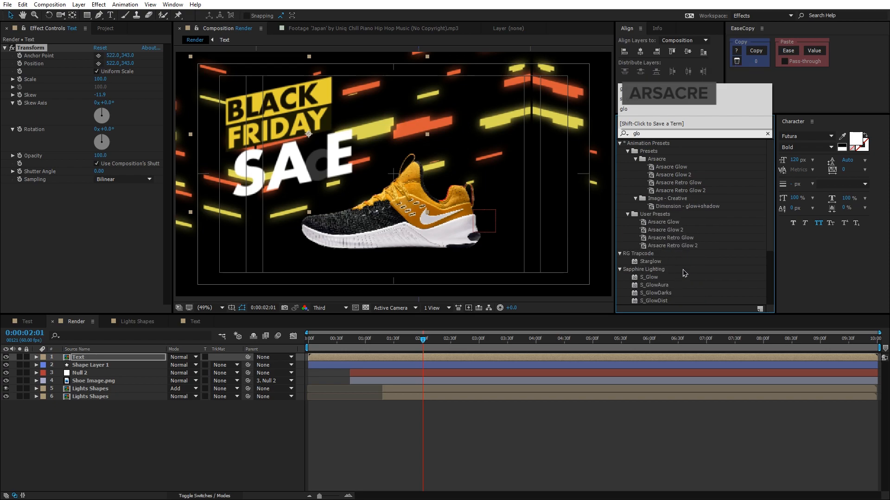
pyautogui.write('g')
# - Add a Glow effect to the title with Glow Threshold raised to 83.5%
pyautogui.press('BackSpace')
pyautogui.scroll(-1, 764, 287)
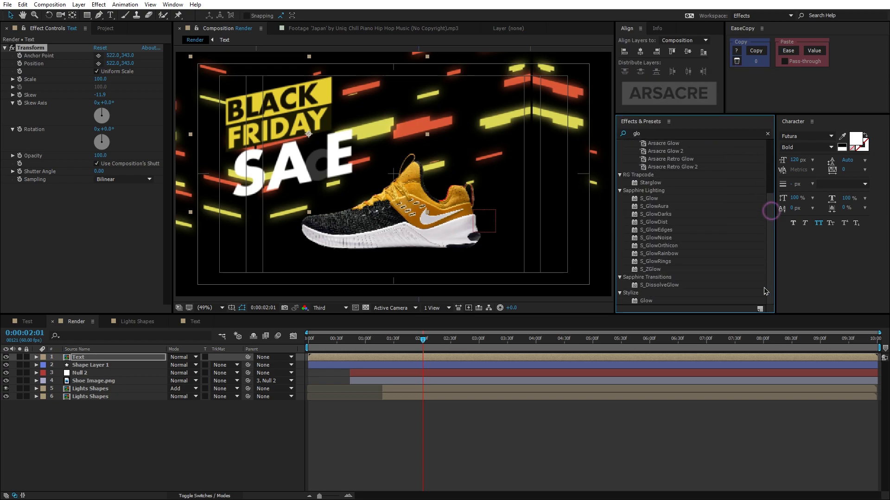
pyautogui.moveTo(645, 301); pyautogui.dragTo(81, 252)
pyautogui.moveTo(93, 220); pyautogui.dragTo(158, 203)
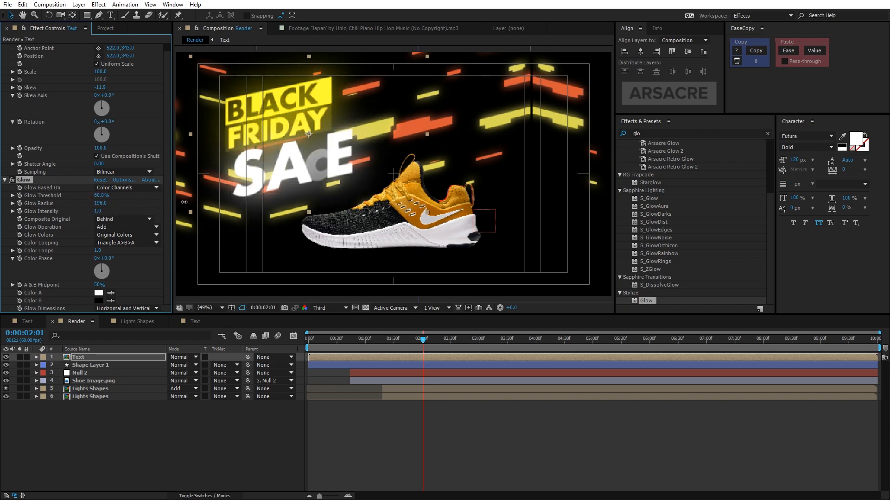
pyautogui.moveTo(99, 196); pyautogui.dragTo(112, 195)
# - Check the glow around three seconds, collapse it, and add a Drop Shadow effect to the title
pyautogui.click(485, 339)
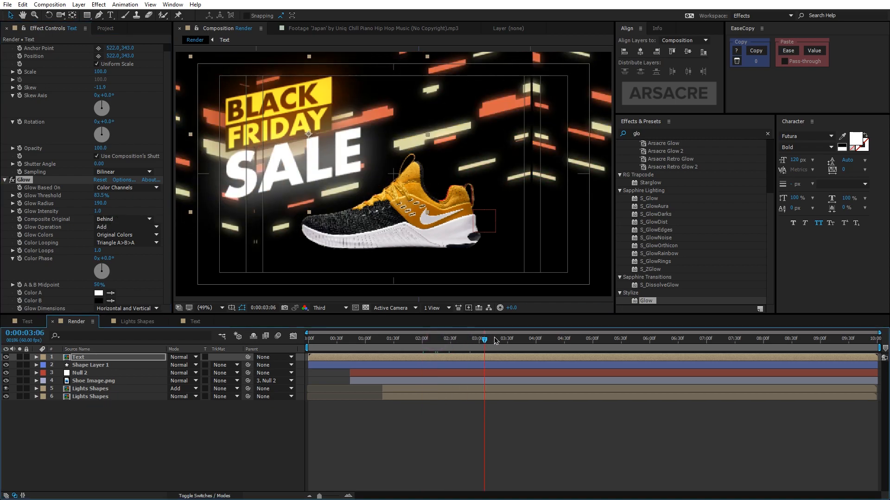
pyautogui.click(12, 180)
pyautogui.doubleClick(696, 133)
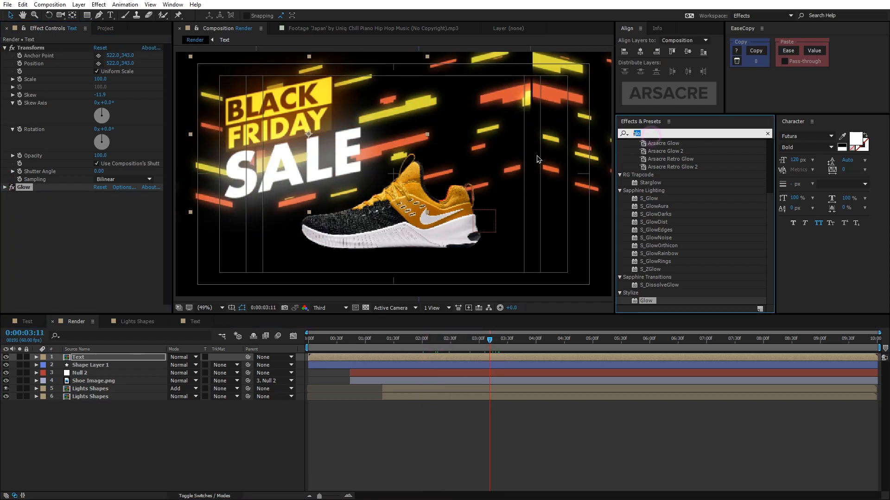
pyautogui.write('drop')
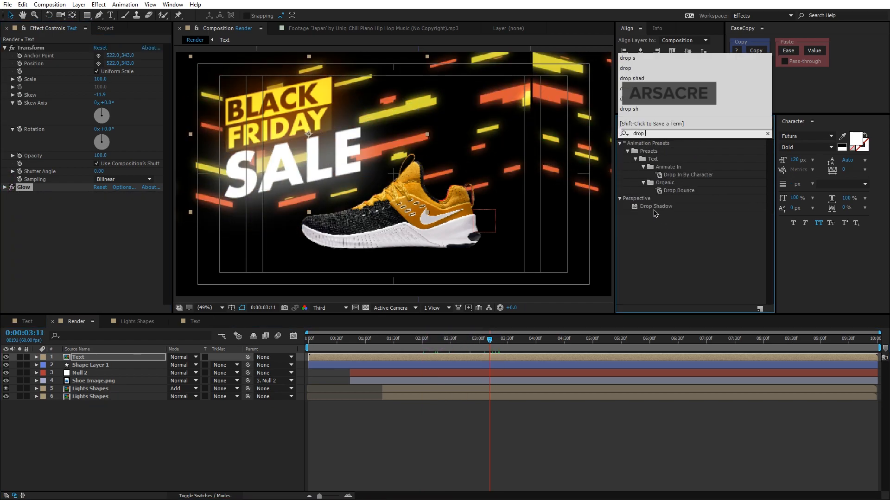
pyautogui.doubleClick(655, 206)
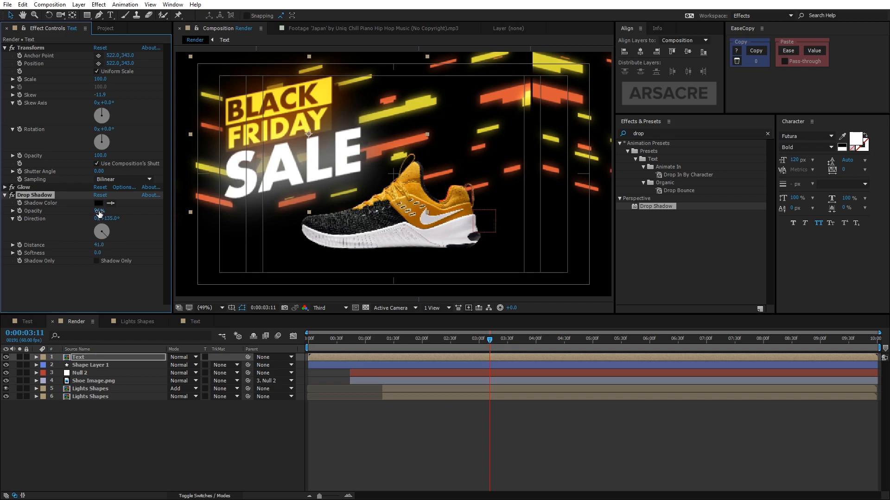
# - Show the transparency grid and move Drop Shadow above Glow in the effect order
pyautogui.click(365, 308)
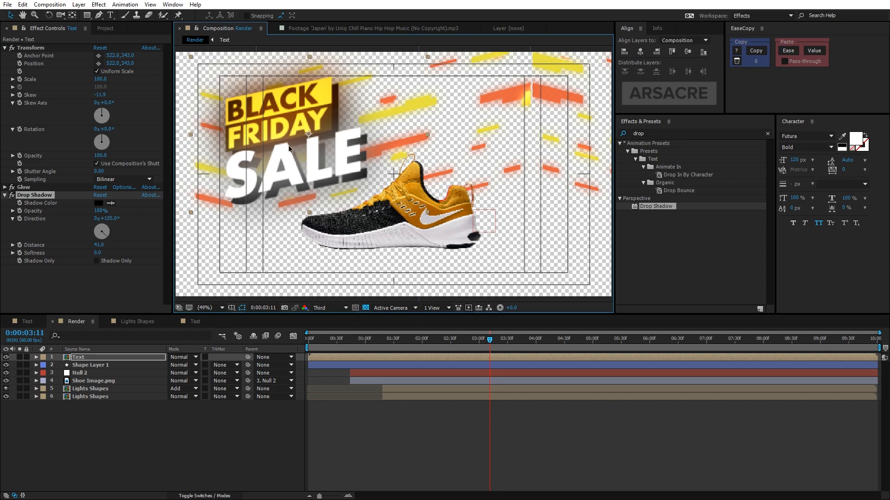
pyautogui.moveTo(26, 195); pyautogui.dragTo(28, 183)
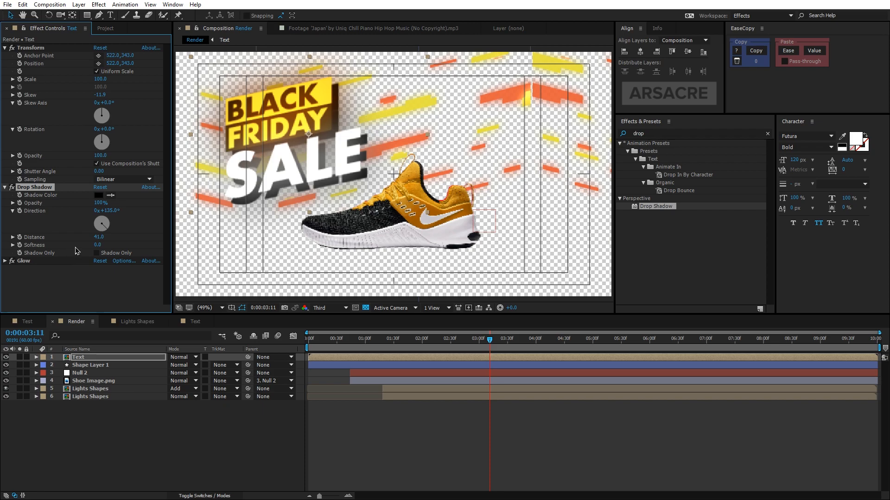
pyautogui.hotkey('ctrl', 'z')
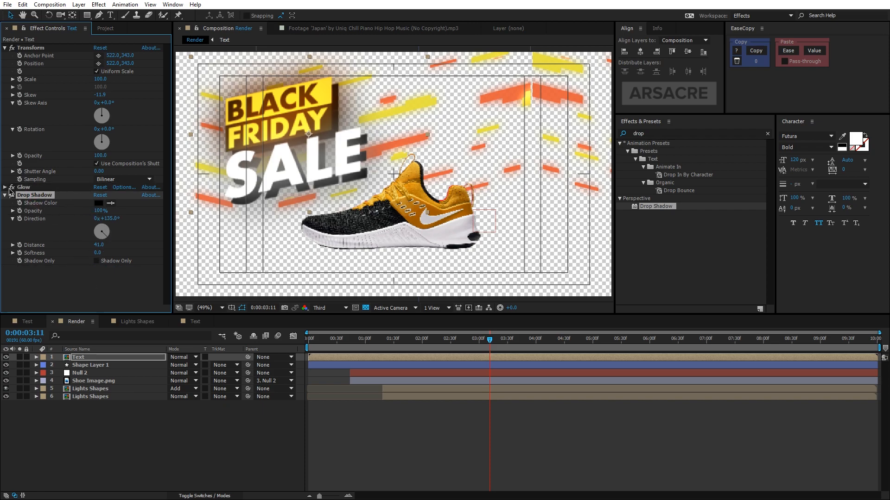
pyautogui.moveTo(27, 195); pyautogui.dragTo(28, 183)
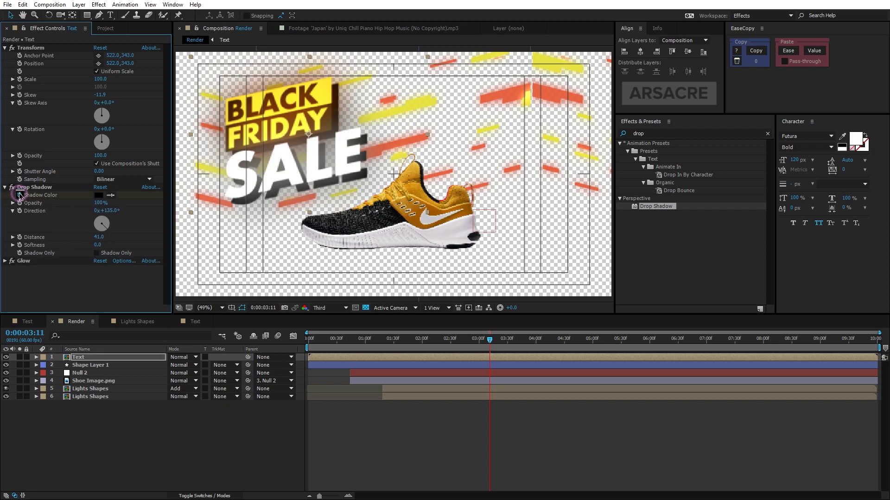
# - Set the shadow colour to a yellow shade
pyautogui.click(98, 195)
pyautogui.click(178, 303)
pyautogui.moveTo(105, 306); pyautogui.dragTo(137, 258)
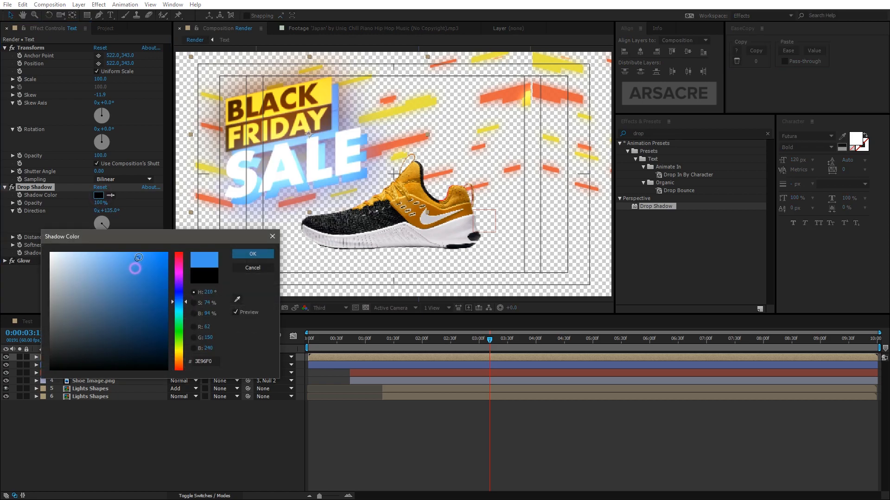
pyautogui.moveTo(180, 320); pyautogui.dragTo(180, 350)
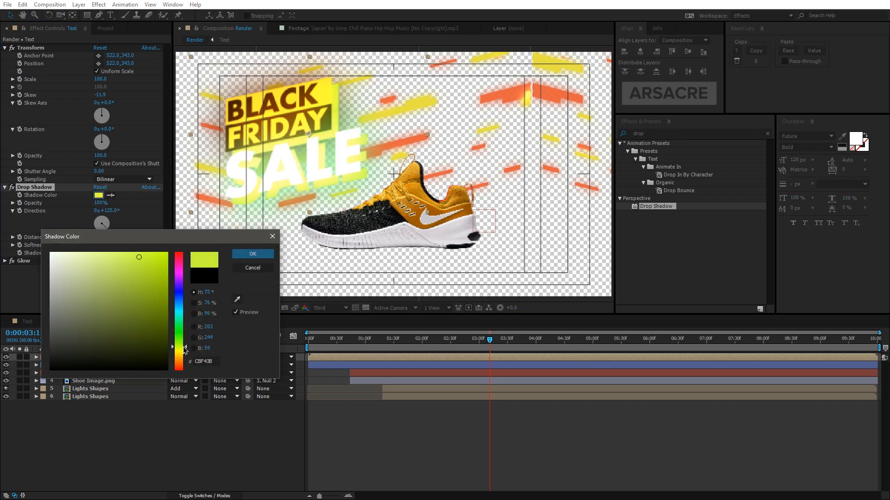
pyautogui.click(252, 255)
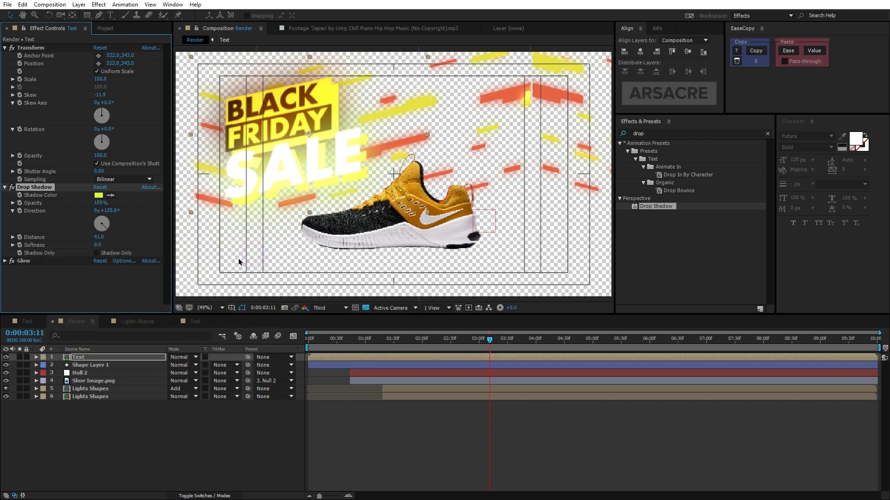
# - Refine the shadow colour to orange-yellow and hide the transparency grid again
pyautogui.click(99, 195)
pyautogui.moveTo(179, 350); pyautogui.dragTo(180, 356)
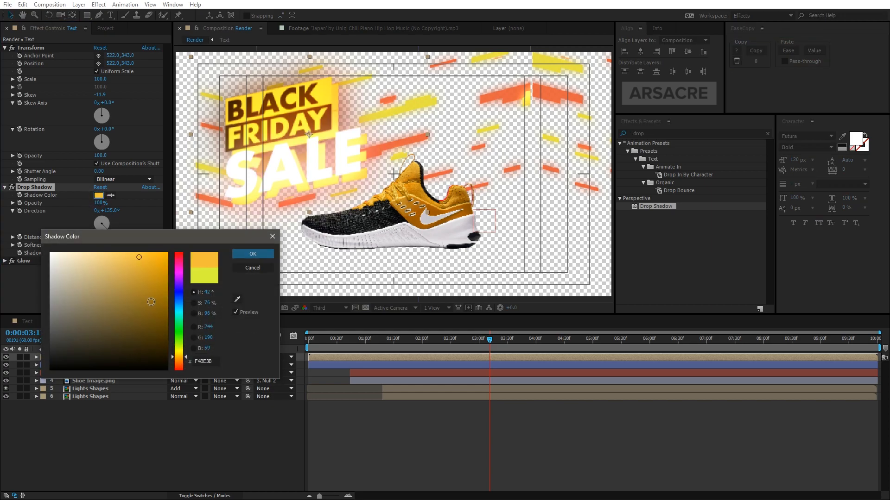
pyautogui.click(137, 278)
pyautogui.click(253, 253)
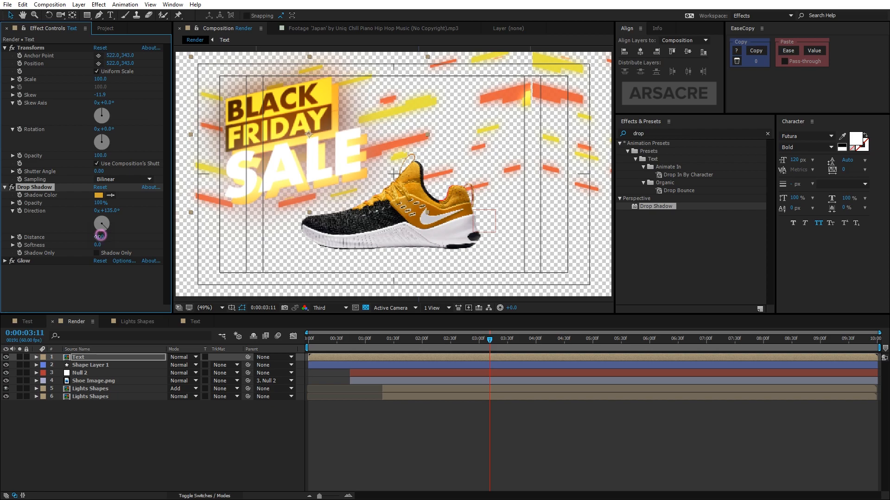
pyautogui.click(365, 308)
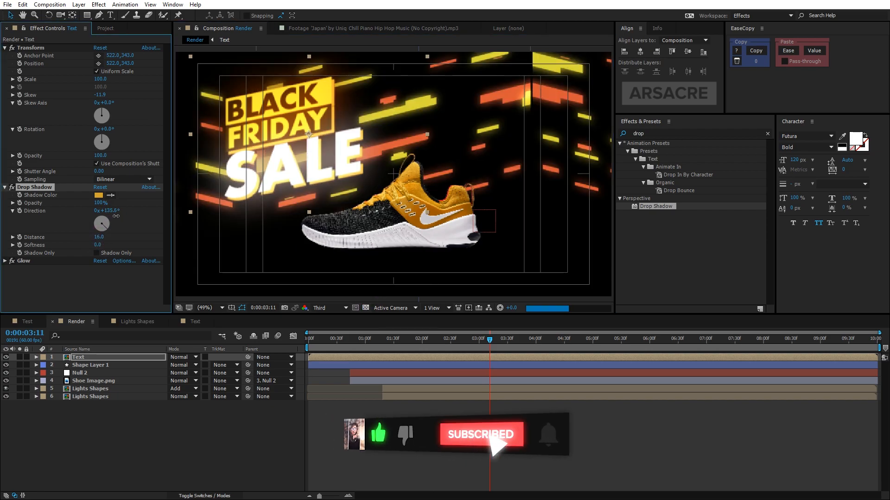
# - Duplicate Drop Shadow twice so three shadows stack on the title
pyautogui.hotkey('ctrl', 'd')
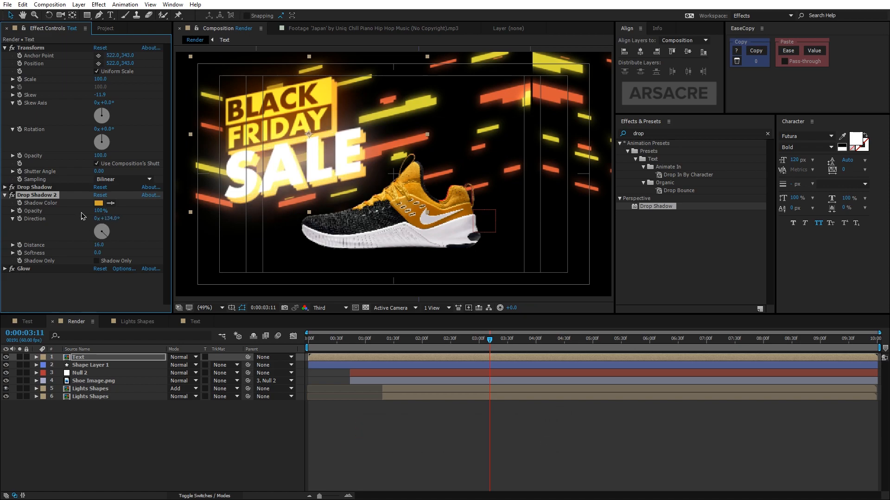
pyautogui.click(8, 188)
pyautogui.click(98, 239)
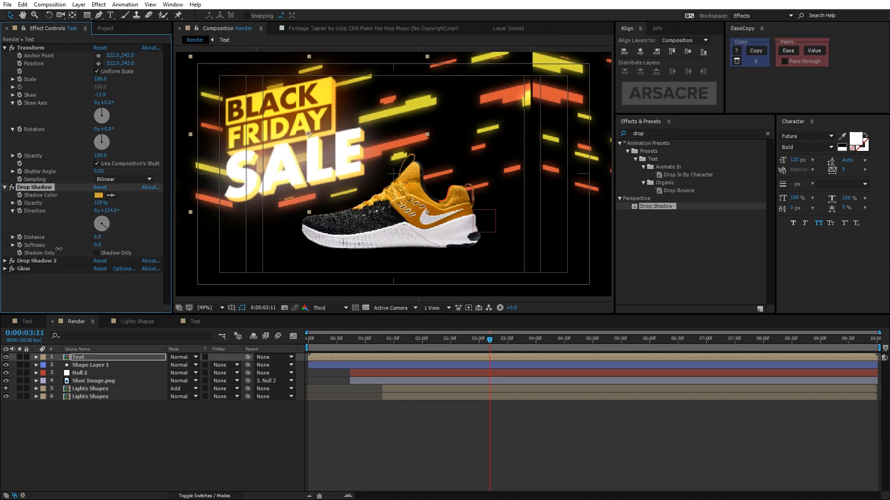
pyautogui.click(6, 186)
pyautogui.hotkey('ctrl', 'd')
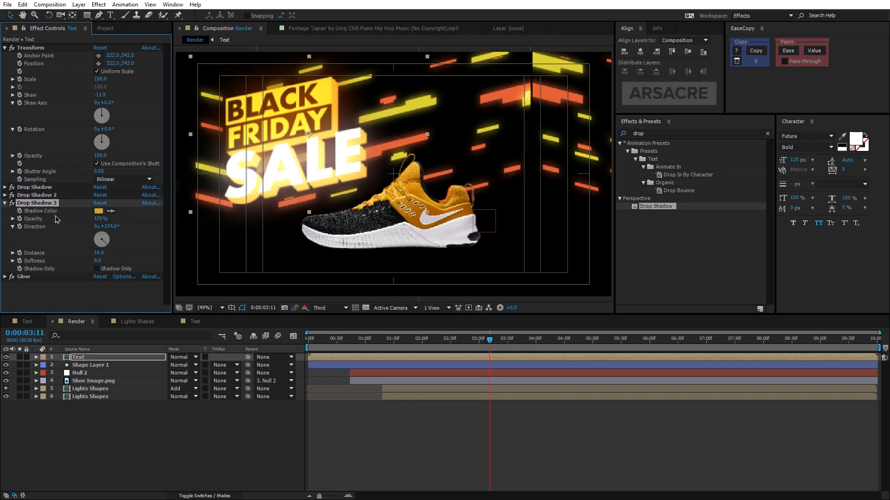
# - Colour the third Drop Shadow dark brown and preview the result further on
pyautogui.click(99, 211)
pyautogui.moveTo(132, 306); pyautogui.dragTo(132, 327)
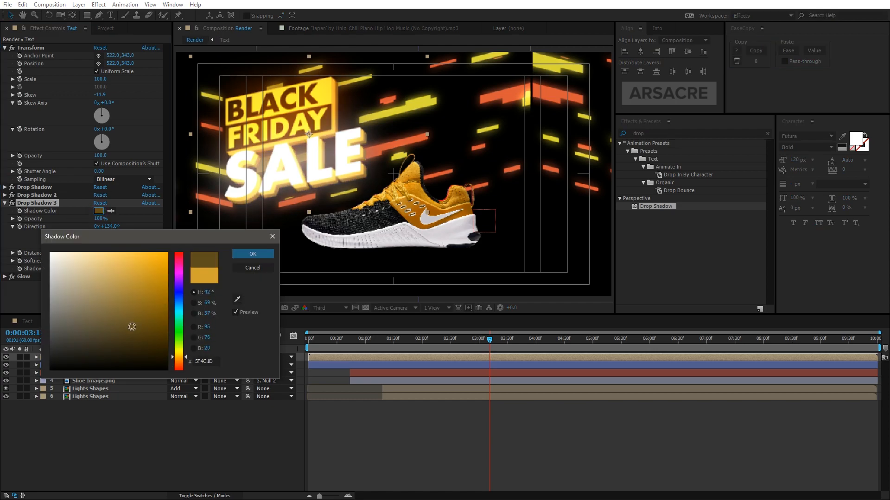
pyautogui.click(252, 254)
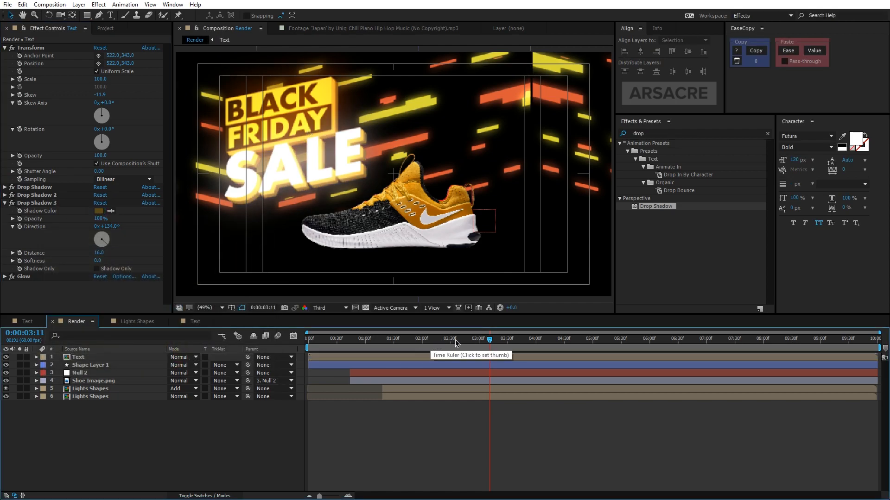
pyautogui.moveTo(456, 340); pyautogui.dragTo(507, 339)
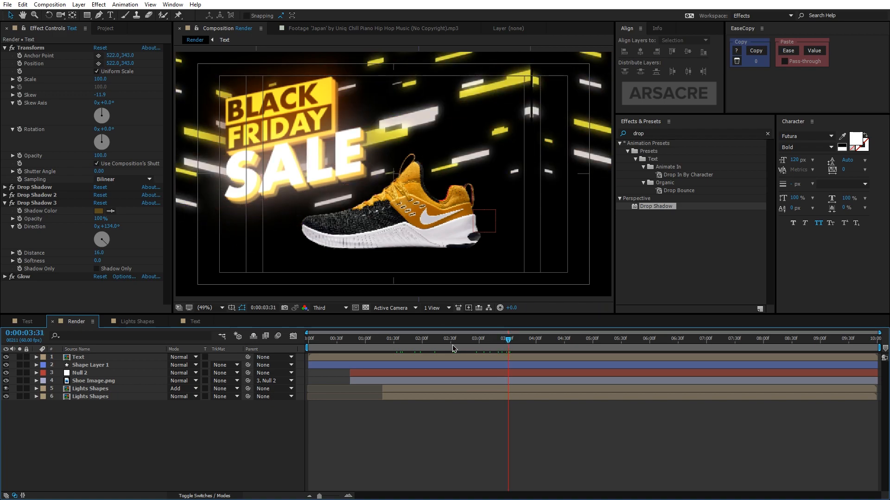
# - Finish and close the yellow pen shape around the shoe, curving its top edge
pyautogui.press('Home')
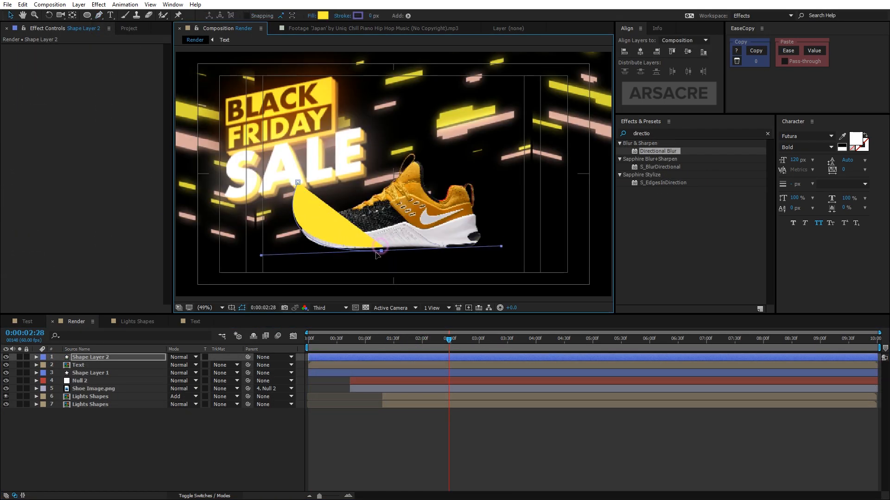
pyautogui.moveTo(379, 253); pyautogui.dragTo(408, 255)
pyautogui.moveTo(492, 247); pyautogui.dragTo(511, 254)
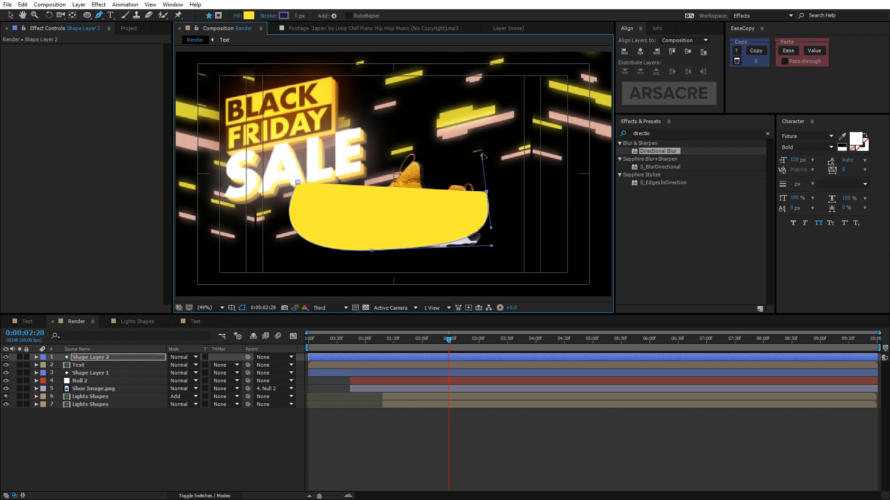
pyautogui.moveTo(490, 169); pyautogui.dragTo(485, 128)
pyautogui.moveTo(495, 207); pyautogui.dragTo(500, 214)
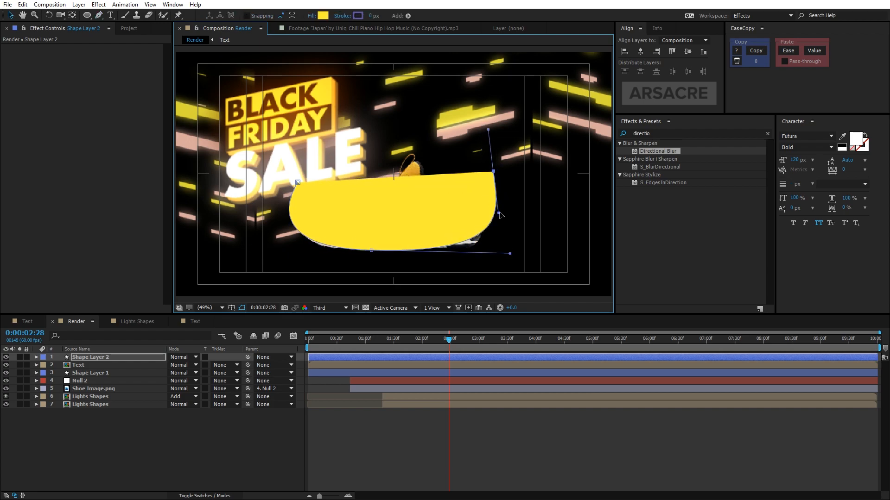
pyautogui.click(302, 170)
pyautogui.moveTo(489, 169); pyautogui.dragTo(490, 132)
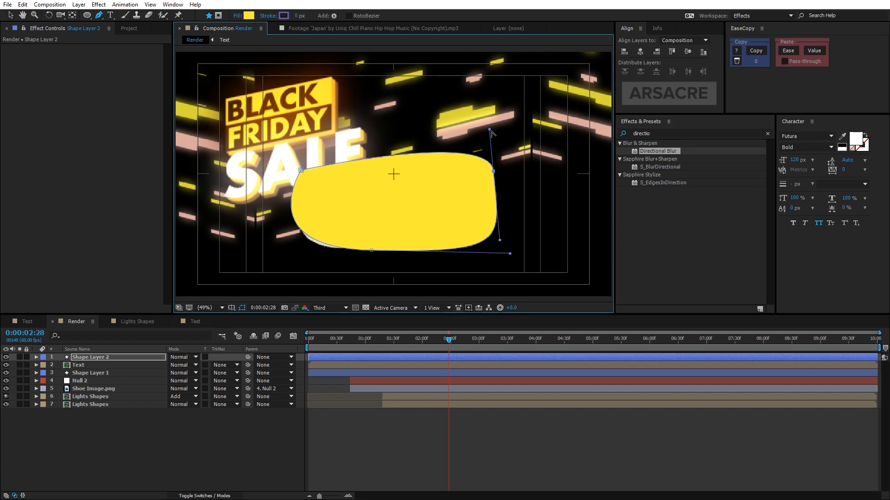
# - Switch the shape fill to Linear Gradient and begin editing its colour stops
pyautogui.press('alt')
pyautogui.keyDown('alt'); pyautogui.click(248, 15); pyautogui.keyUp('alt')
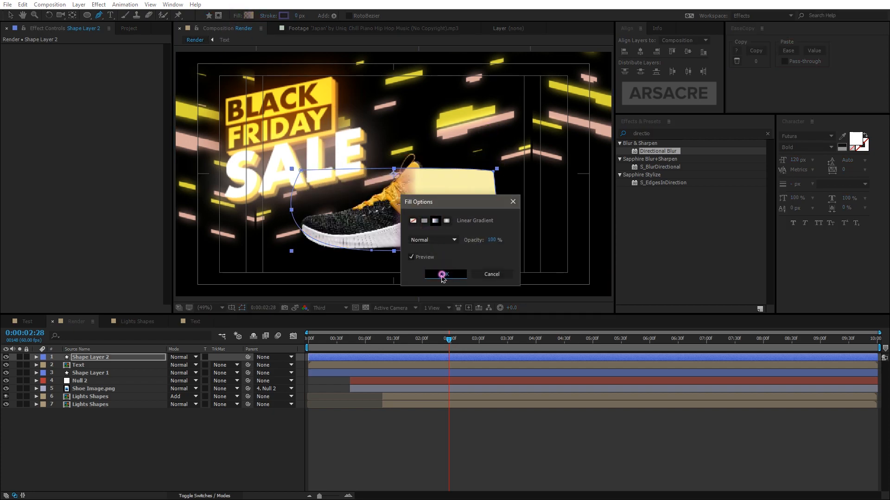
pyautogui.click(446, 275)
pyautogui.click(249, 15)
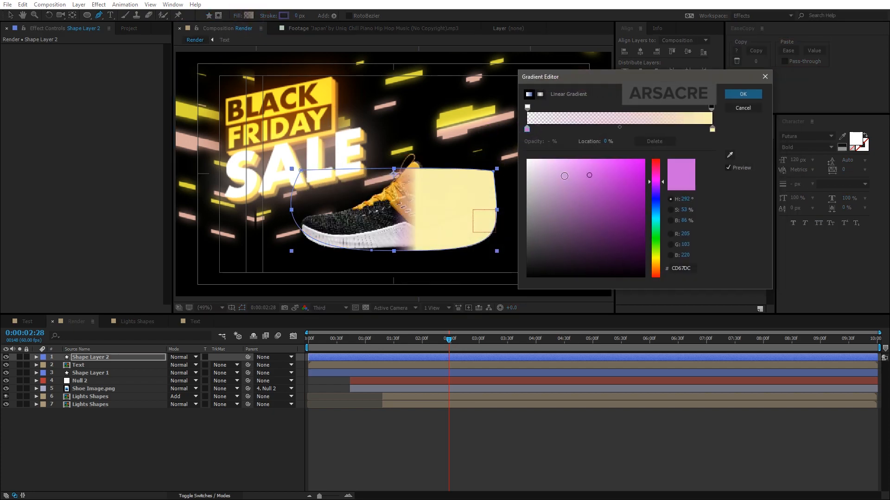
pyautogui.moveTo(564, 173); pyautogui.dragTo(526, 160)
pyautogui.moveTo(659, 263); pyautogui.dragTo(659, 269)
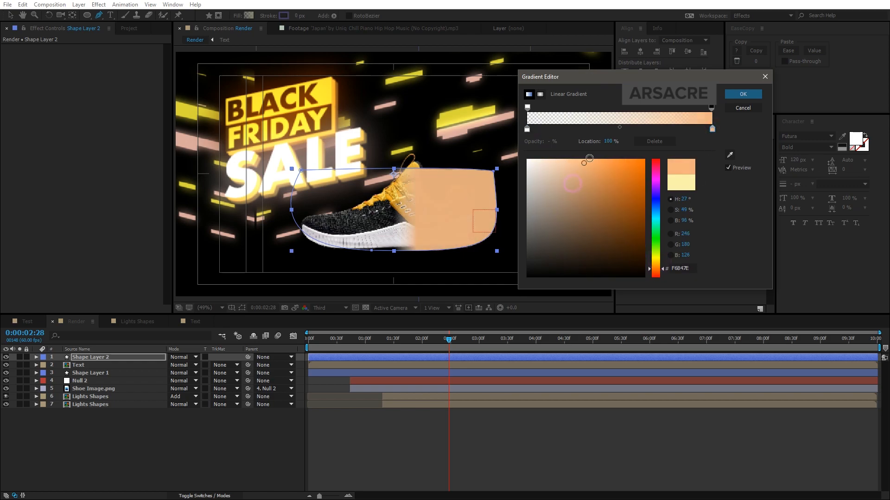
# - Set the left opacity stop to 0%, both colour stops to yellow shades, and accept the gradient
pyautogui.click(527, 109)
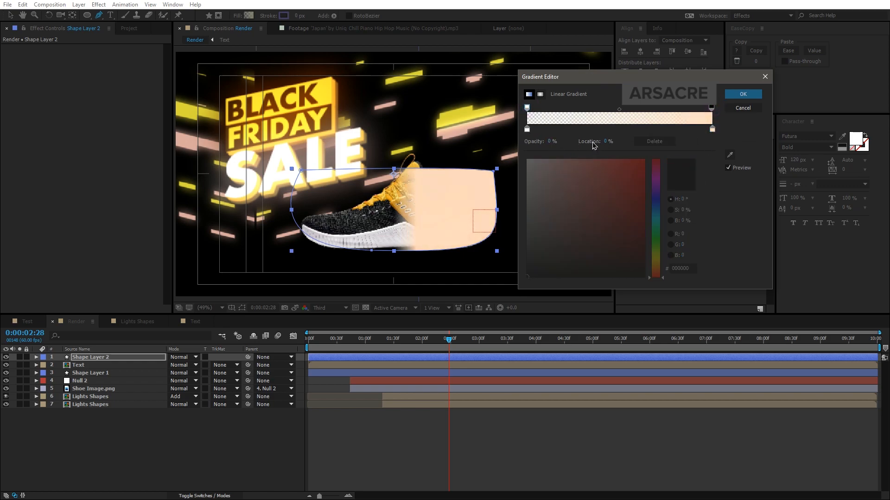
pyautogui.click(549, 141)
pyautogui.write('0')
pyautogui.click(527, 130)
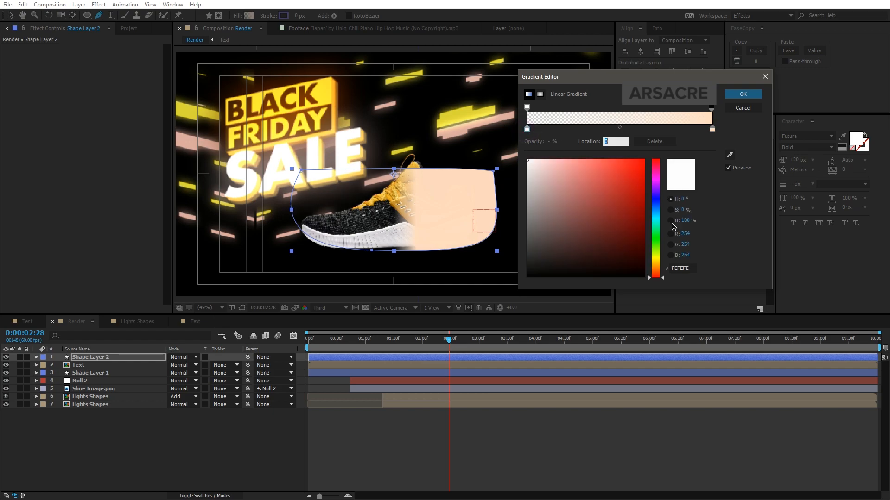
pyautogui.click(655, 257)
pyautogui.click(610, 160)
pyautogui.click(712, 130)
pyautogui.click(602, 160)
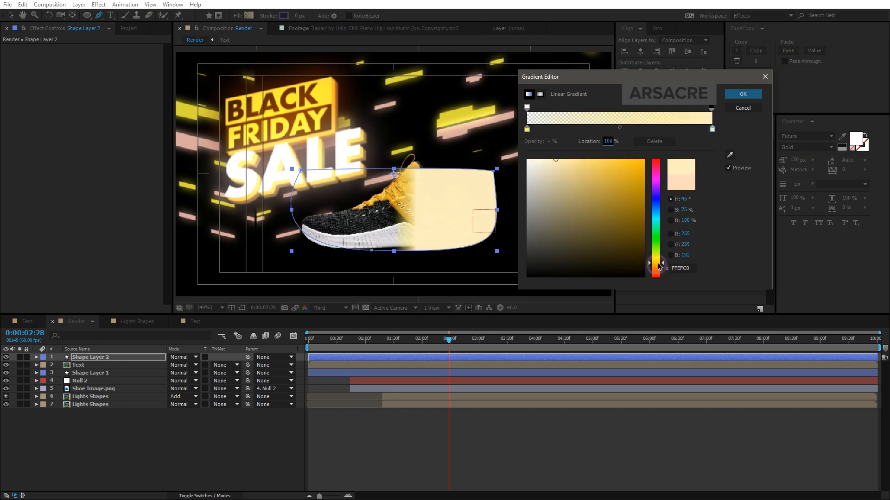
pyautogui.click(743, 94)
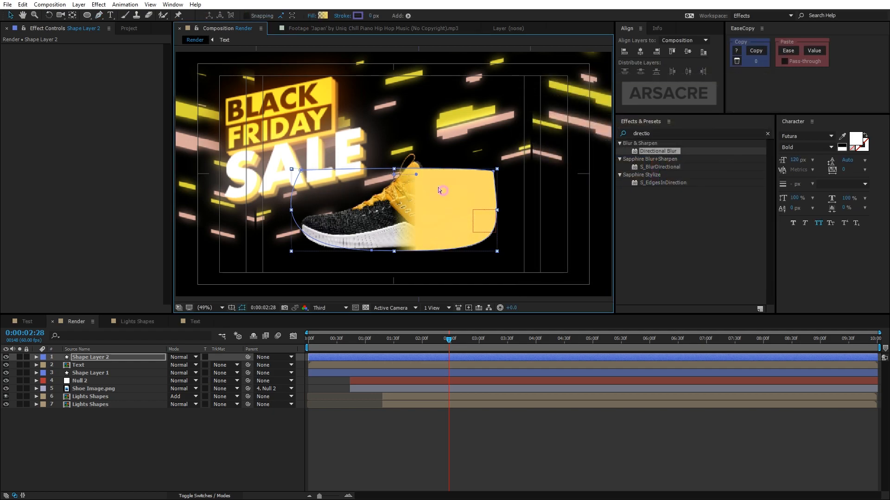
# - Make the gradient rise from the bottom and enlarge the shape's path corners
pyautogui.moveTo(444, 190); pyautogui.dragTo(394, 176)
pyautogui.press('g')
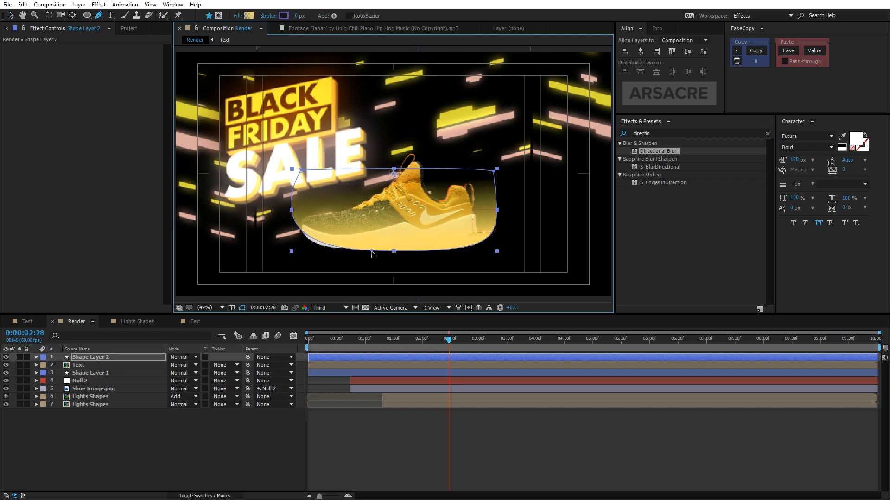
pyautogui.moveTo(252, 248); pyautogui.dragTo(248, 257)
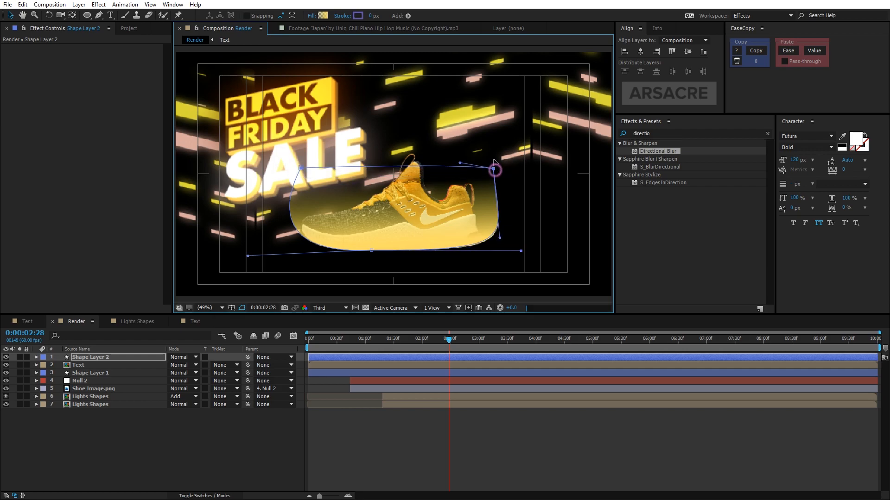
pyautogui.moveTo(494, 171); pyautogui.dragTo(493, 129)
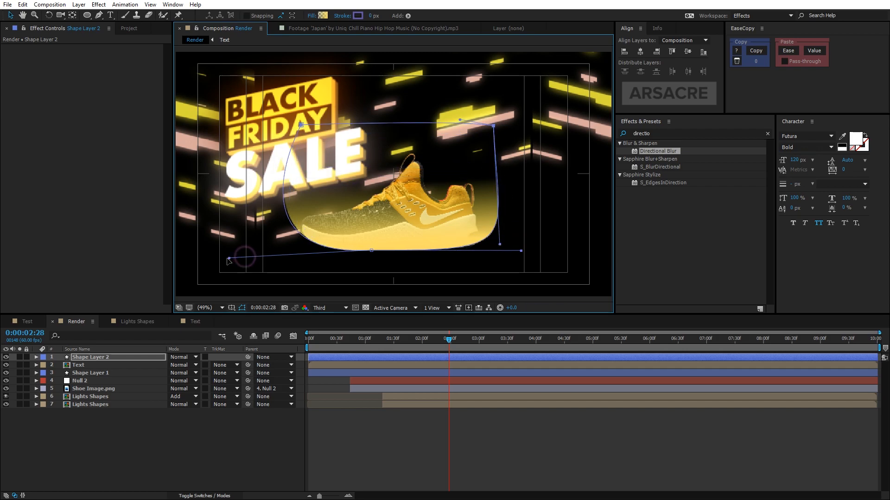
pyautogui.click(270, 423)
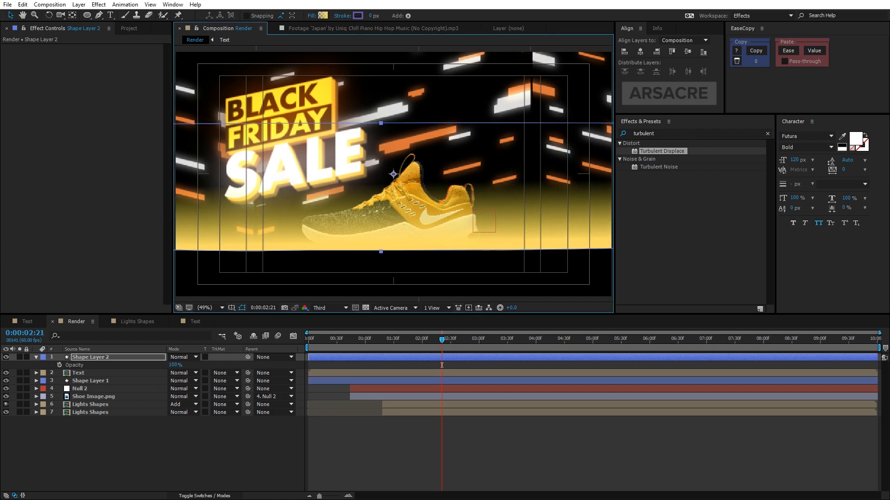
# - Set Shape Layer 2's blend mode to Screen after trying Soft Light
pyautogui.click(183, 357)
pyautogui.click(226, 223)
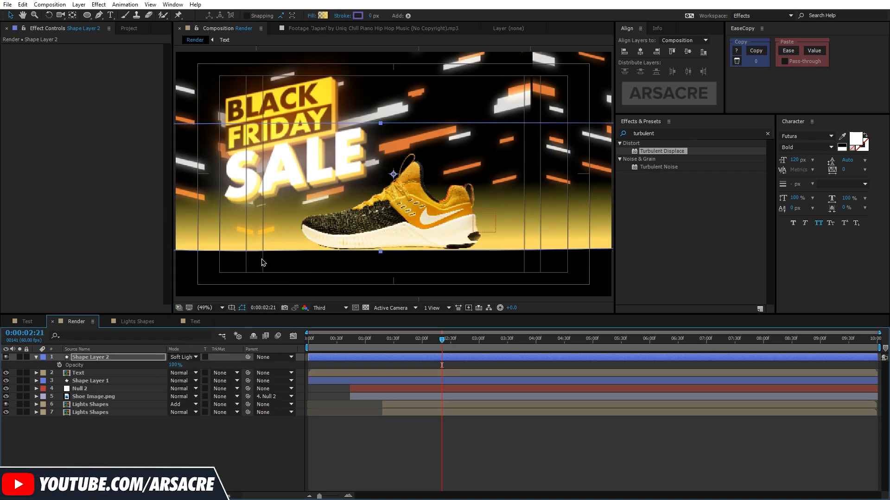
pyautogui.click(183, 357)
pyautogui.click(209, 307)
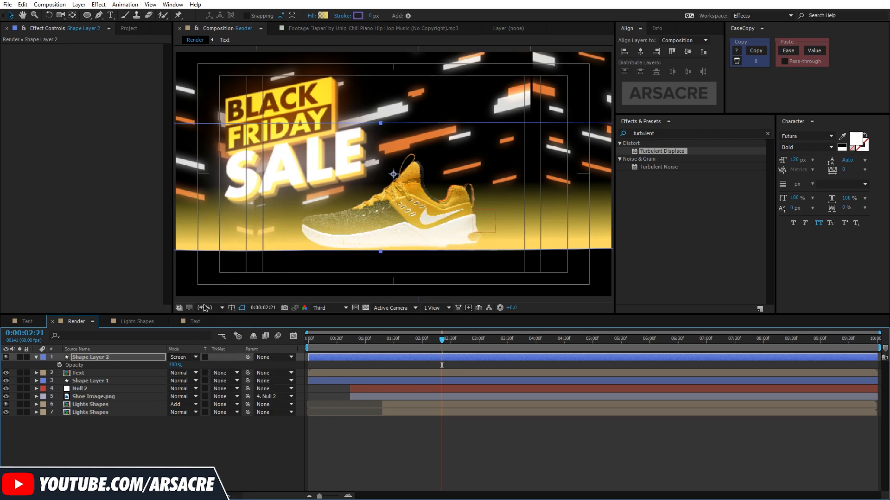
# - Lower the glow layer to 26% opacity and trim its in point to about 1:37
pyautogui.moveTo(177, 365); pyautogui.dragTo(140, 365)
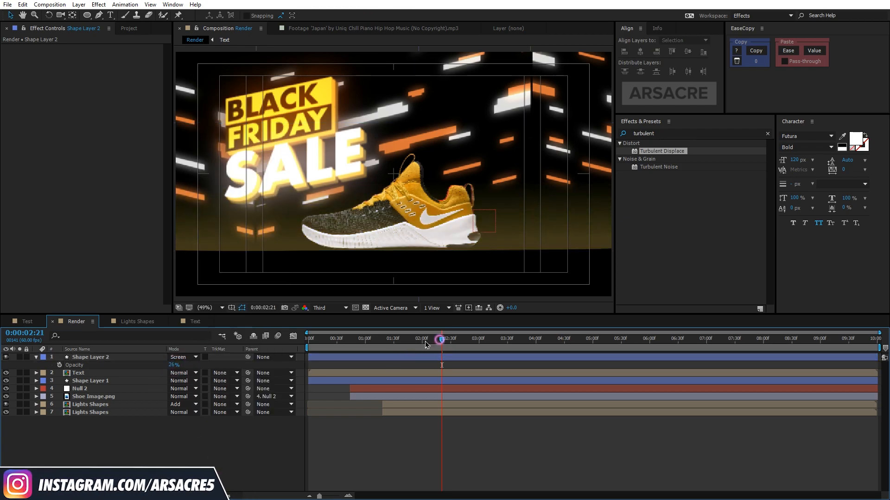
pyautogui.moveTo(440, 339); pyautogui.dragTo(400, 339)
pyautogui.click(486, 357)
pyautogui.hotkey('alt', '[')
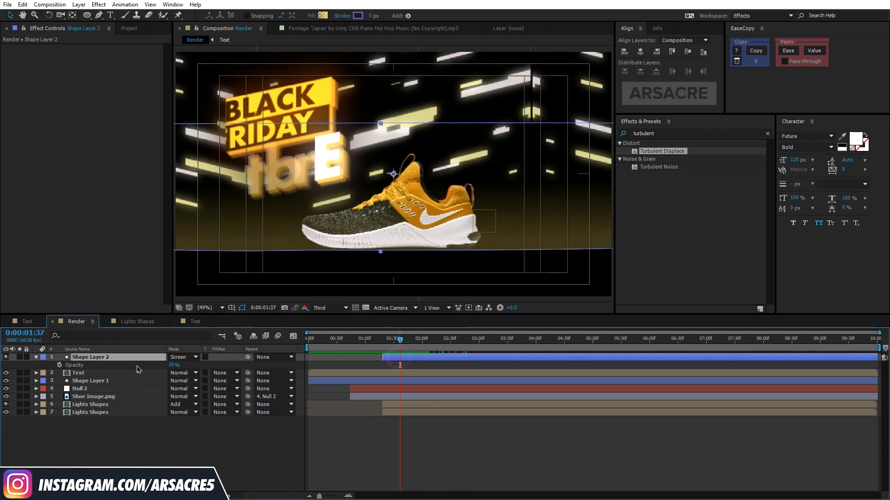
# - Add flickering Opacity keyframes a few frames apart around 1:24
pyautogui.press('pageup')
pyautogui.press('pageup')
pyautogui.press('pageup')
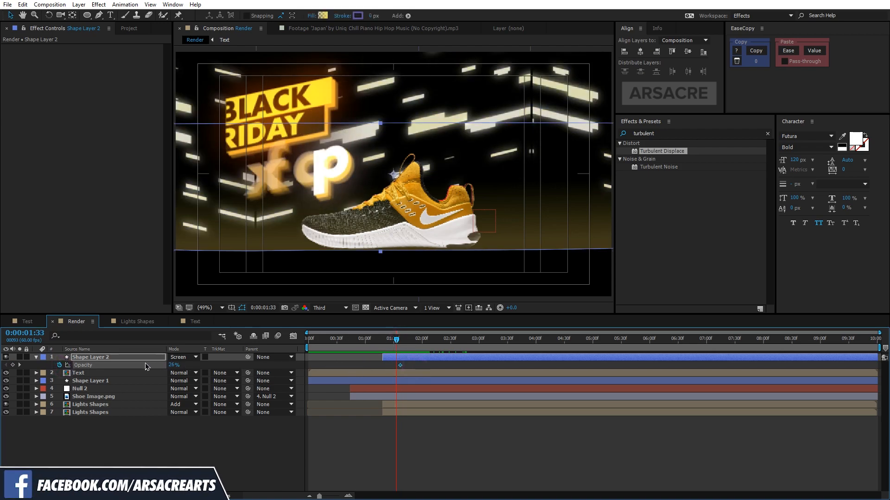
pyautogui.moveTo(397, 340); pyautogui.dragTo(396, 365)
pyautogui.press('pageup')
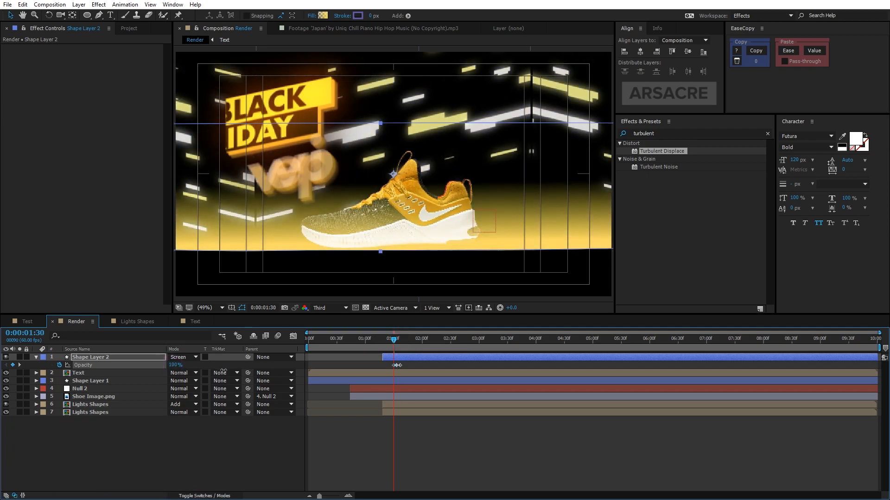
pyautogui.moveTo(346, 496); pyautogui.dragTo(335, 496)
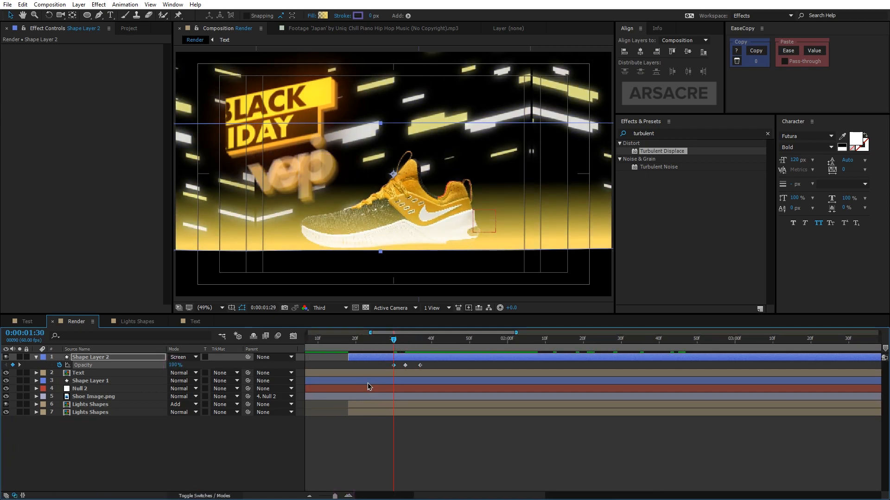
pyautogui.moveTo(394, 339); pyautogui.dragTo(370, 340)
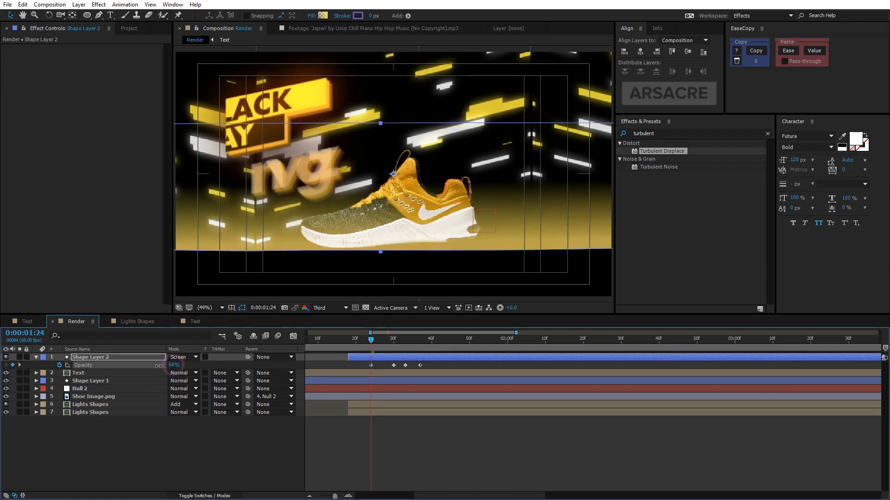
# - Preview the flickering glow and select the cluster of opacity keyframes
pyautogui.press('space')
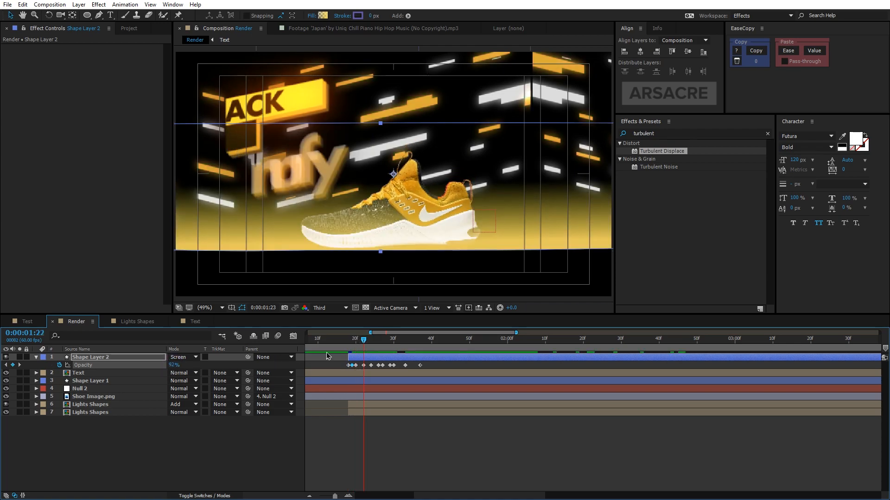
pyautogui.moveTo(433, 366); pyautogui.dragTo(390, 373)
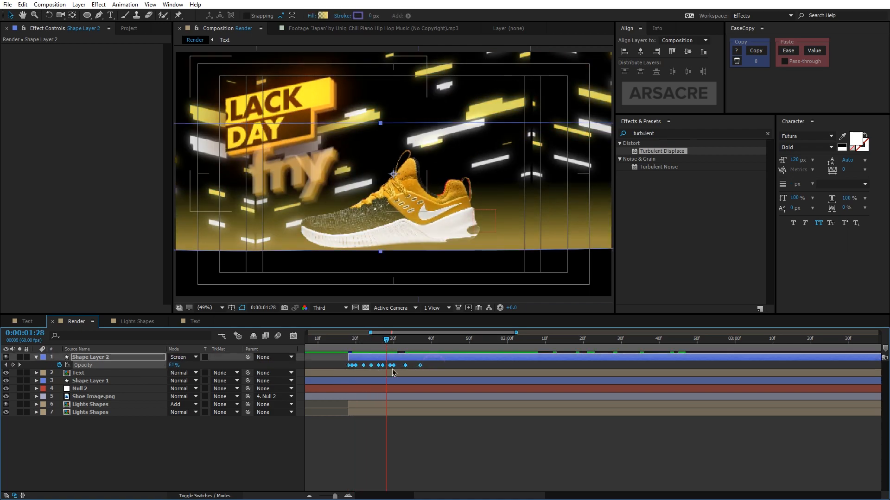
pyautogui.moveTo(387, 339); pyautogui.dragTo(322, 340)
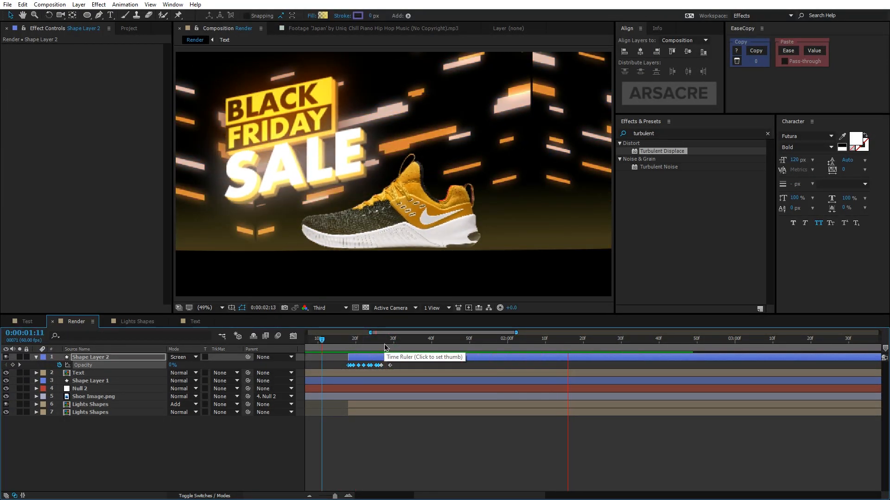
pyautogui.press('space')
pyautogui.scroll(-3, 383, 284)
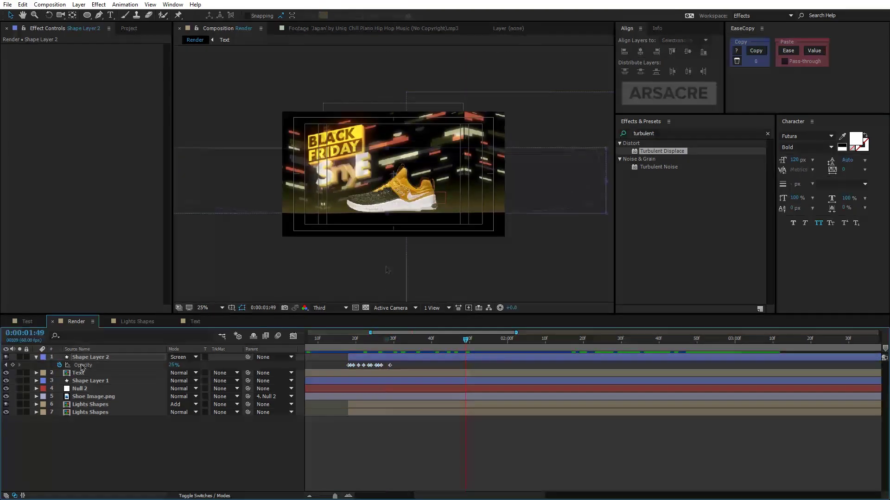
# - Pre-compose Null 2, Shoe Image and both Lights Shapes layers into a precomp named Comp
pyautogui.click(83, 412)
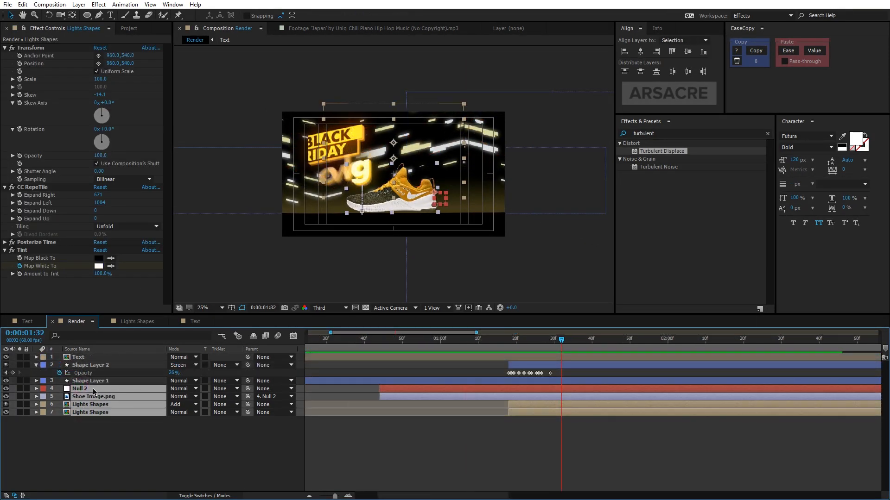
pyautogui.rightClick(100, 397)
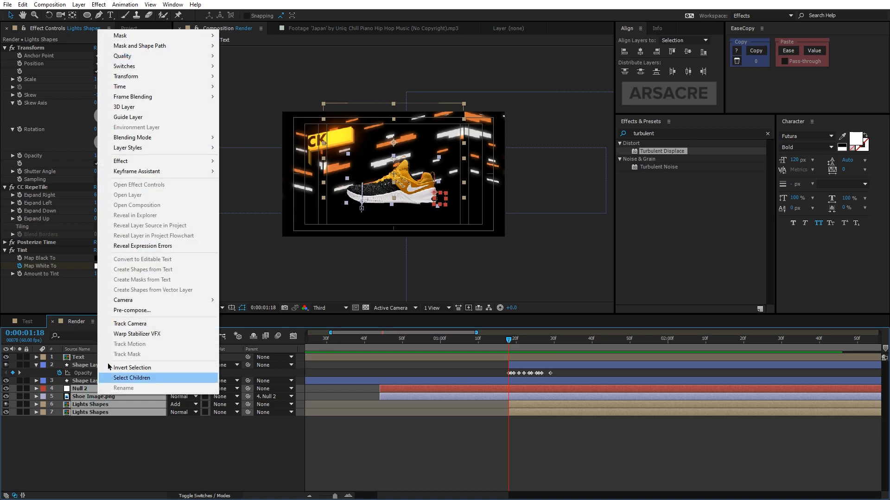
pyautogui.click(141, 312)
pyautogui.write('Comp')
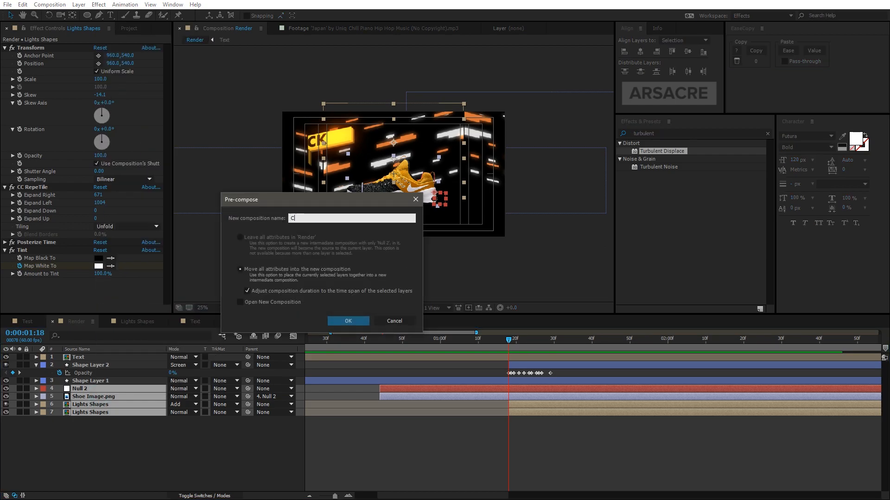
pyautogui.press('Return')
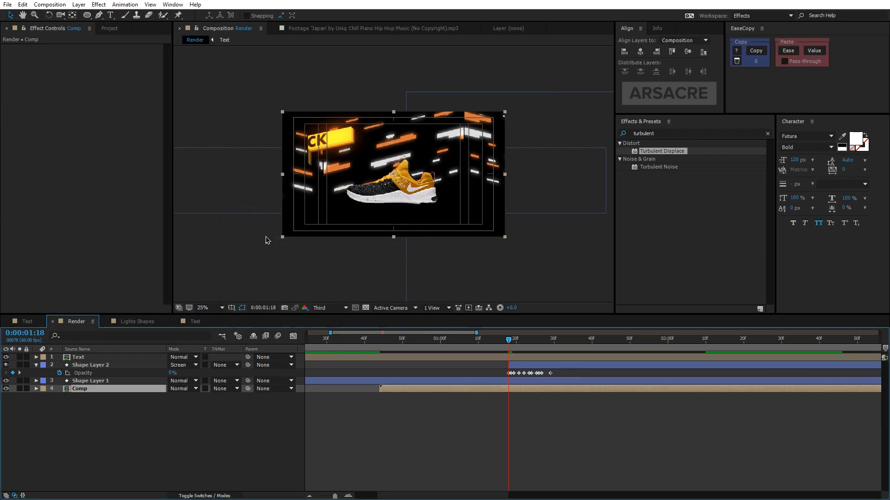
pyautogui.click(50, 4)
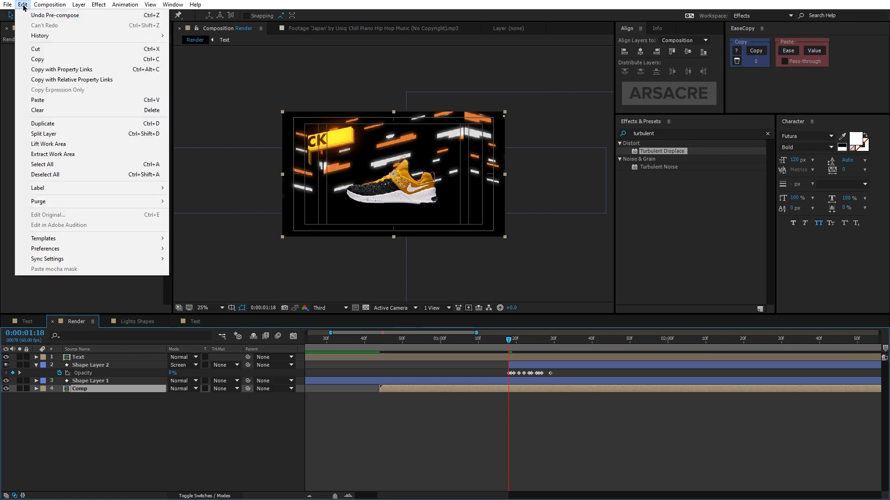
# - Duplicate Comp as REFLECTION, flip it vertically, and scrub later to check the title
pyautogui.click(53, 124)
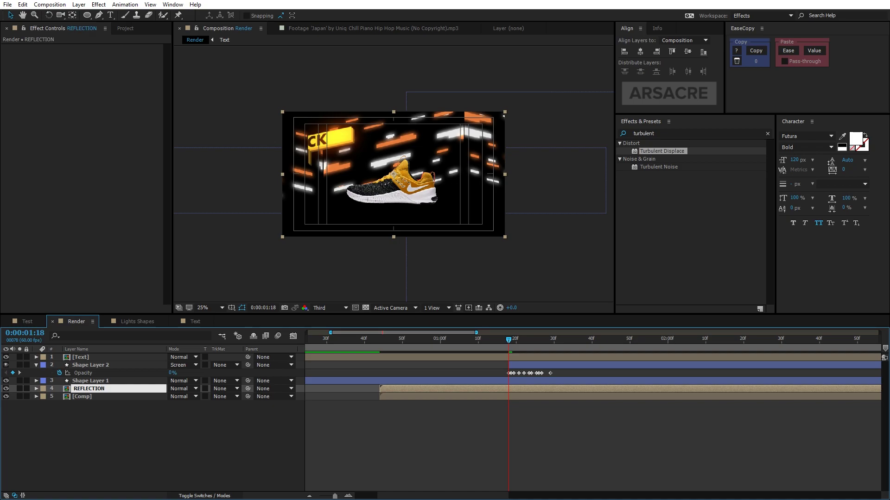
pyautogui.scroll(1, 409, 215)
pyautogui.scroll(-1, 394, 196)
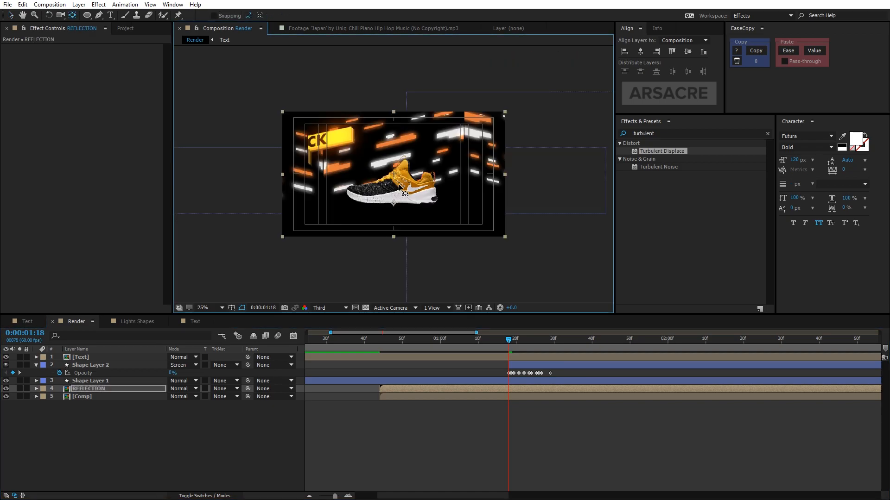
pyautogui.rightClick(376, 165)
pyautogui.moveTo(417, 161)
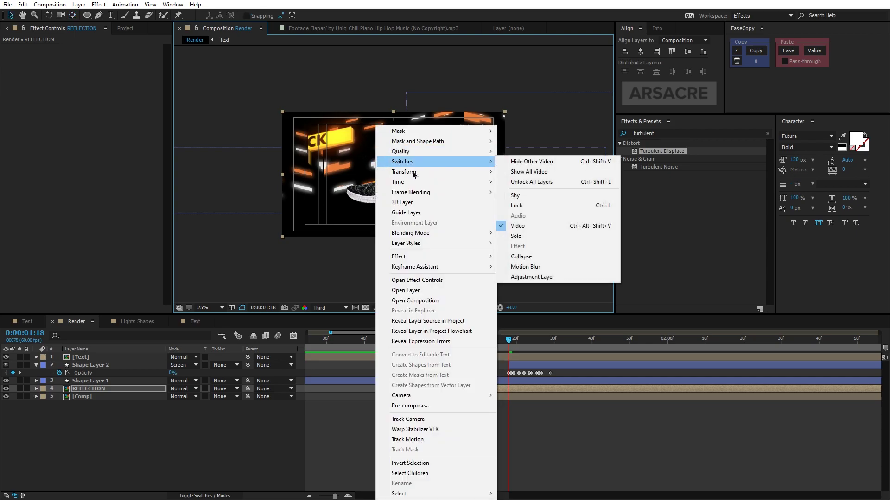
pyautogui.click(527, 261)
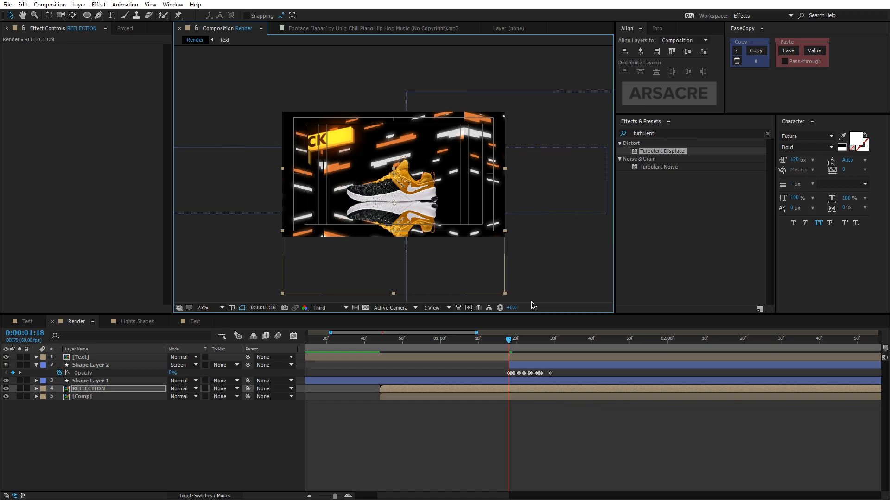
pyautogui.moveTo(512, 341); pyautogui.dragTo(596, 341)
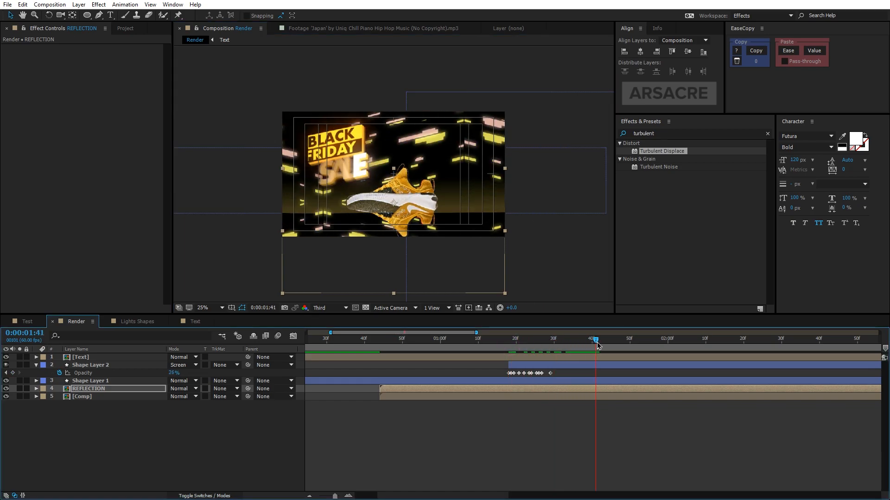
pyautogui.press('Down')
pyautogui.press('Down')
pyautogui.press('Down')
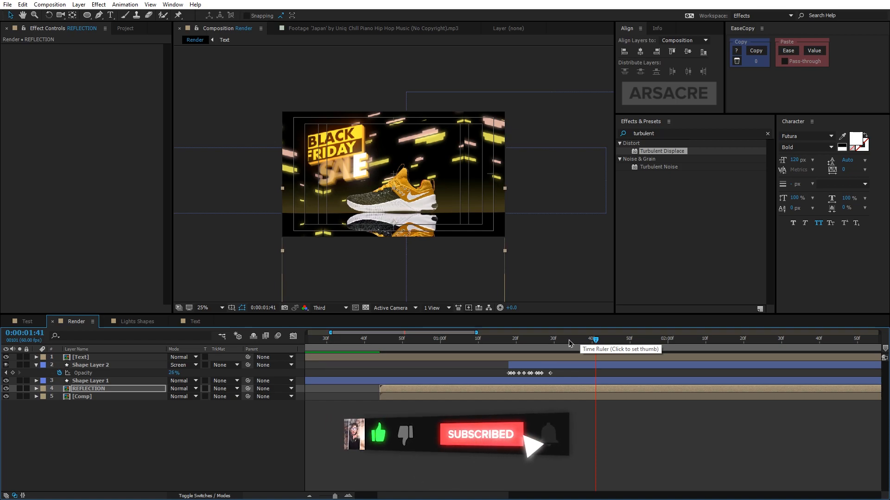
pyautogui.click(591, 341)
pyautogui.moveTo(592, 341); pyautogui.dragTo(602, 341)
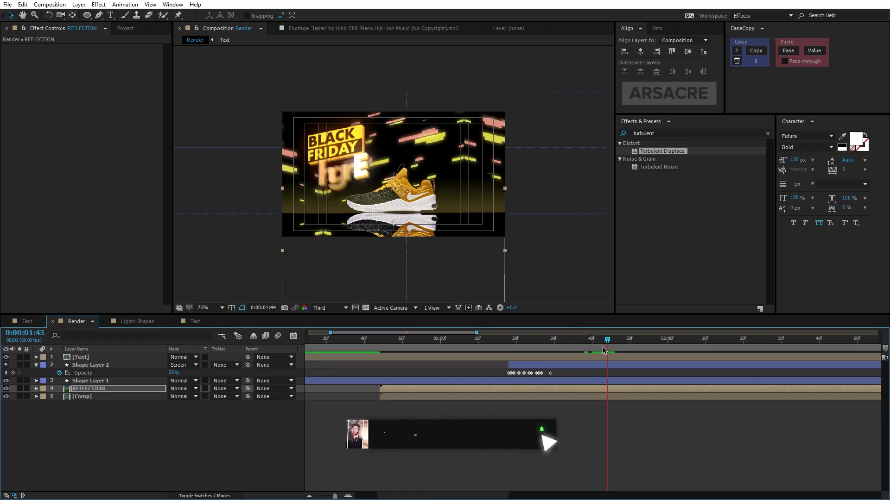
# - Inspect the layers inside the Comp precomp and return to the Render composition
pyautogui.click(91, 366)
pyautogui.click(86, 398)
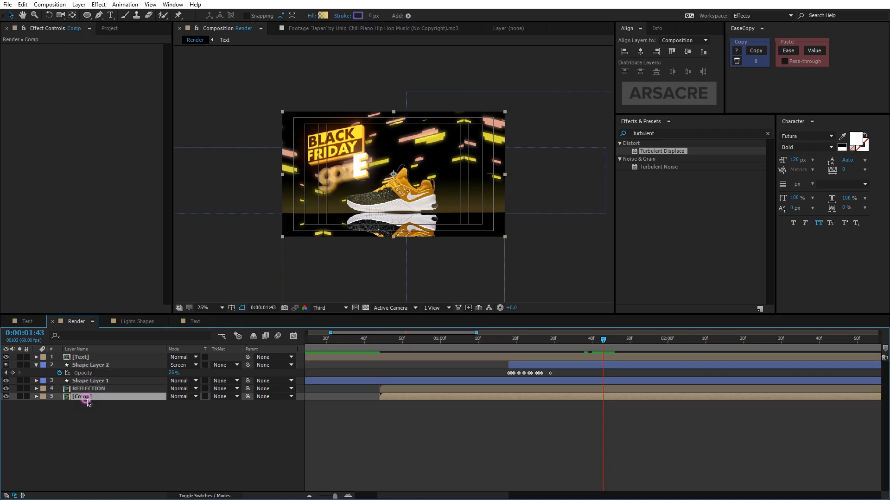
pyautogui.doubleClick(91, 397)
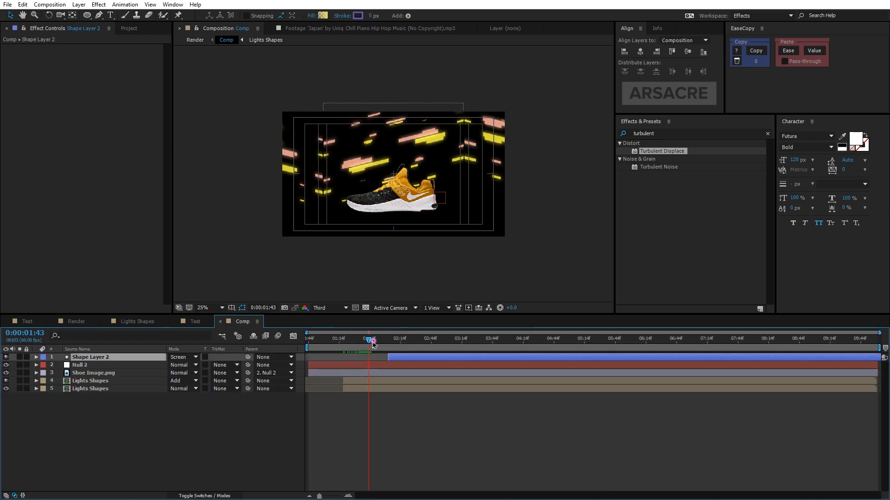
pyautogui.moveTo(372, 340); pyautogui.dragTo(324, 339)
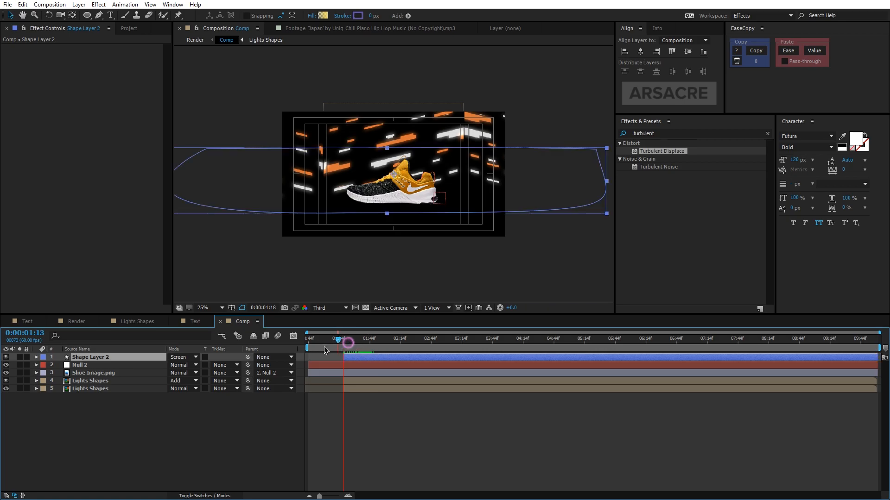
pyautogui.click(137, 321)
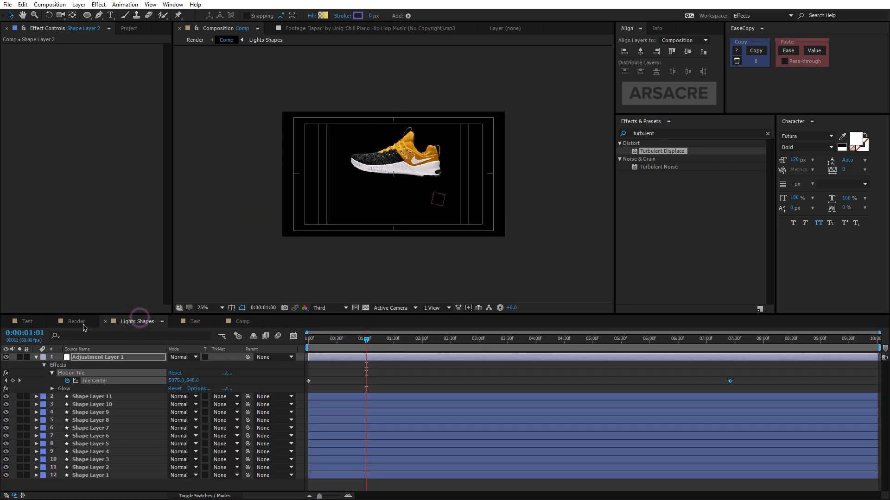
pyautogui.click(76, 322)
pyautogui.click(91, 365)
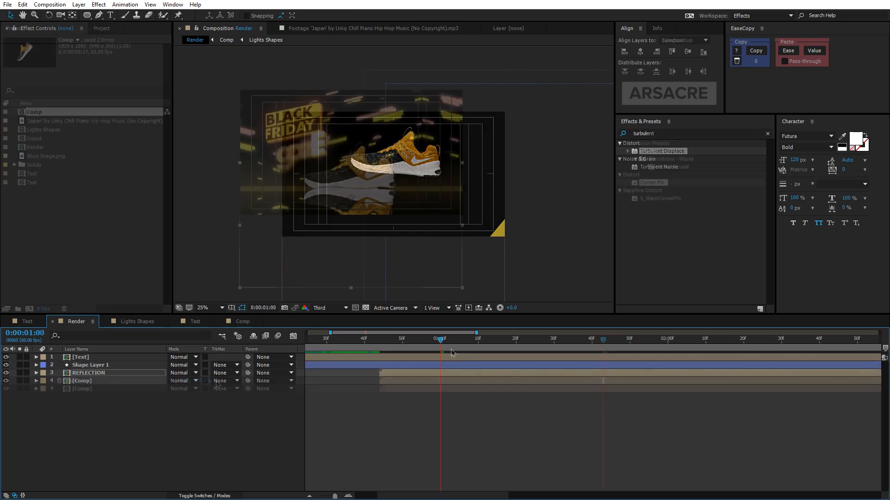
# - Make REFLECTION a 3D layer tilted -69° on X and scaled to 105.6% as a floor
pyautogui.rightClick(153, 375)
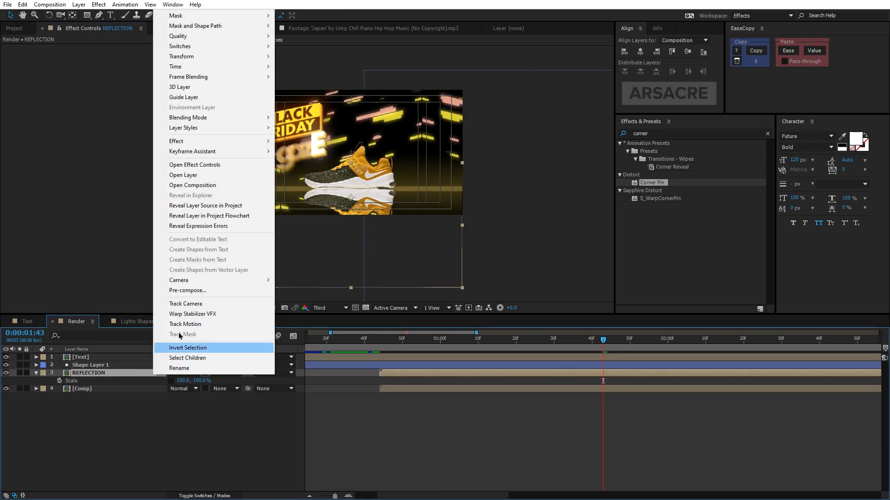
pyautogui.click(182, 87)
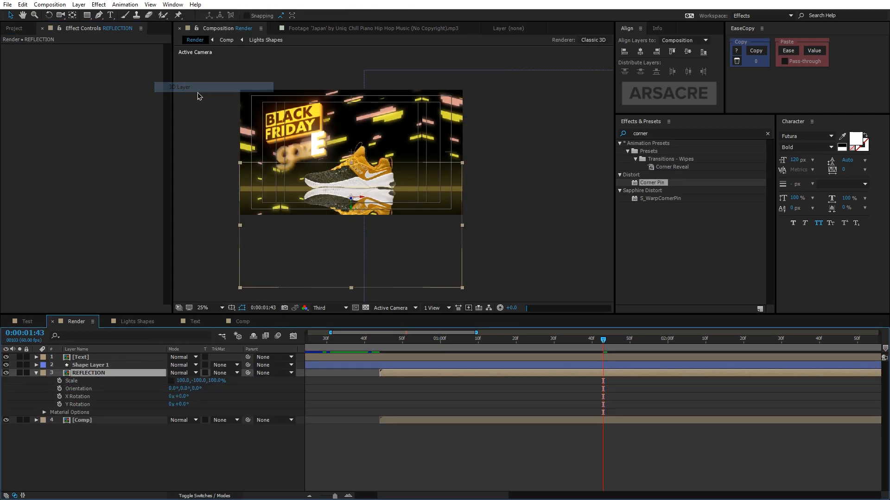
pyautogui.moveTo(183, 397); pyautogui.dragTo(160, 407)
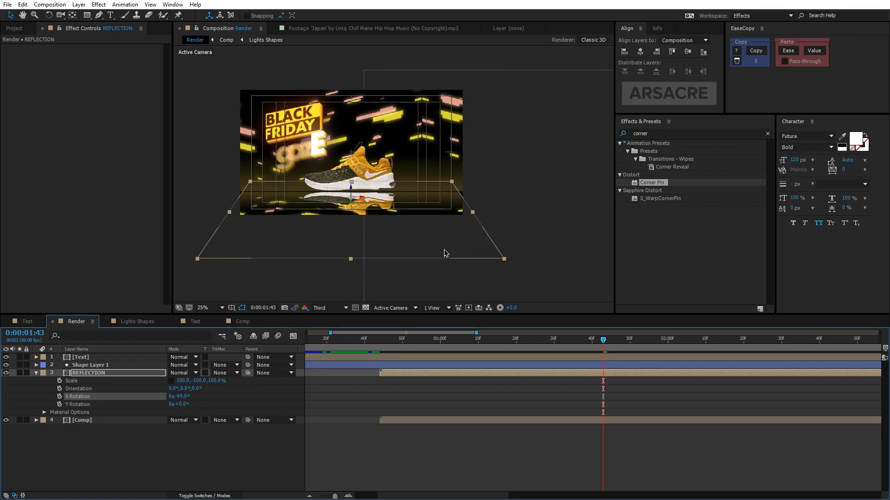
pyautogui.moveTo(505, 262); pyautogui.dragTo(514, 262)
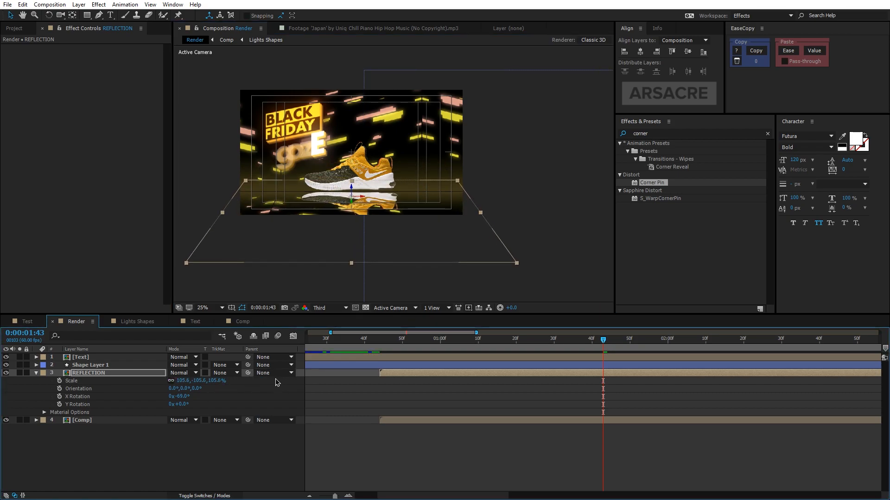
pyautogui.scroll(5, 342, 159)
pyautogui.scroll(-5, 341, 160)
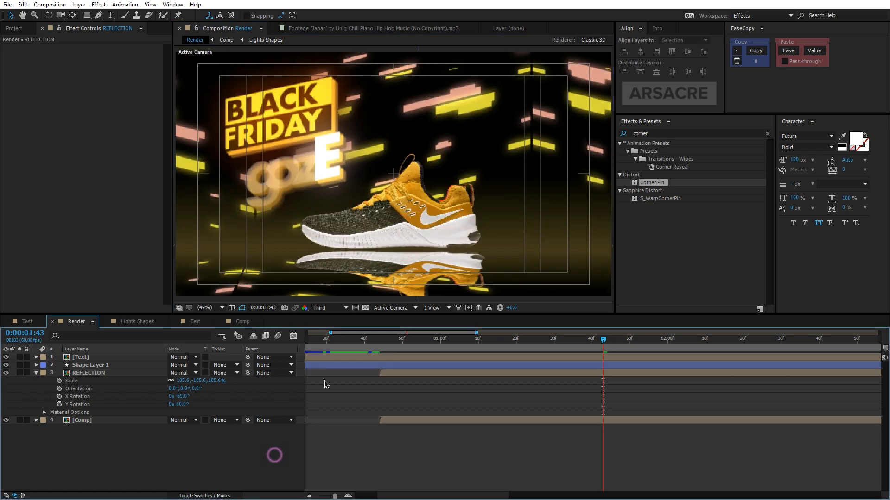
# - Mask REFLECTION with a flattened ellipse feathered about 395 px to fade its edges
pyautogui.click(336, 199)
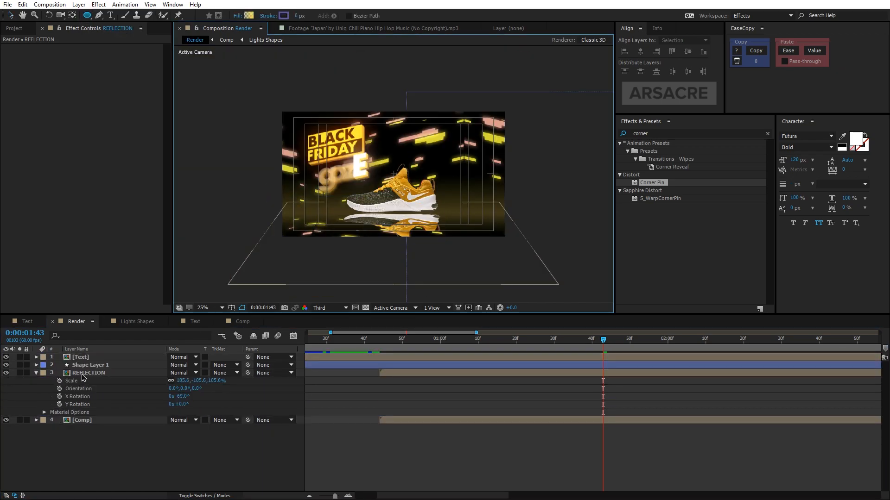
pyautogui.moveTo(287, 203); pyautogui.dragTo(529, 239)
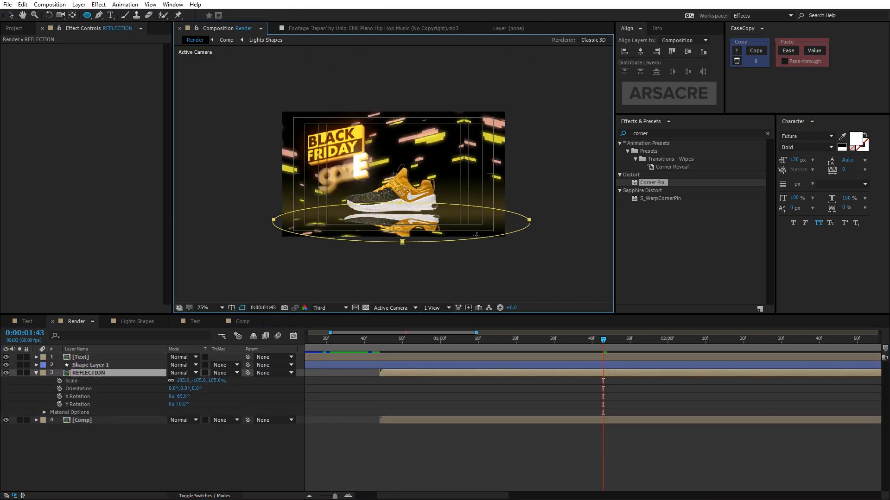
pyautogui.moveTo(241, 186); pyautogui.dragTo(347, 237)
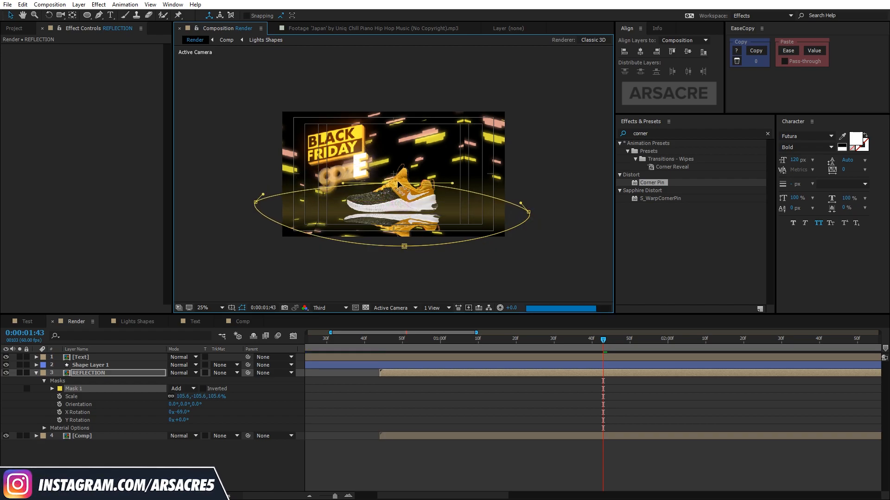
pyautogui.doubleClick(192, 387)
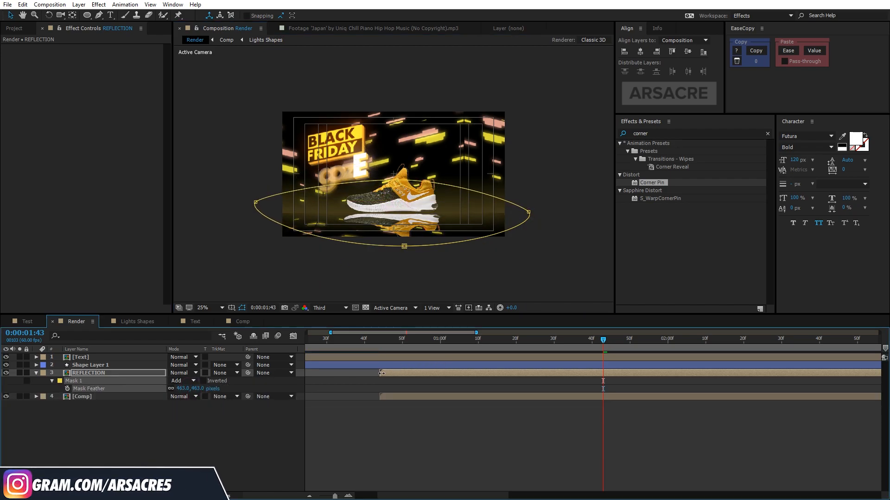
pyautogui.moveTo(403, 245); pyautogui.dragTo(403, 224)
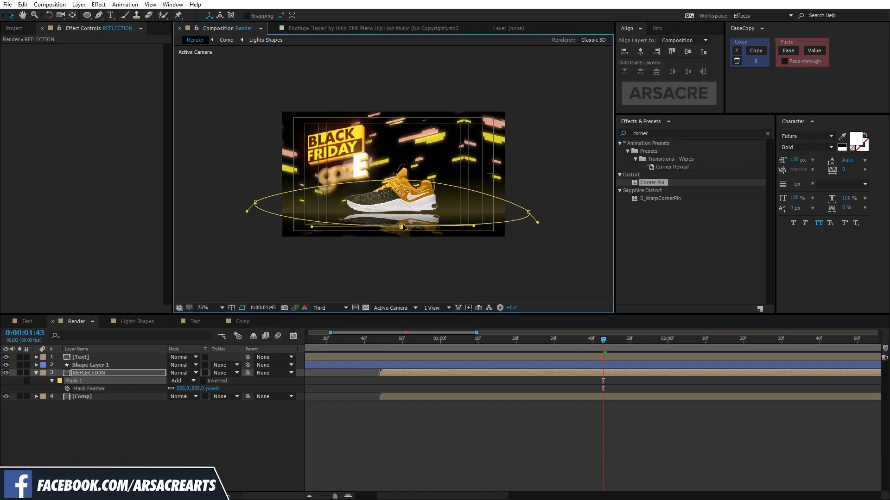
# - Apply a vertical-only Fast Blur with blurriness 6.0 to the REFLECTION layer
pyautogui.click(692, 134)
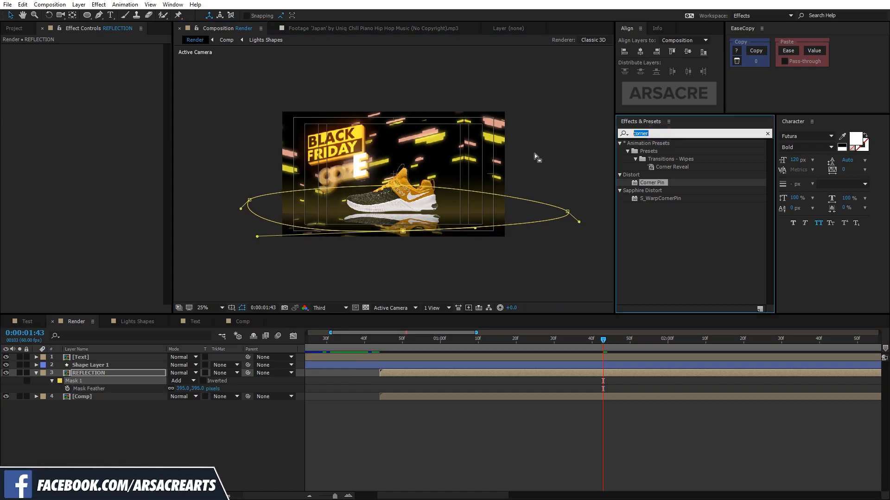
pyautogui.write('fast')
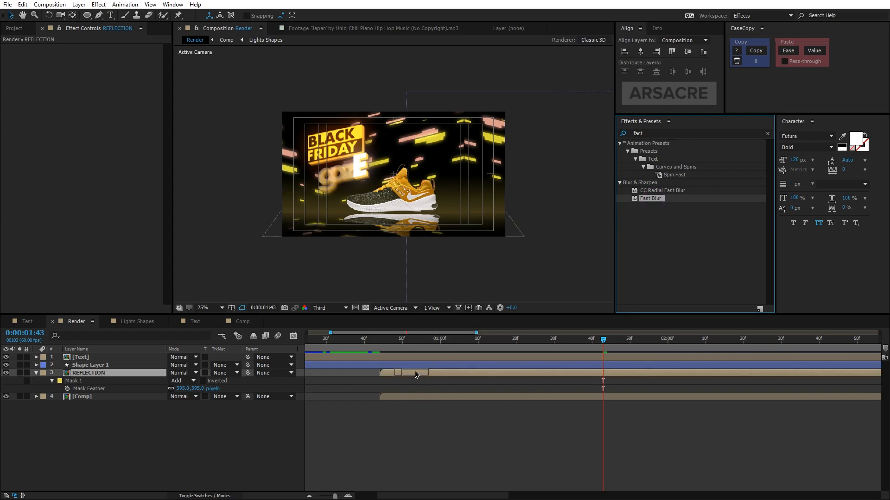
pyautogui.moveTo(652, 199); pyautogui.dragTo(415, 373)
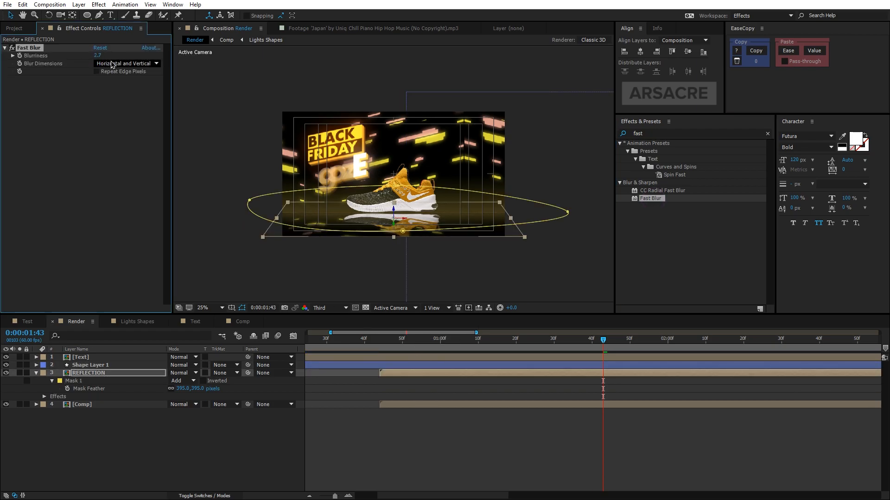
pyautogui.click(126, 63)
pyautogui.click(115, 91)
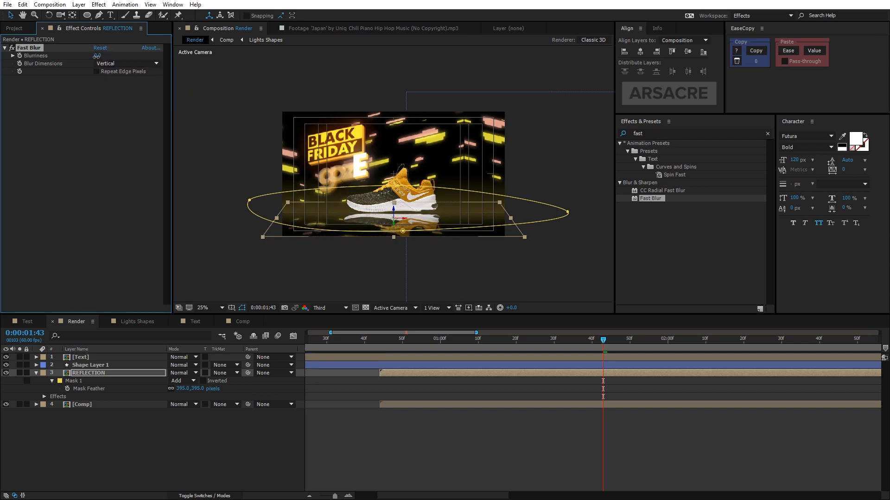
pyautogui.click(237, 437)
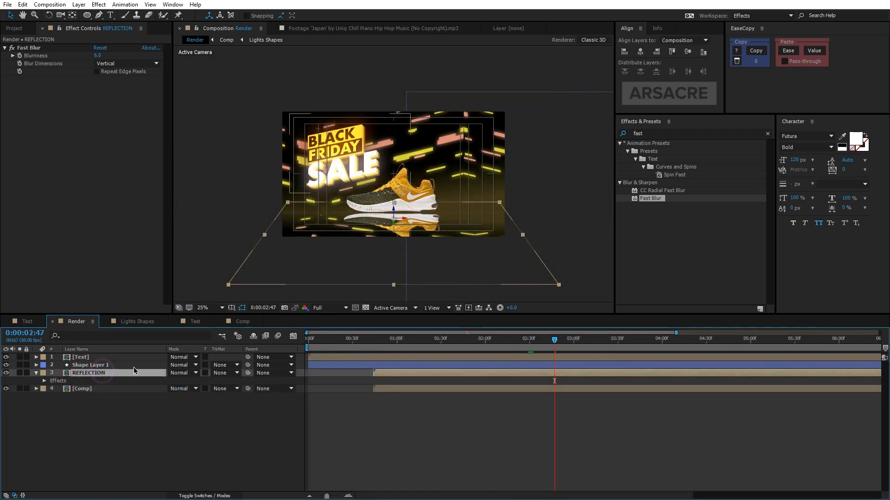
# - Lower REFLECTION's opacity to about 38% to dim the floor reflection
pyautogui.moveTo(175, 381); pyautogui.dragTo(160, 384)
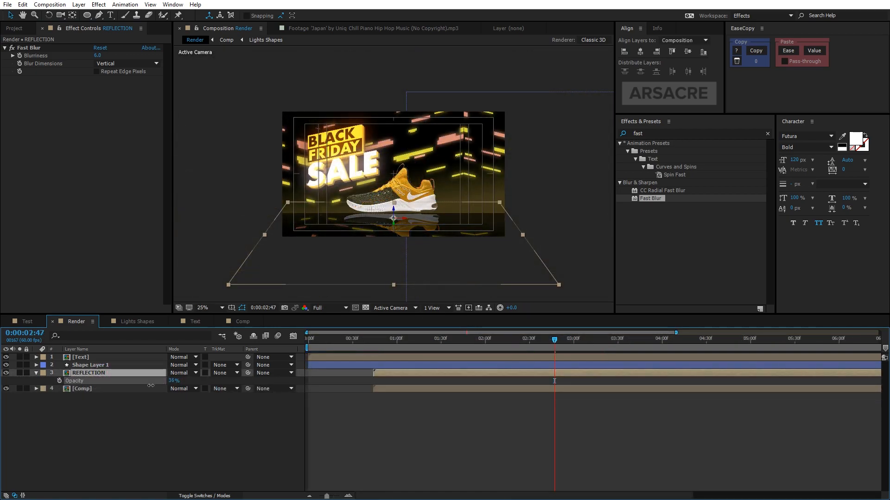